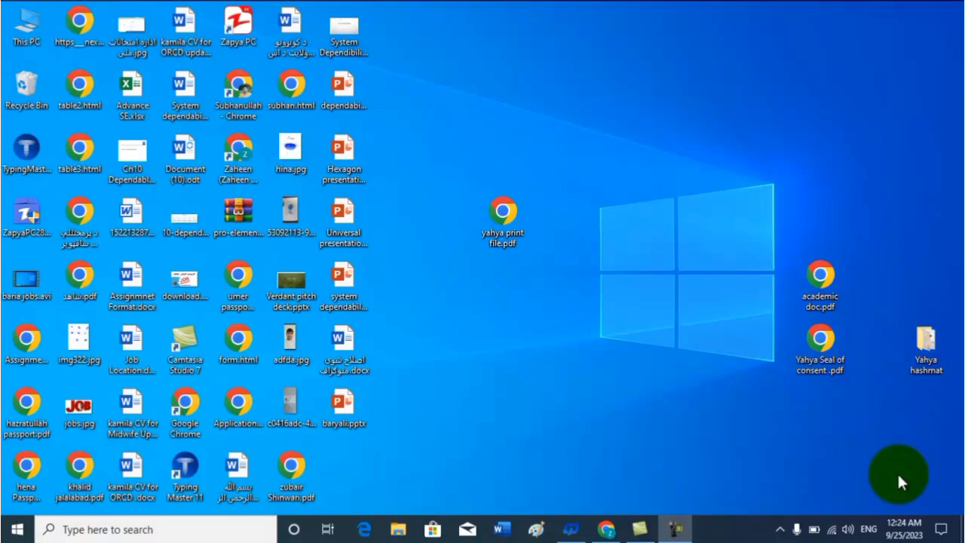
Refresh the desktop several times from its right-click menu.
right_click(700, 35)
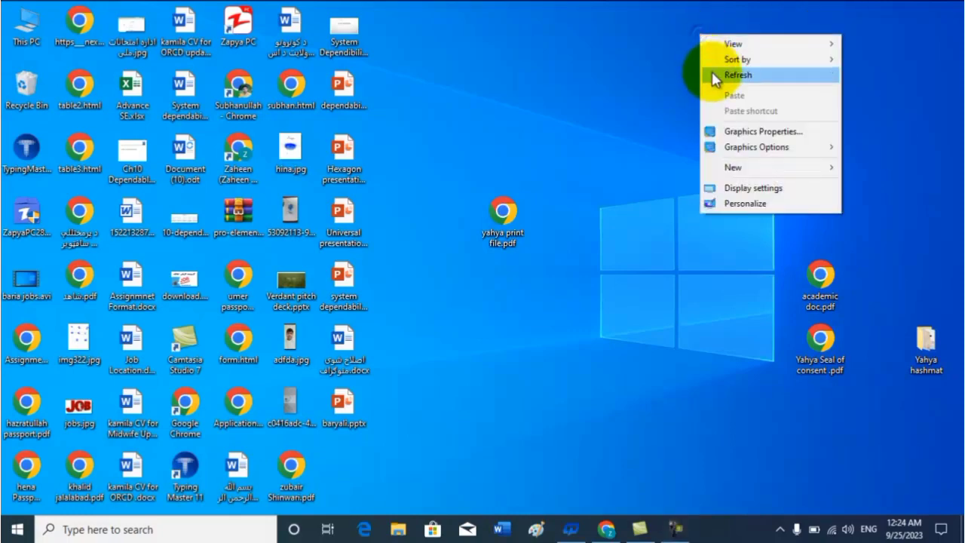
click(715, 75)
right_click(639, 63)
click(656, 99)
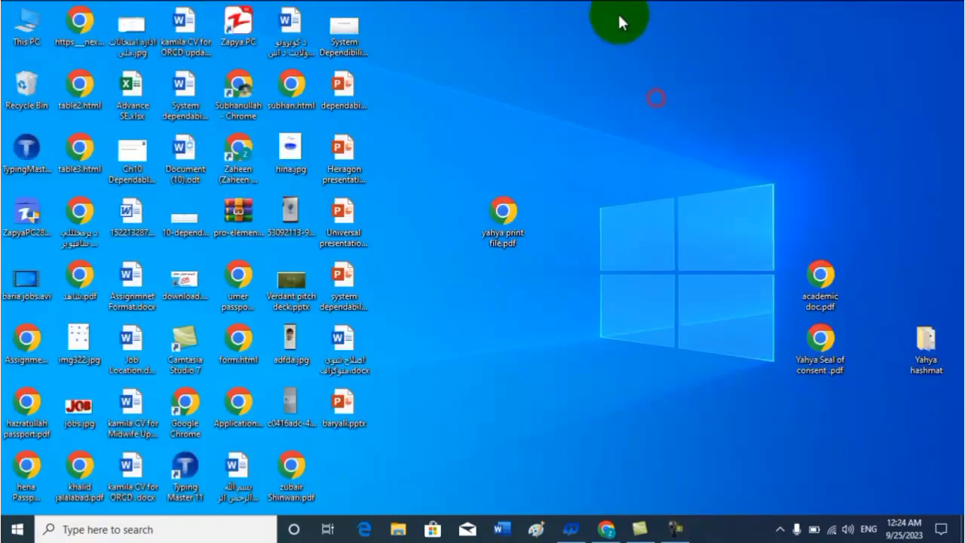
right_click(608, 6)
click(615, 38)
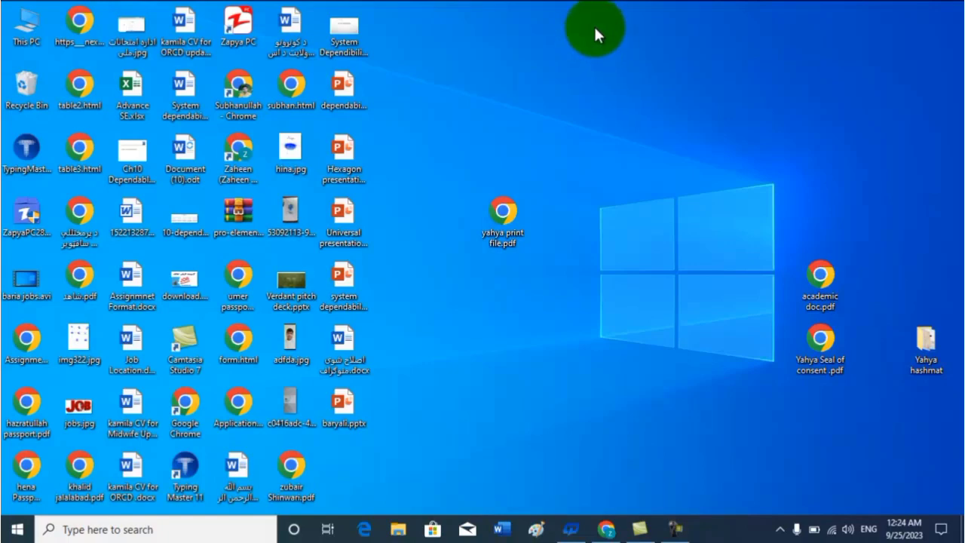
right_click(592, 12)
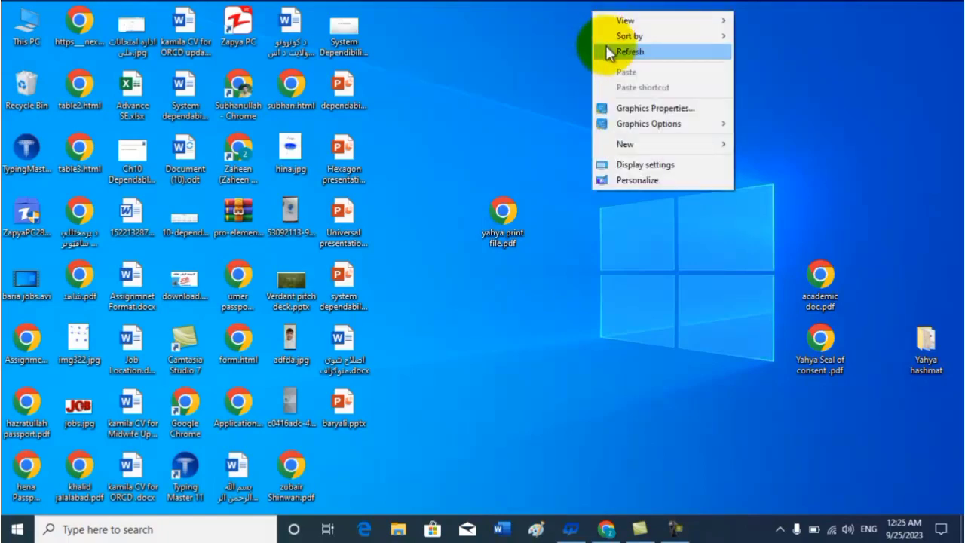
click(605, 47)
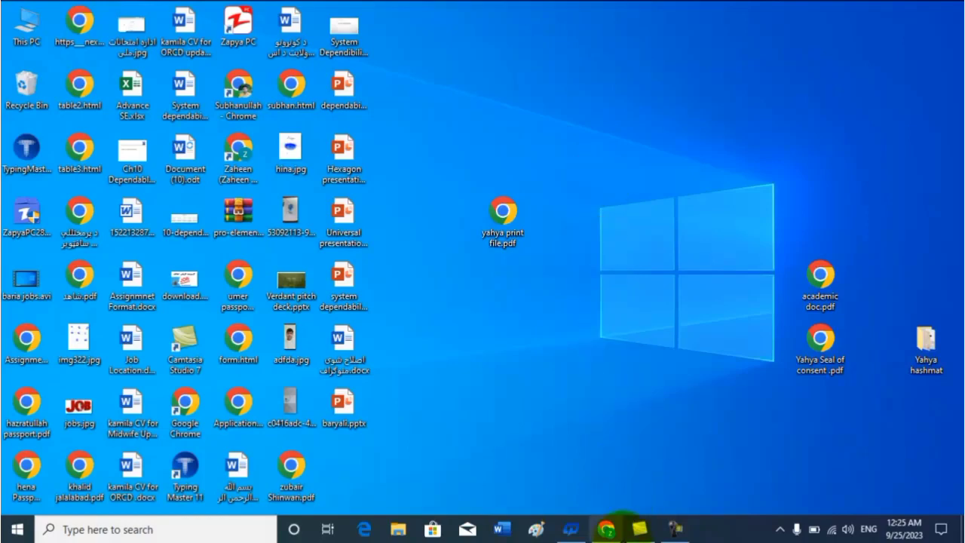
Bring the browser with the YouTube channel forward and show its Videos tab.
click(607, 529)
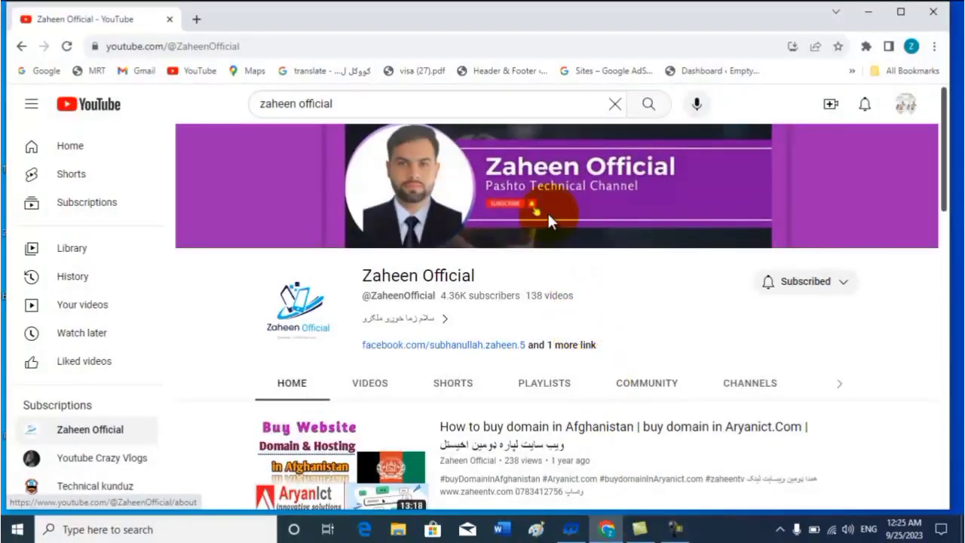
scroll(550, 312, down, 1)
scroll(534, 335, up, 1)
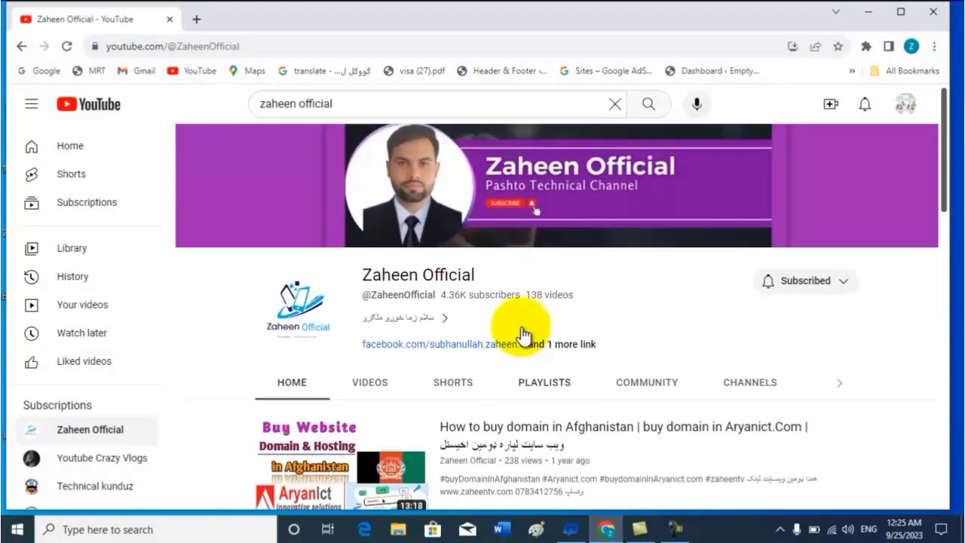
click(376, 385)
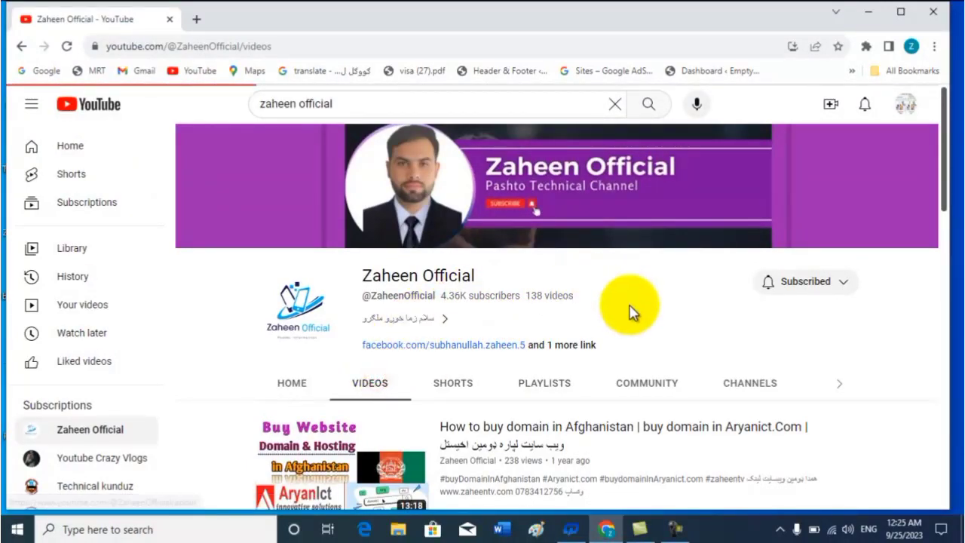
scroll(632, 315, down, 4)
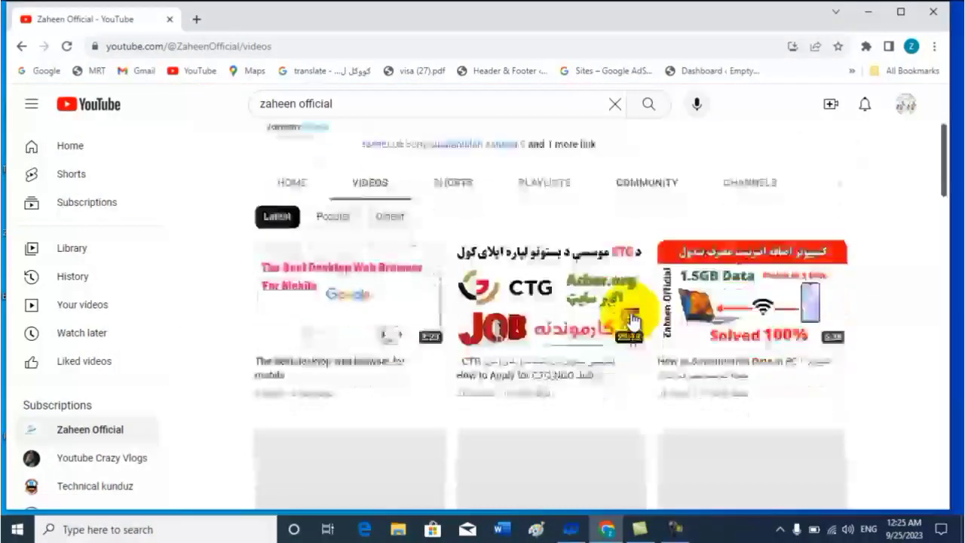
scroll(679, 339, down, 5)
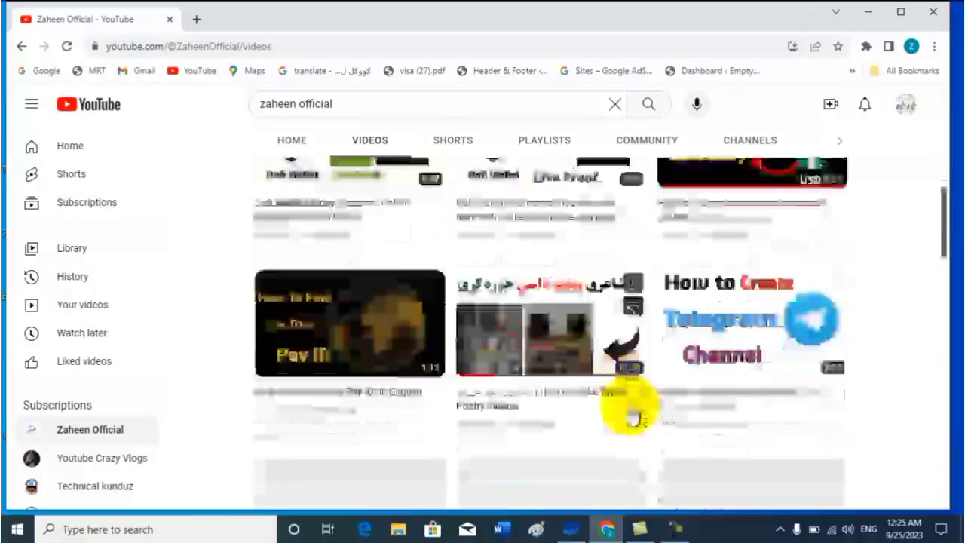
scroll(641, 427, up, 6)
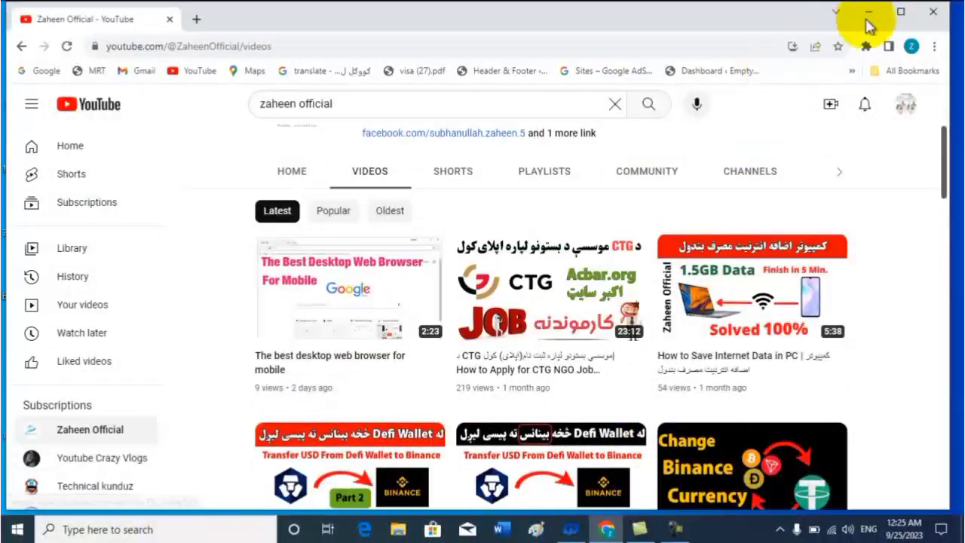
Maximise the browser window and scroll through the channel's video grid.
click(900, 13)
scroll(470, 312, up, 4)
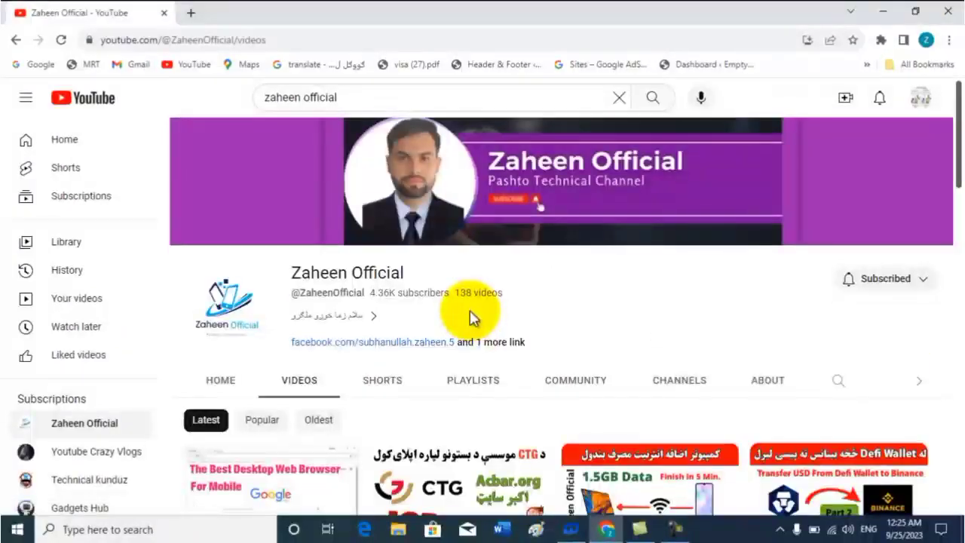
scroll(498, 332, down, 5)
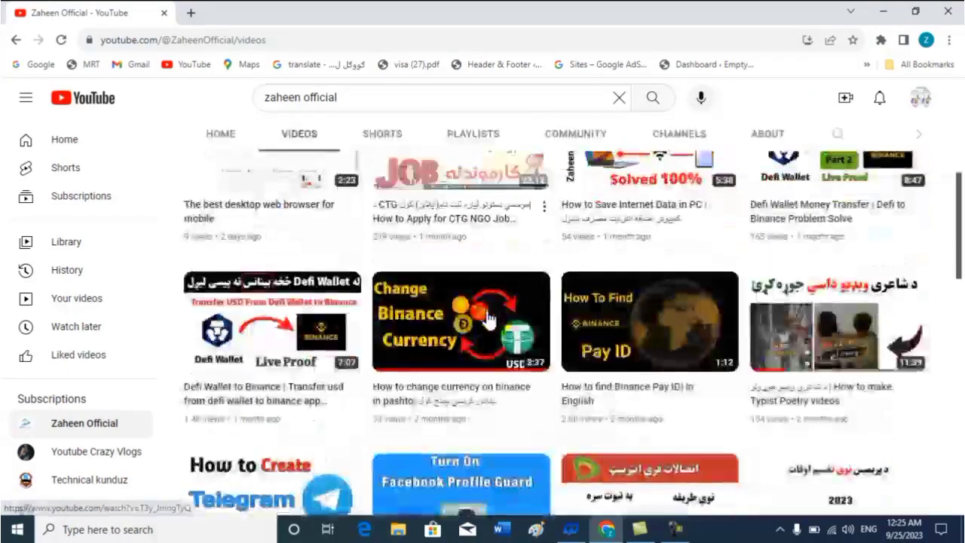
scroll(531, 345, down, 2)
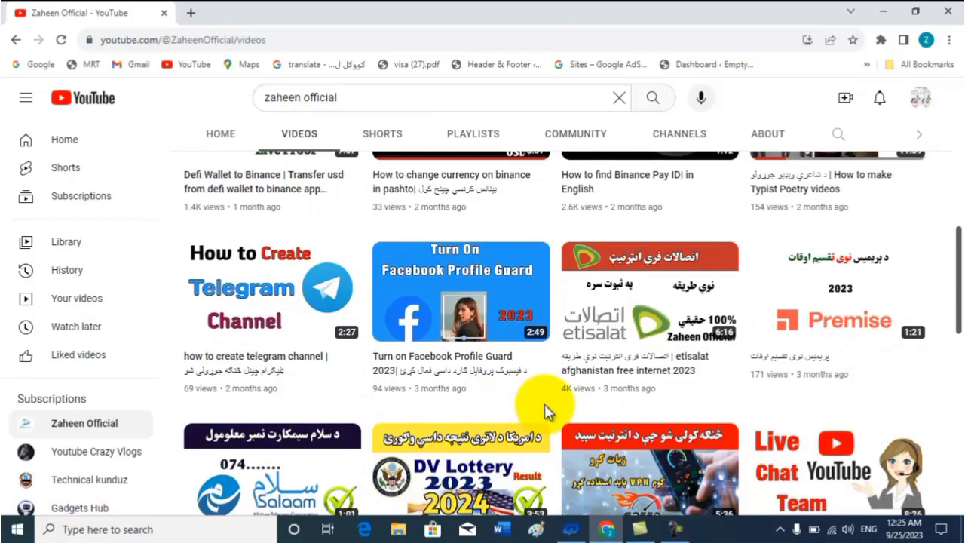
scroll(546, 411, down, 3)
scroll(553, 451, down, 4)
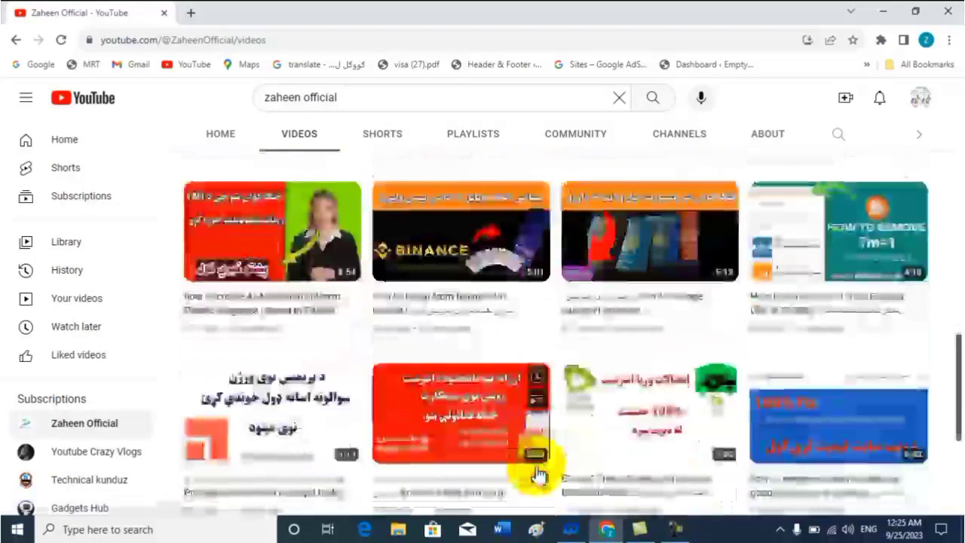
scroll(528, 456, up, 6)
scroll(546, 466, up, 5)
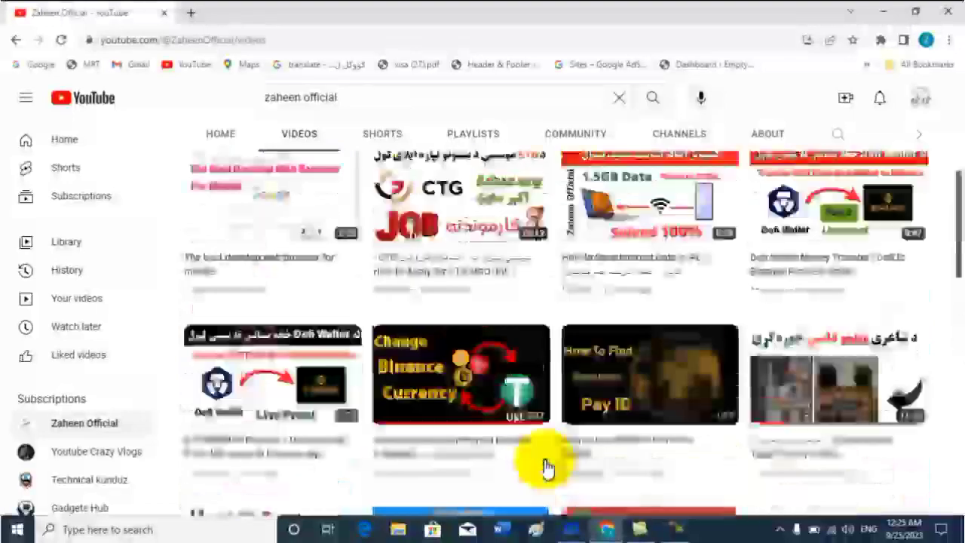
scroll(528, 329, up, 2)
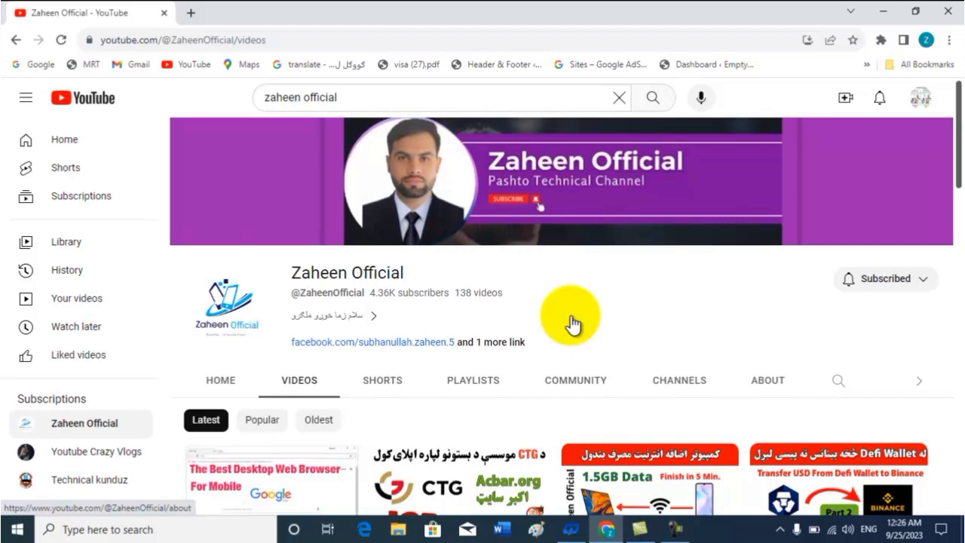
Search Google for 'study in russia' in a new tab and scroll the results.
click(190, 13)
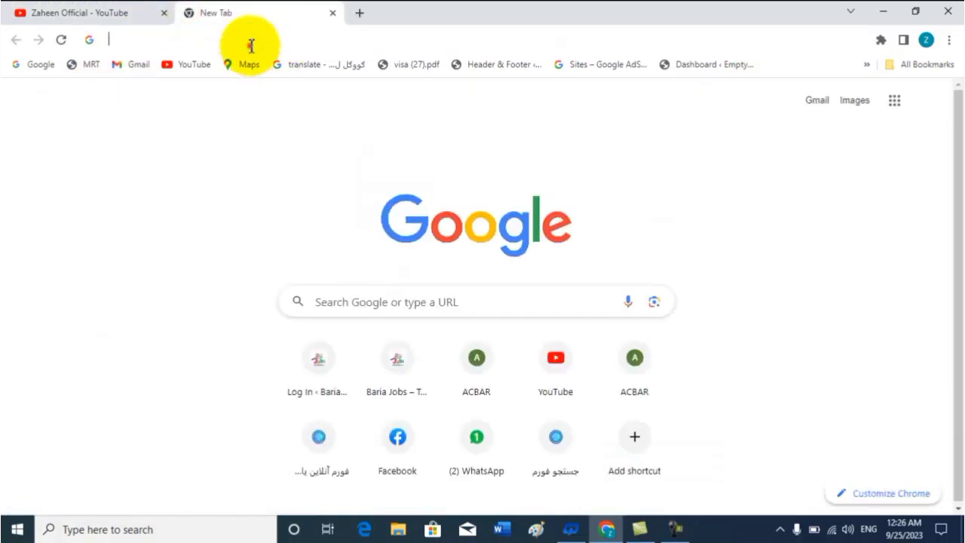
click(251, 42)
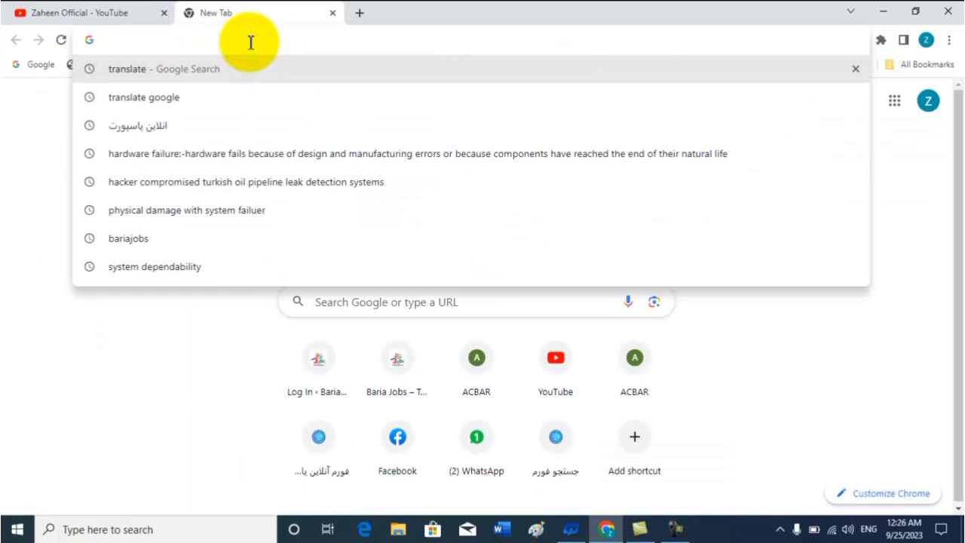
text(stud)
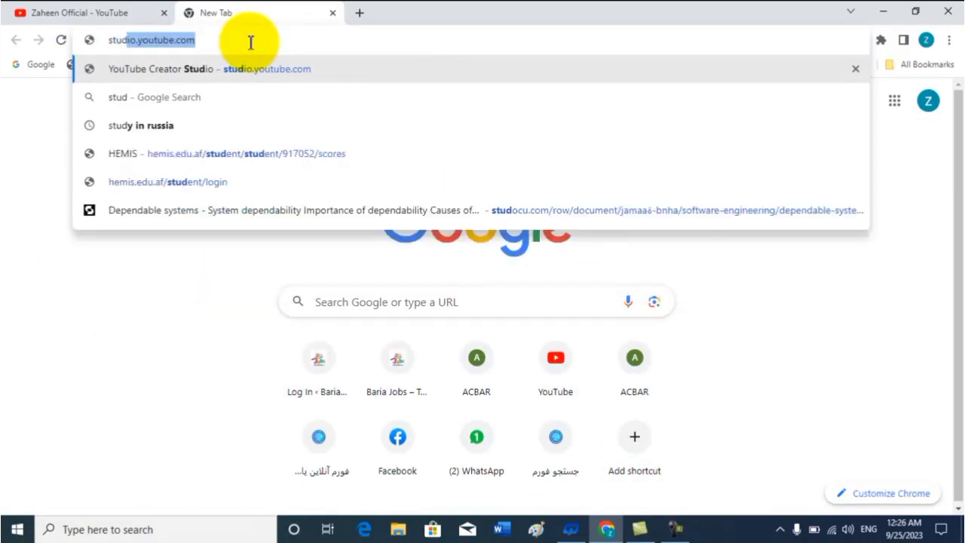
text(y in)
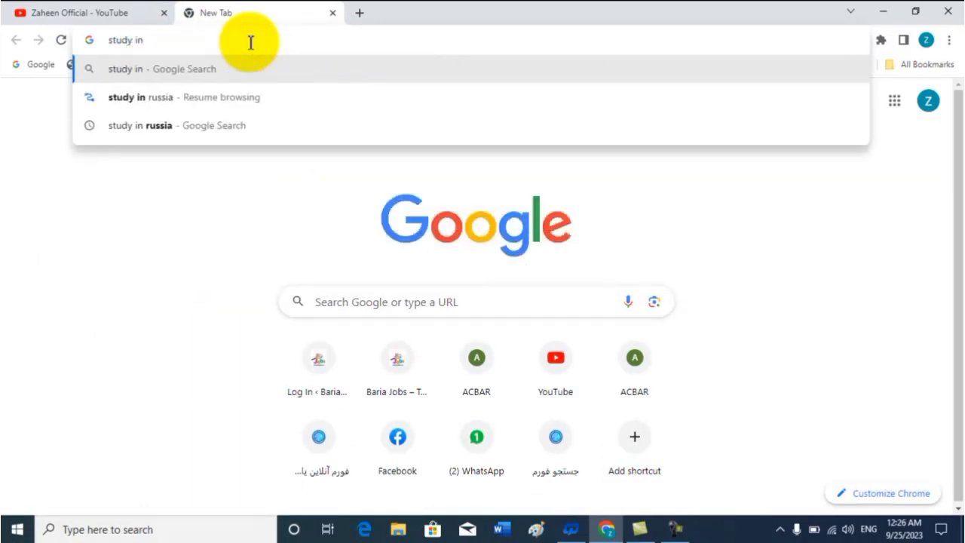
text( russia)
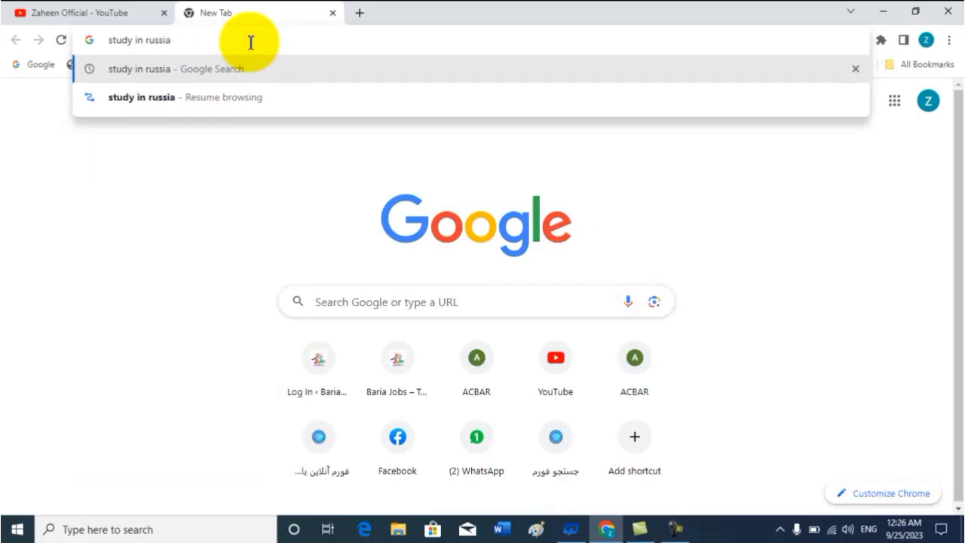
key(Return)
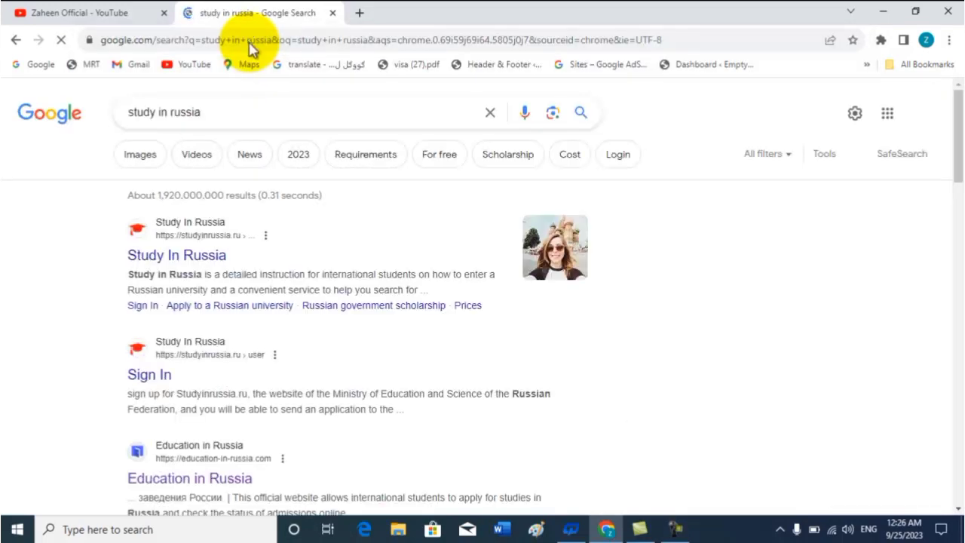
scroll(325, 207, down, 1)
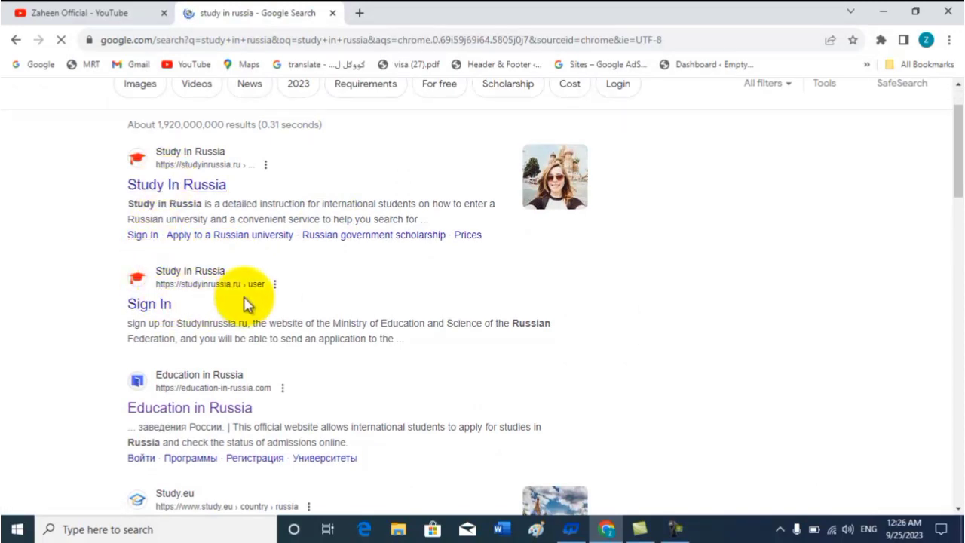
scroll(244, 304, down, 1)
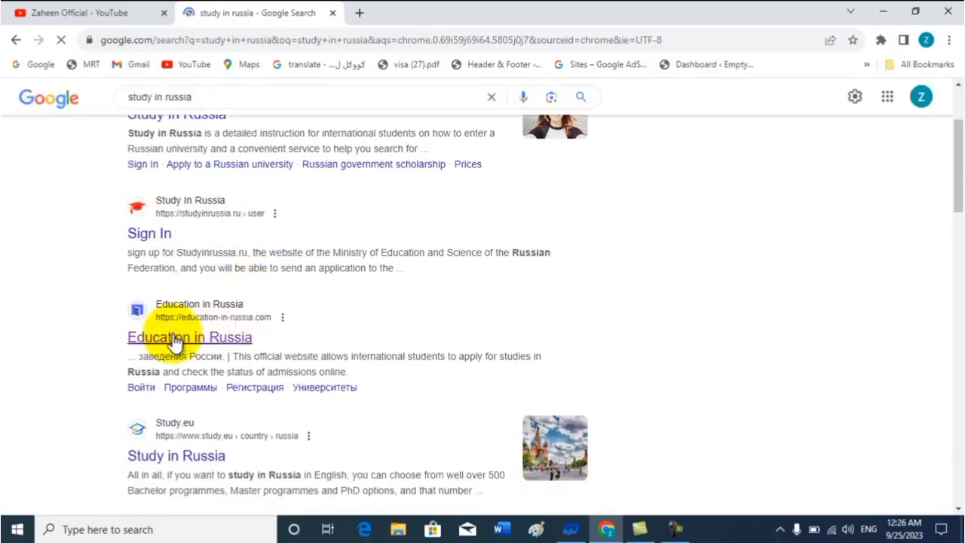
Open the Education in Russia search result and go to its Register page.
click(212, 341)
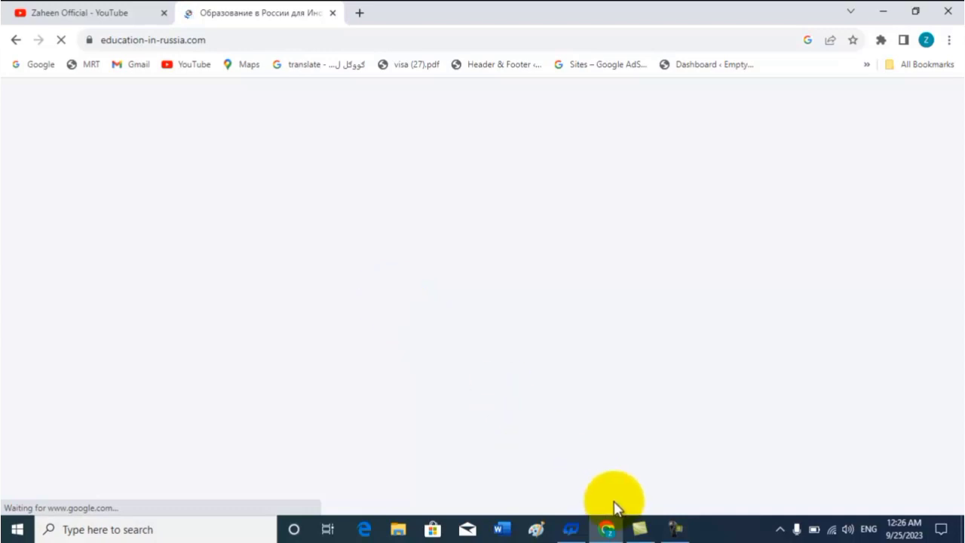
click(676, 530)
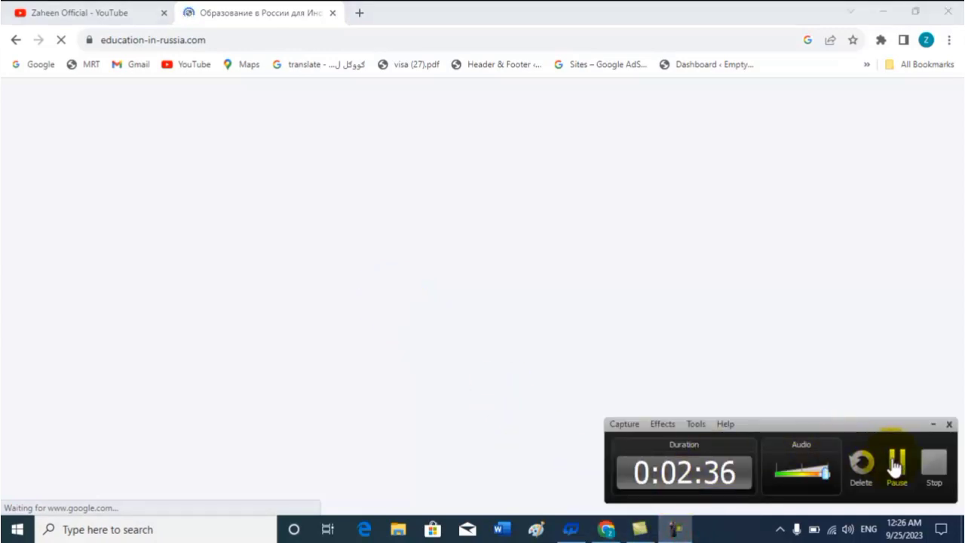
click(895, 468)
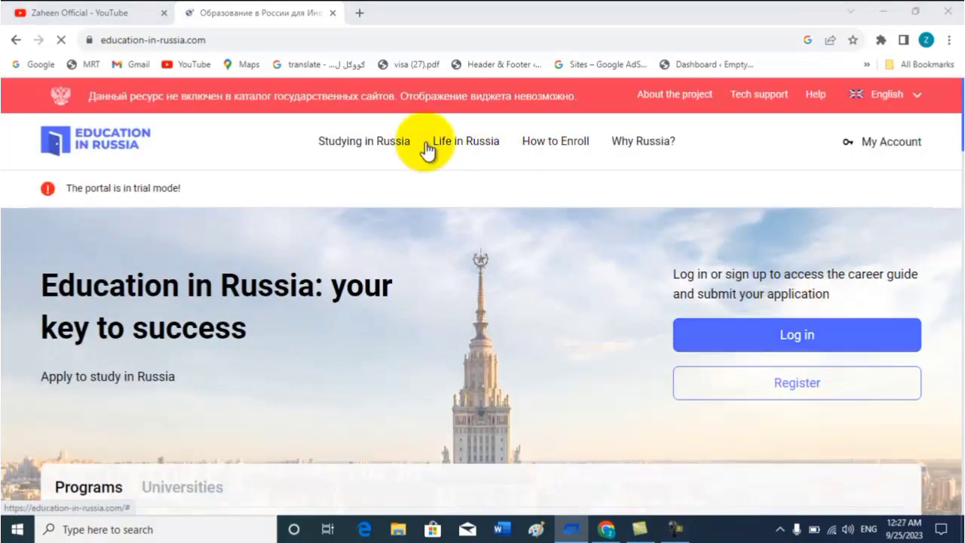
scroll(476, 231, down, 3)
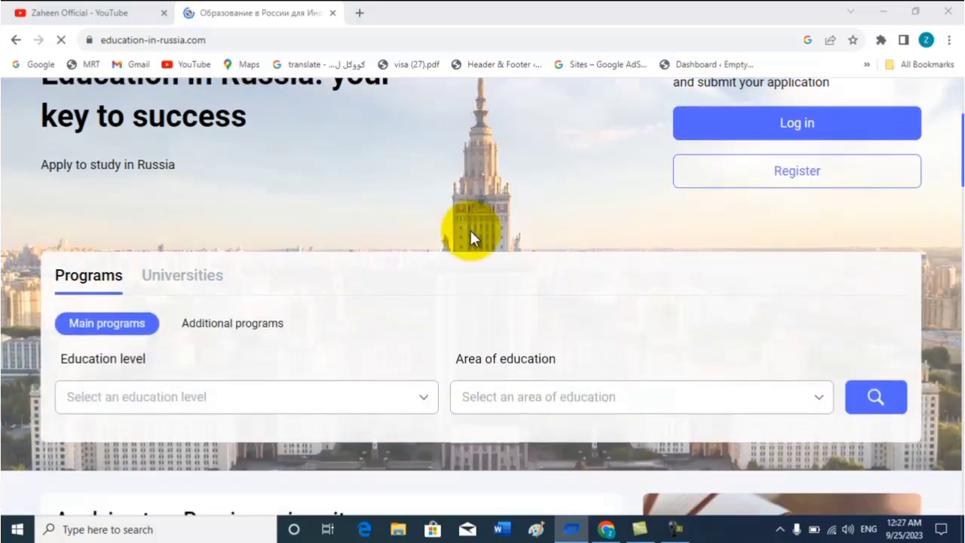
scroll(454, 214, up, 3)
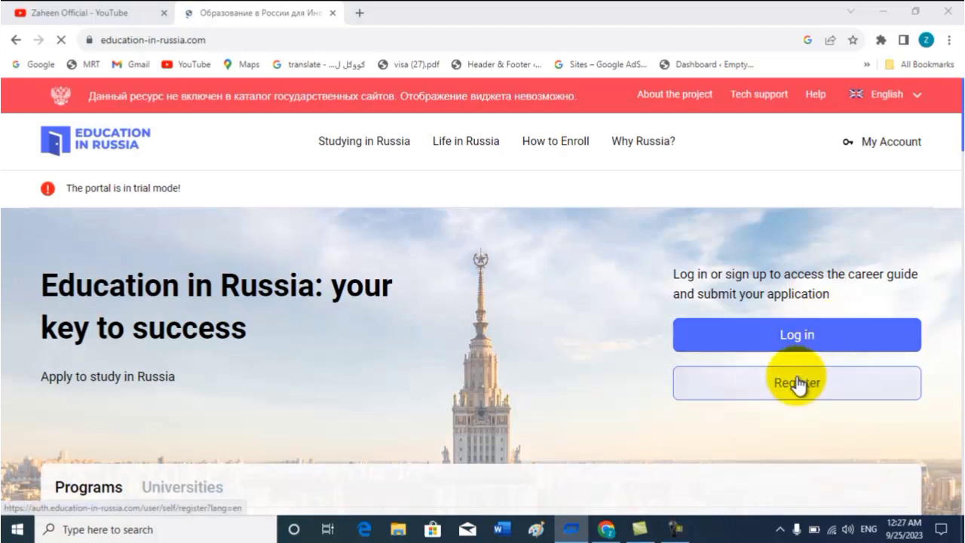
click(752, 341)
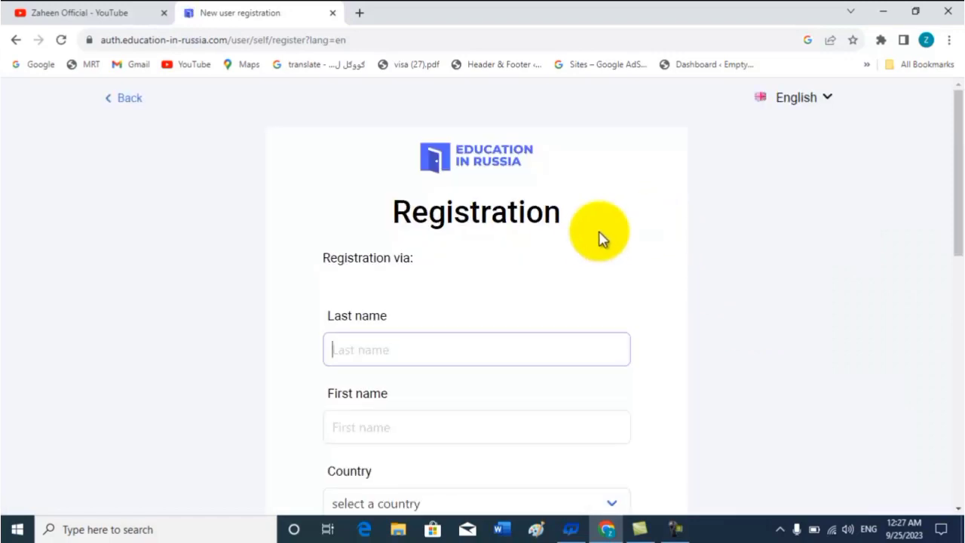
Enter the applicant's last and first names and choose Afghanistan as the country.
scroll(601, 245, down, 1)
scroll(593, 243, up, 1)
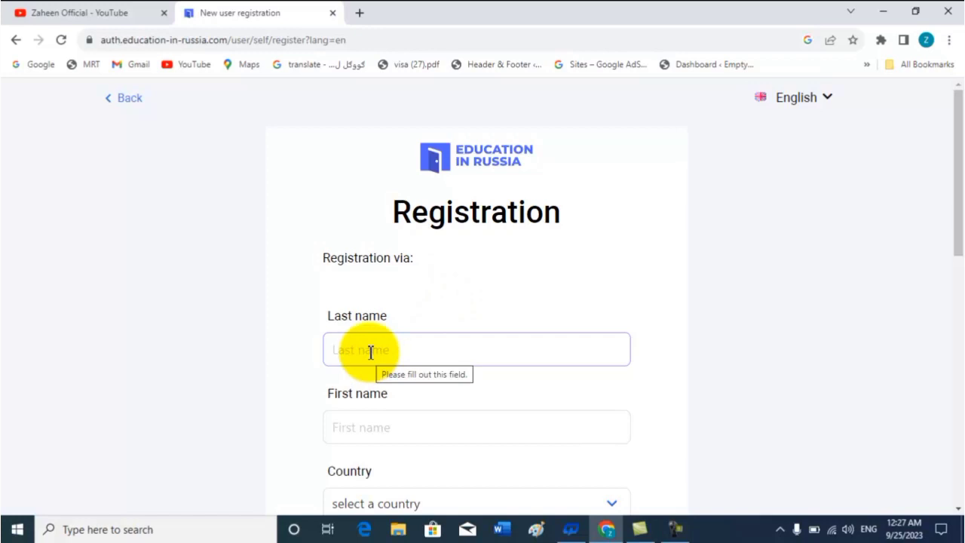
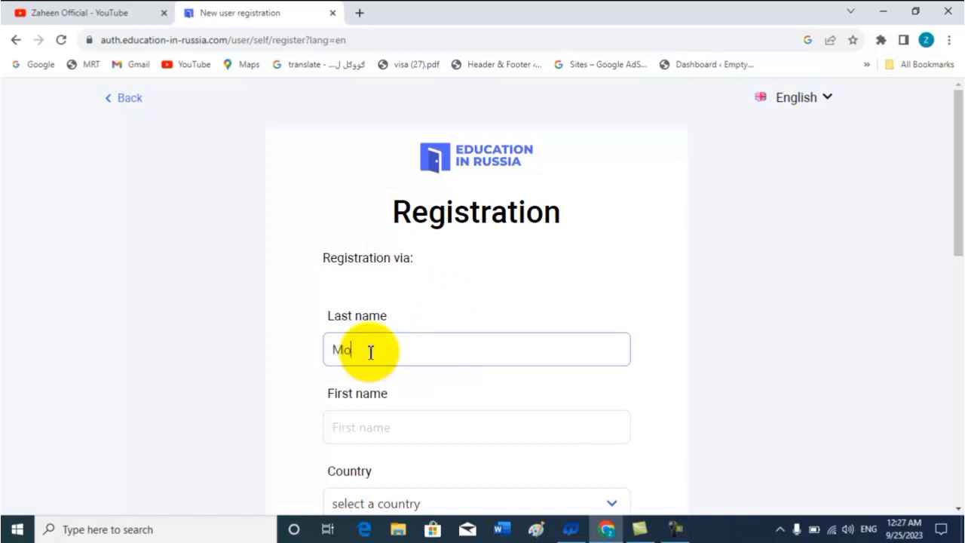
click(379, 424)
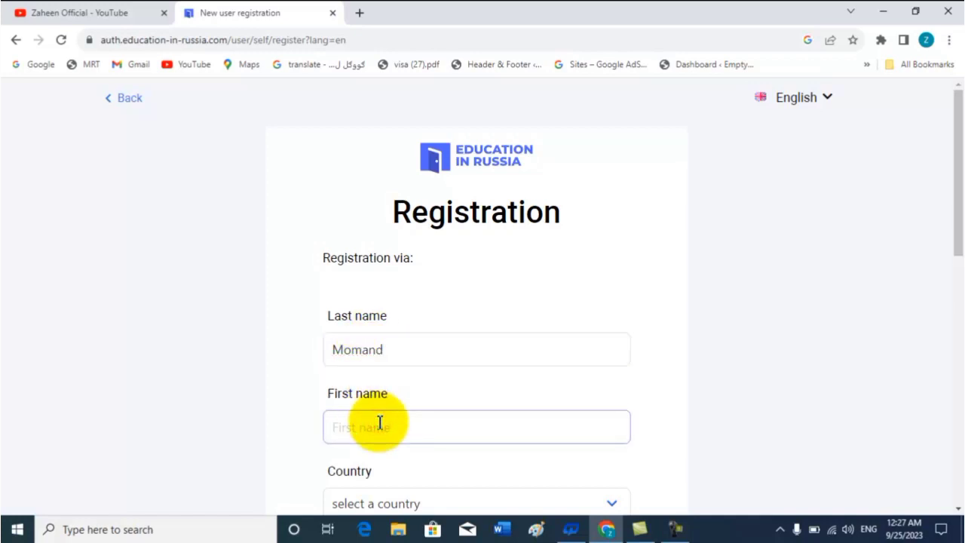
scroll(422, 427, down, 1)
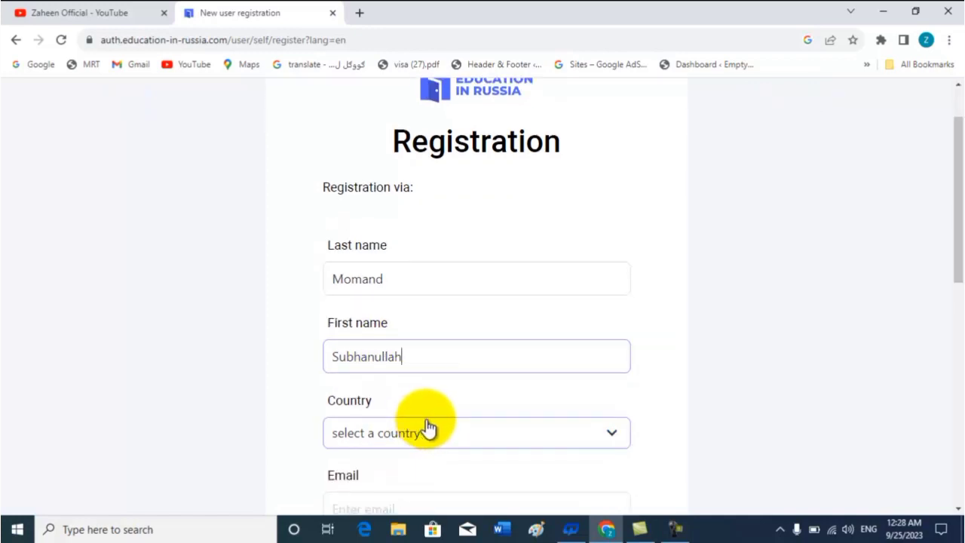
click(424, 428)
click(359, 107)
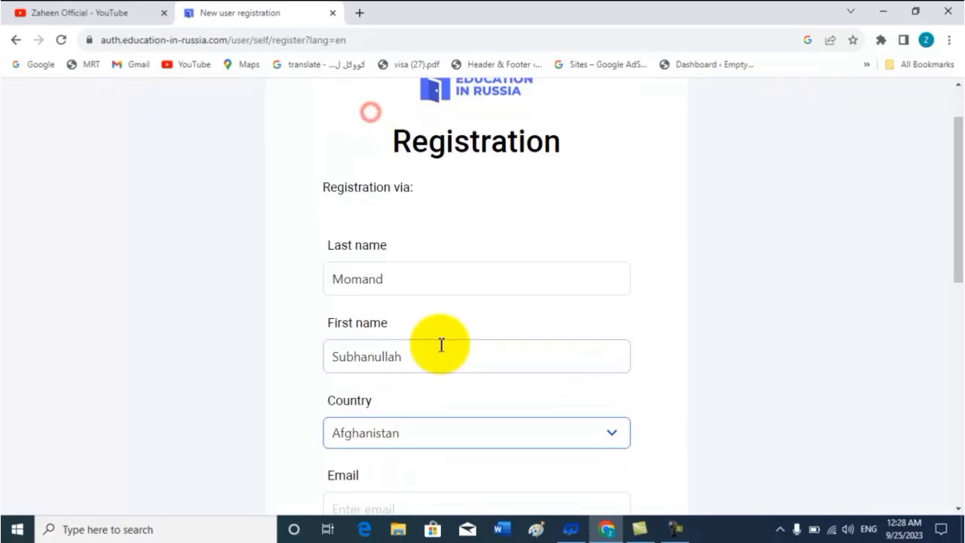
Fill in the e-mail address, the account password and its confirmation.
scroll(423, 375, down, 1)
click(388, 438)
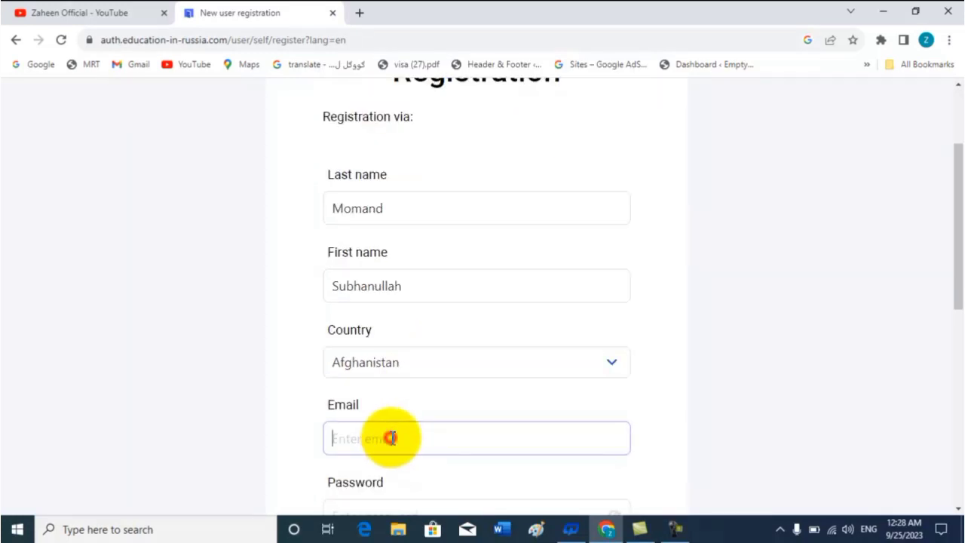
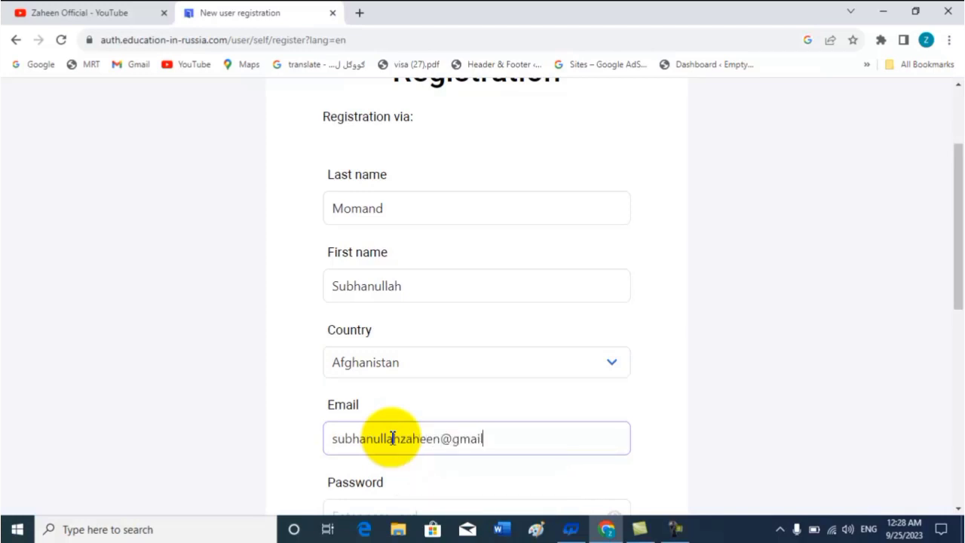
scroll(390, 424, down, 2)
click(396, 382)
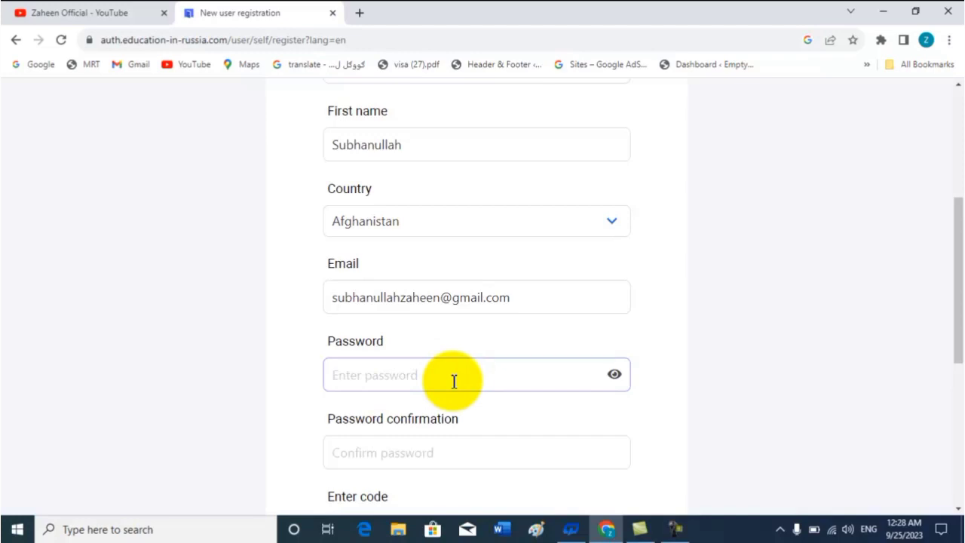
text(•)
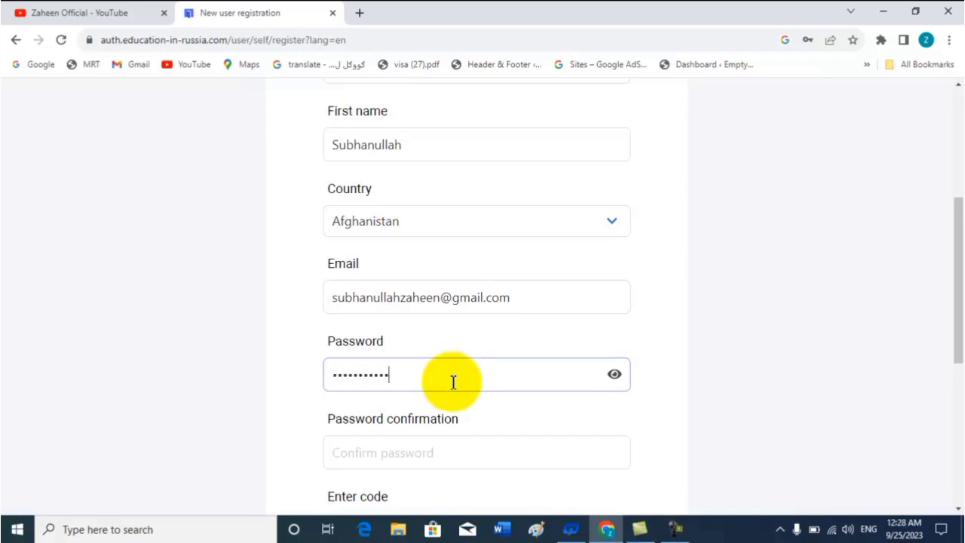
click(523, 461)
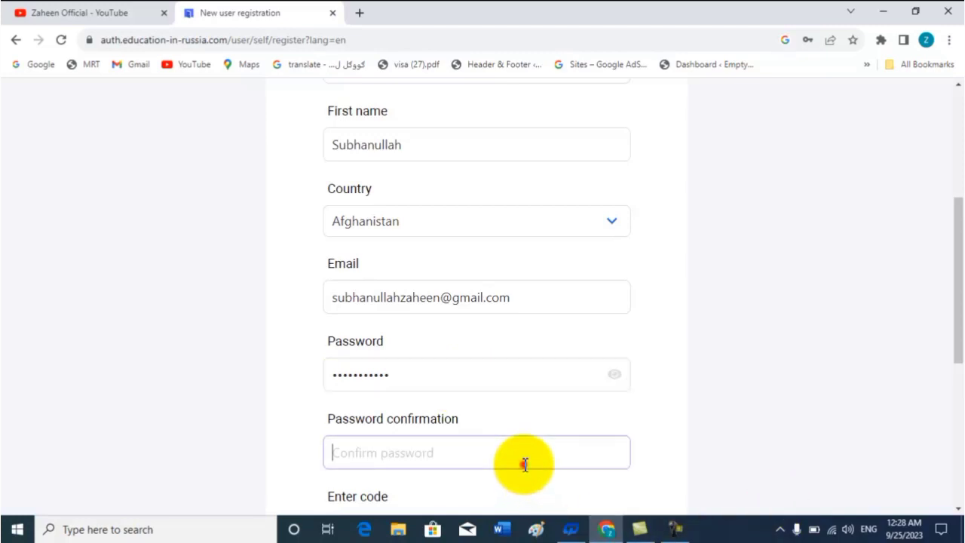
text(•)
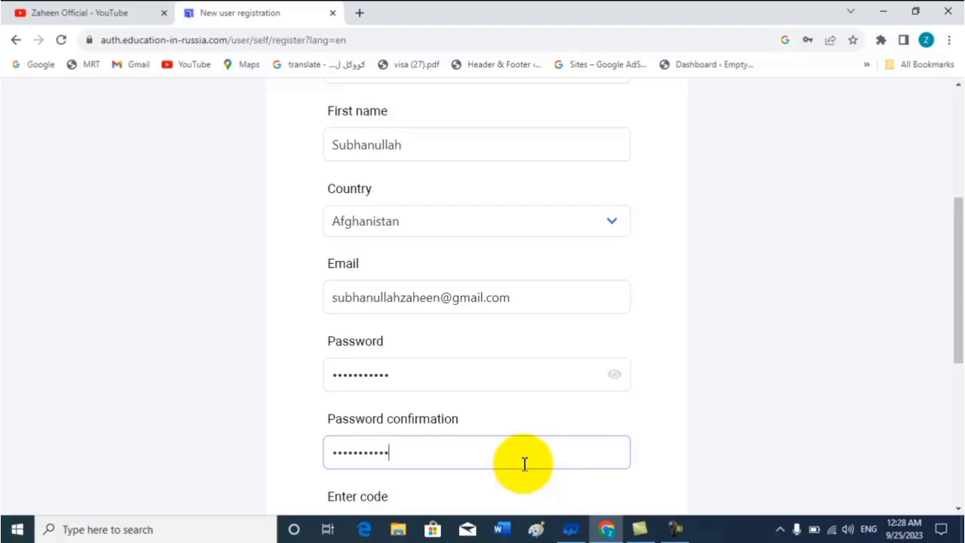
Enter captcha 683647, accept data processing and cookies, and submit the registration.
scroll(526, 458, down, 3)
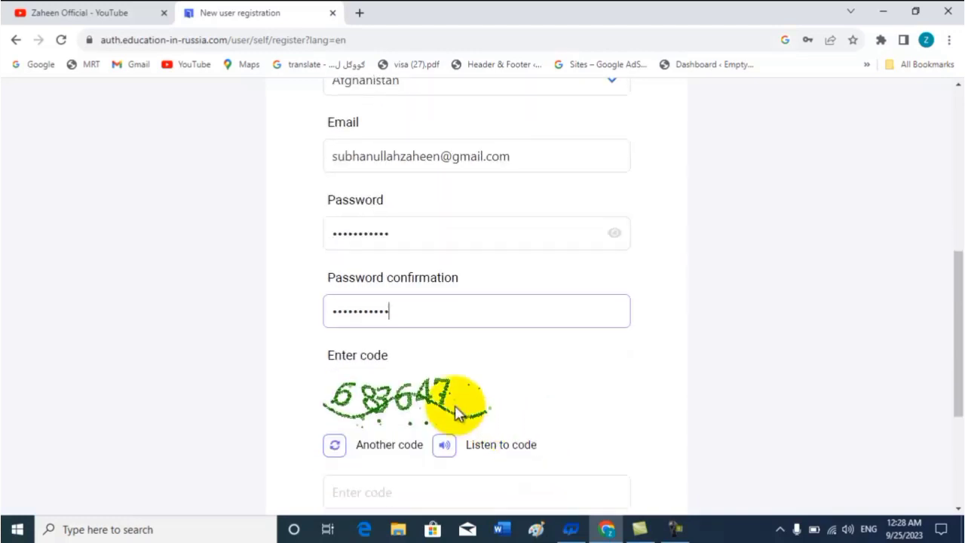
scroll(441, 404, down, 2)
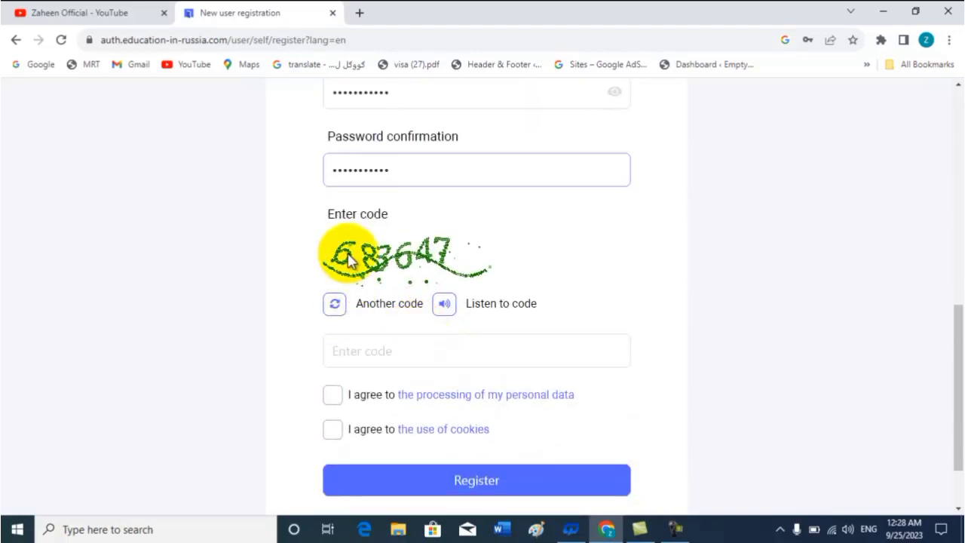
click(371, 350)
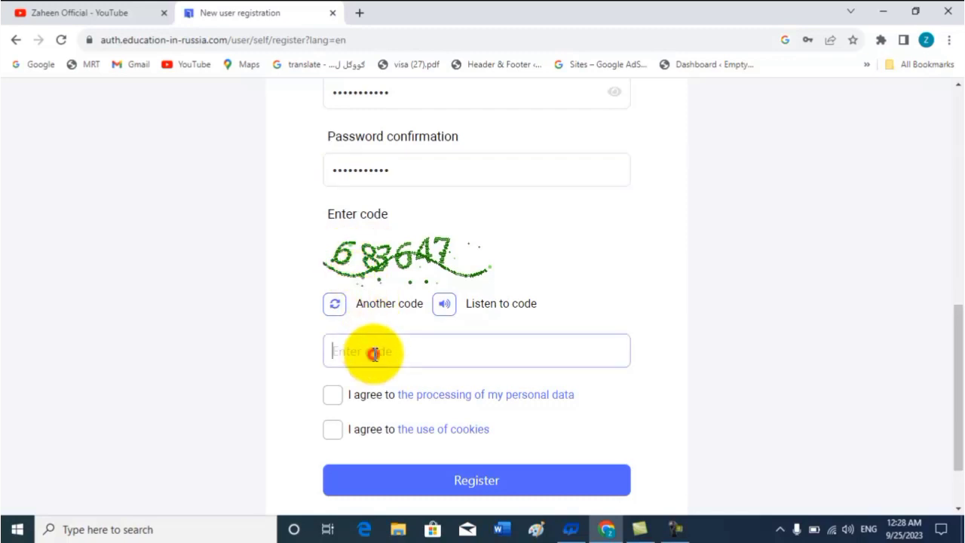
text(6836)
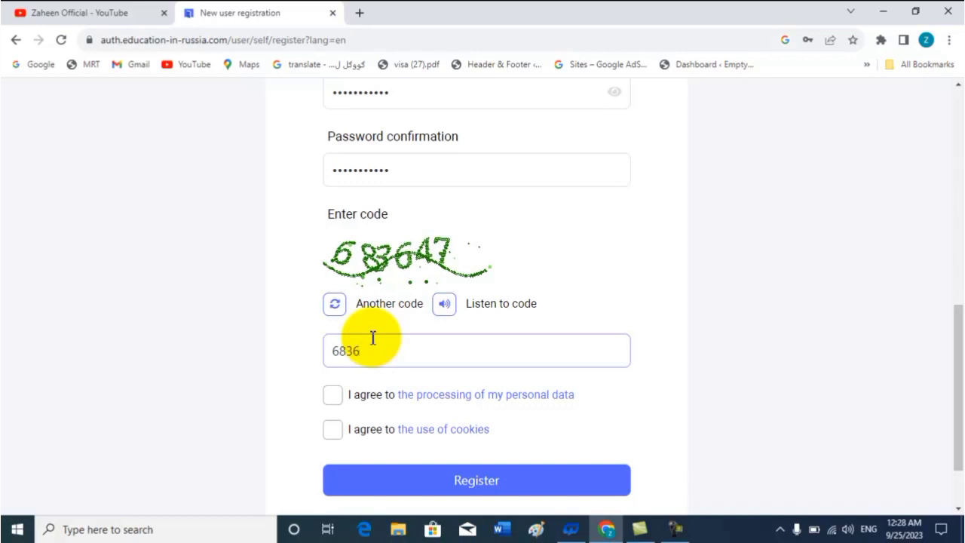
text(47)
click(335, 395)
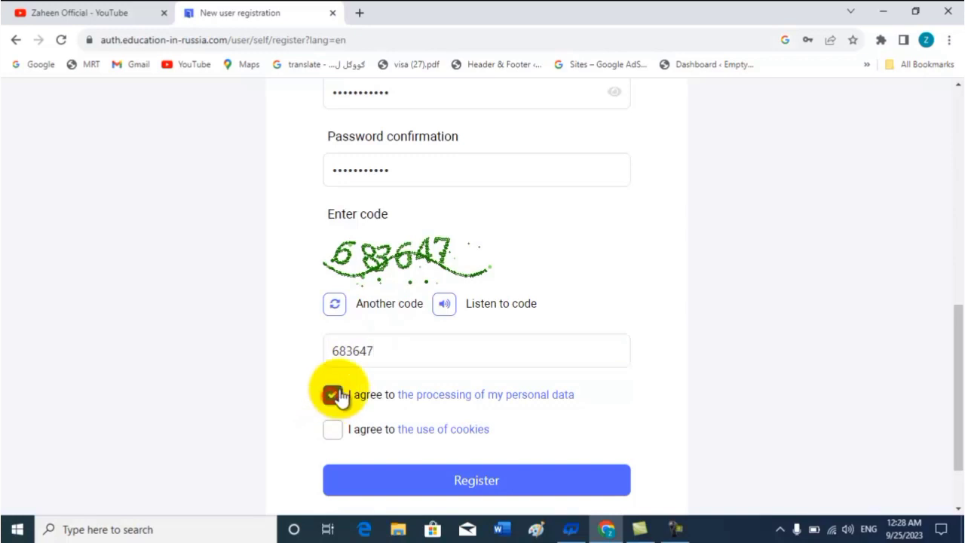
click(333, 430)
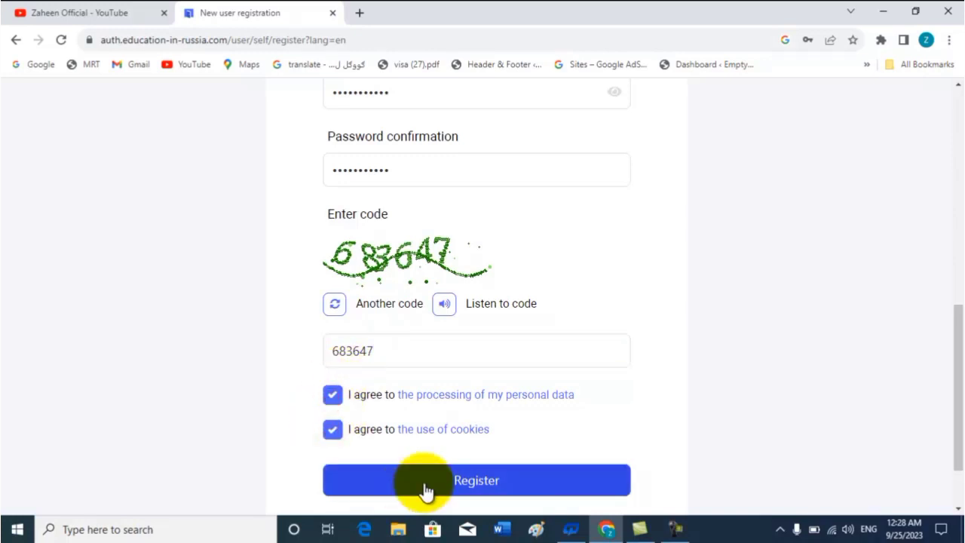
click(424, 488)
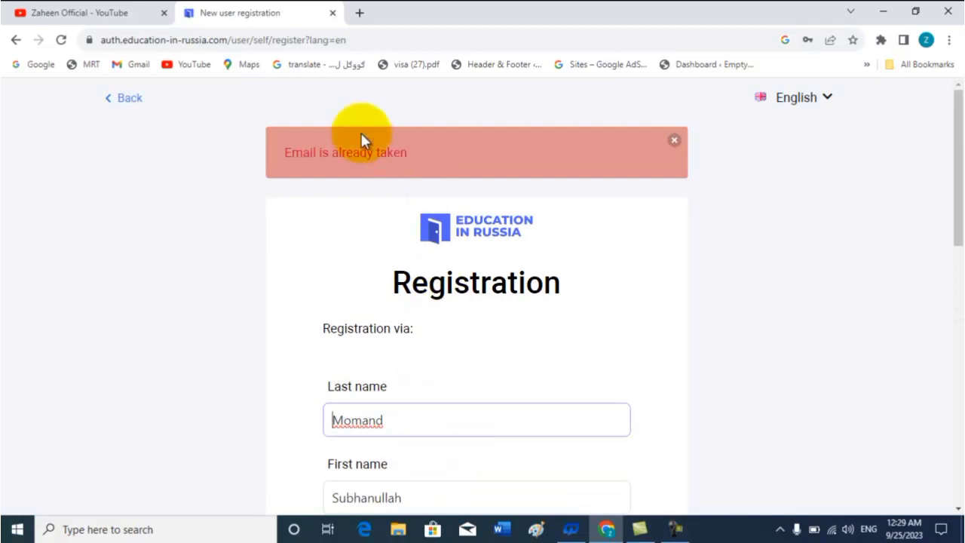
Replace the e-mail's name part and re-enter the password and its confirmation.
scroll(423, 355, down, 4)
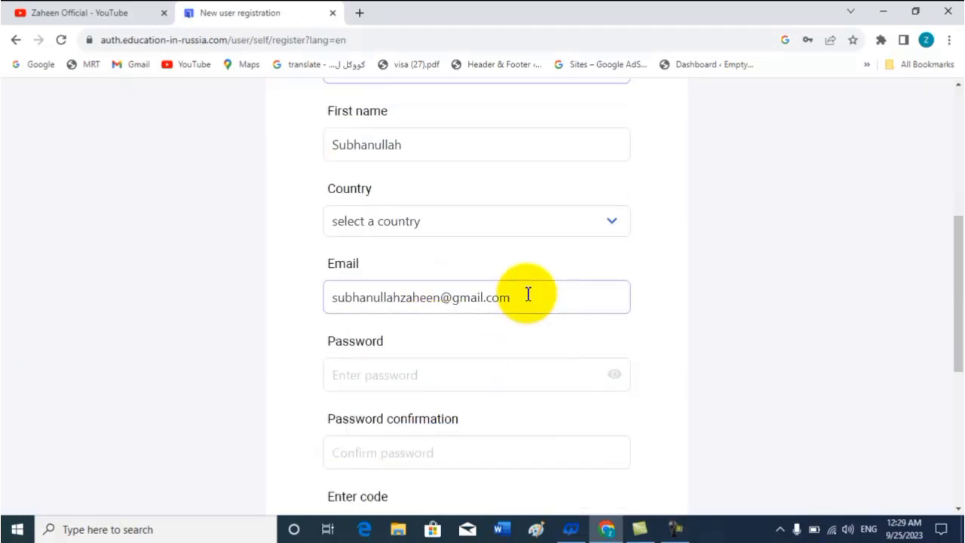
drag(440, 298, 330, 297)
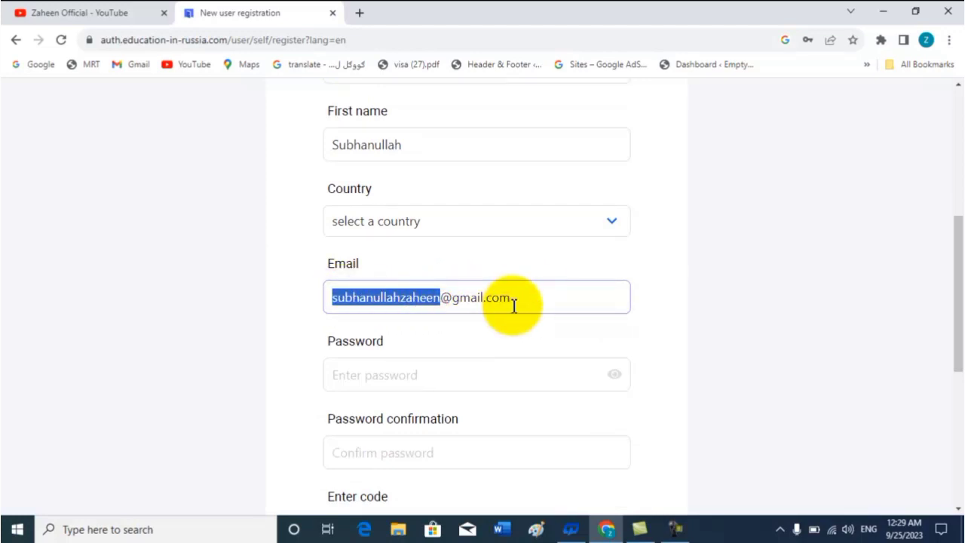
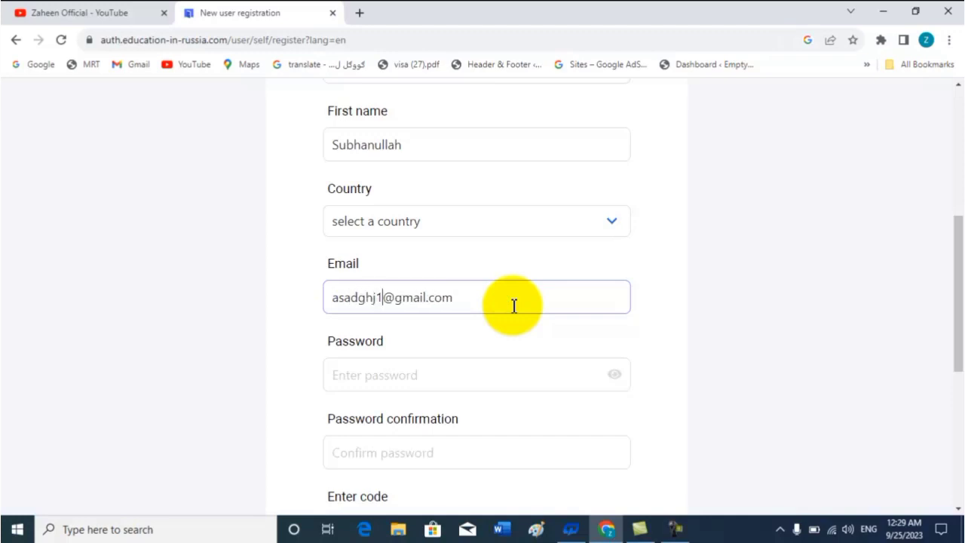
click(336, 374)
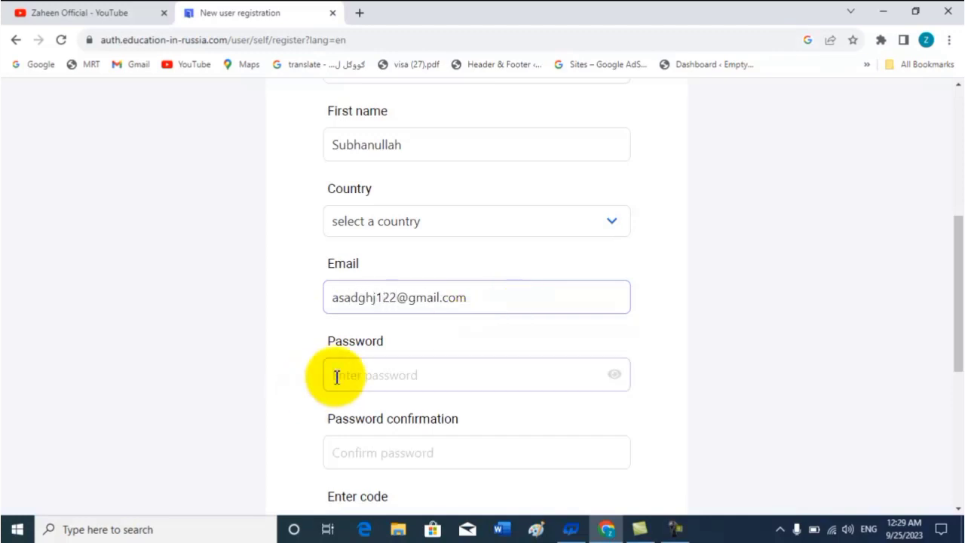
text(1)
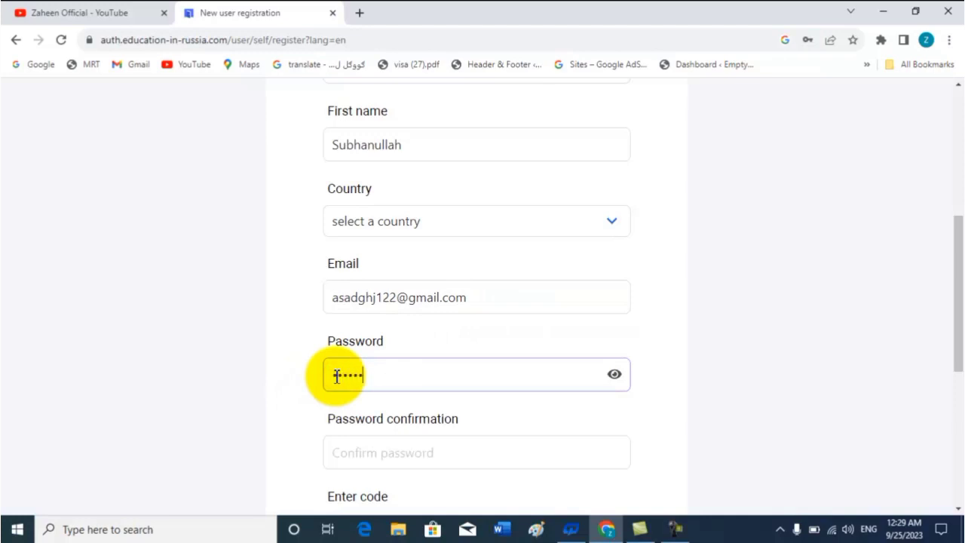
text(11)
click(342, 459)
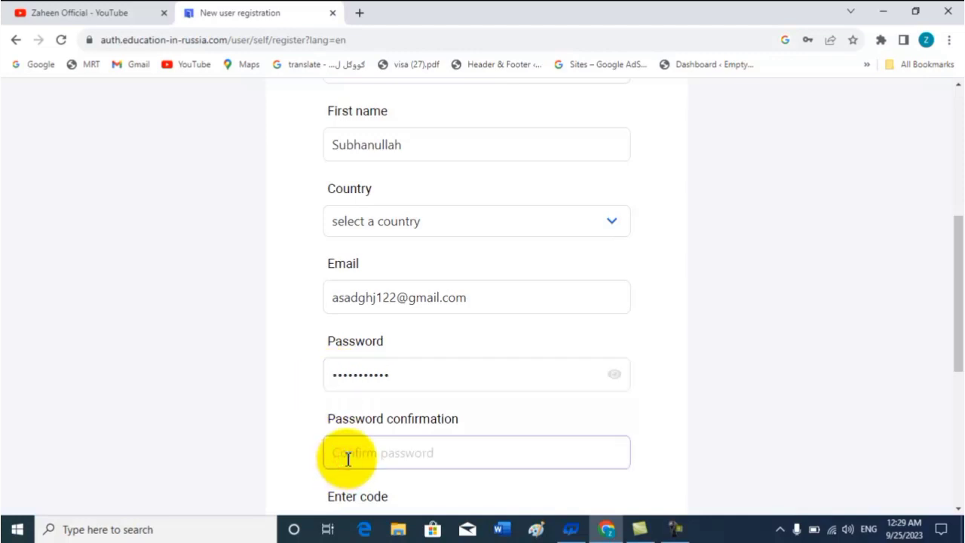
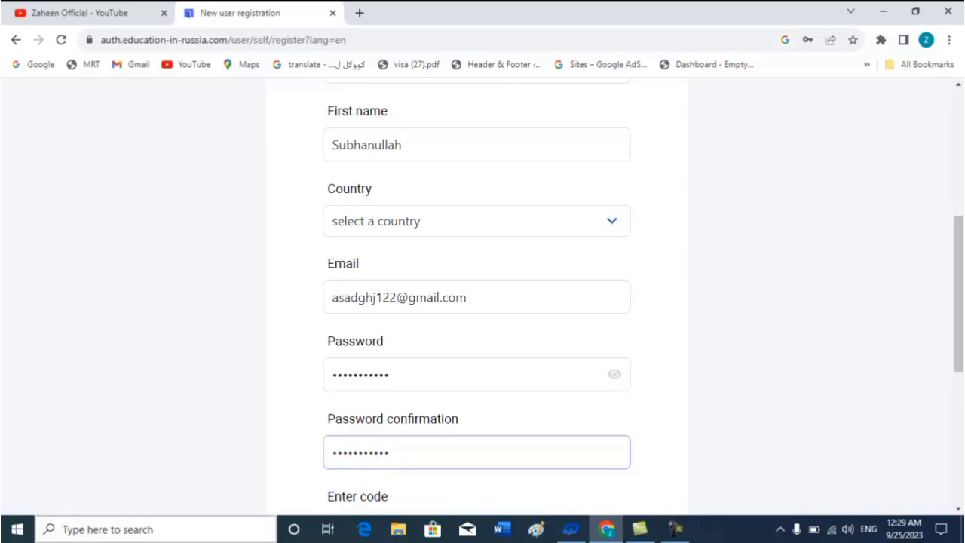
Enter the new captcha 909133, accept both agreements, and submit the form.
scroll(398, 301, down, 3)
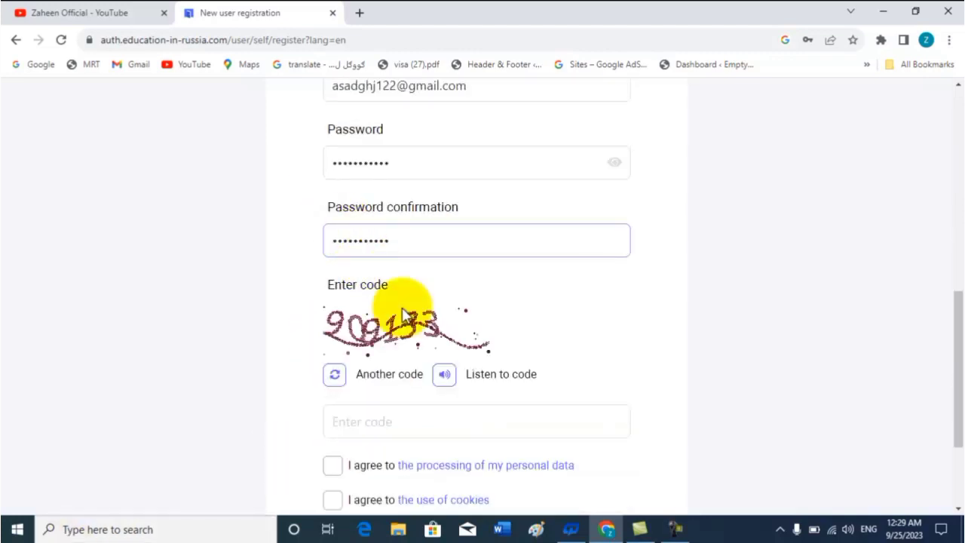
click(395, 421)
text(9091)
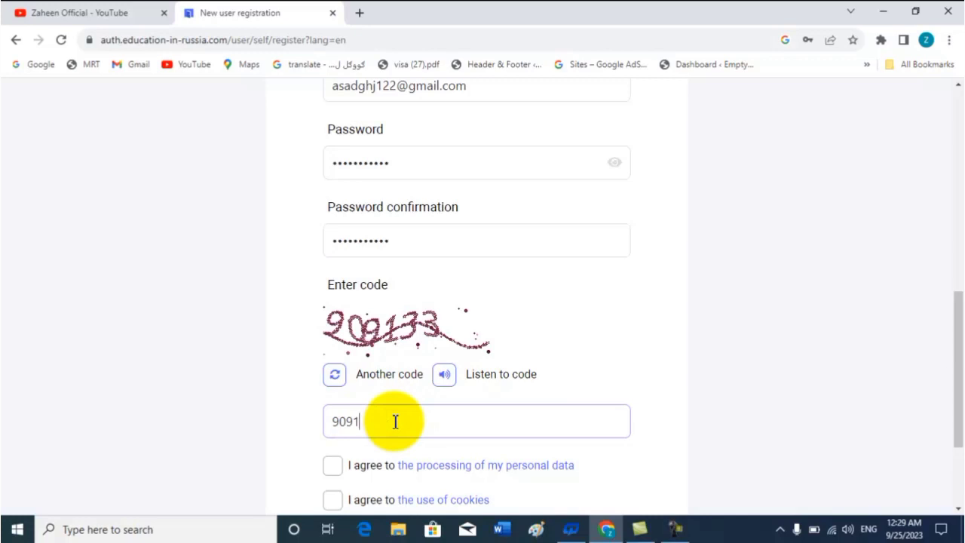
text(33)
click(334, 467)
scroll(337, 481, down, 1)
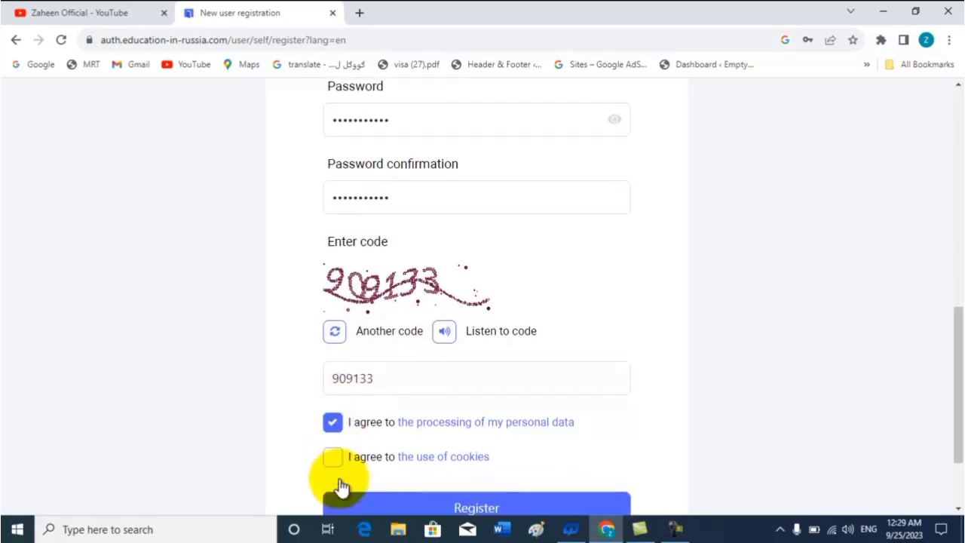
click(335, 434)
click(414, 481)
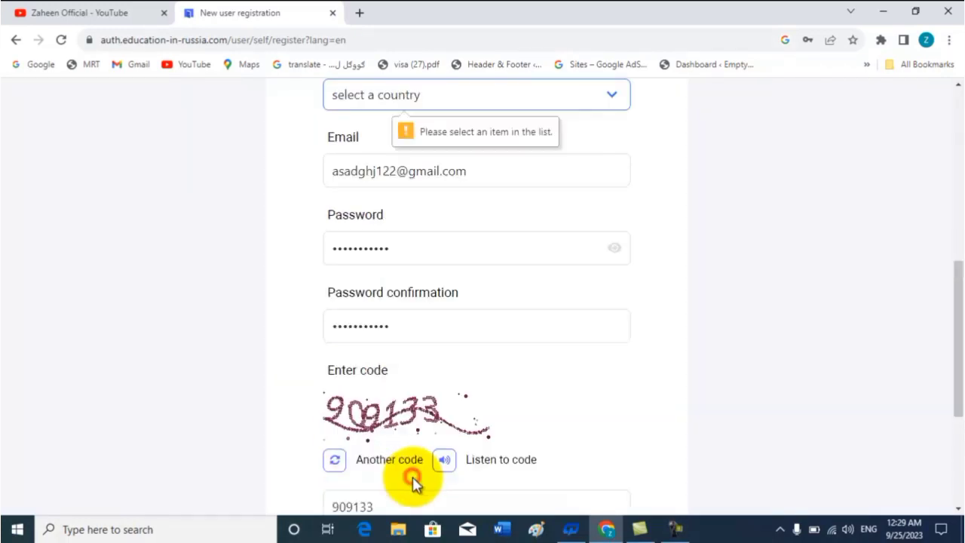
Re-select Afghanistan as the country and submit the registration again.
scroll(467, 256, up, 1)
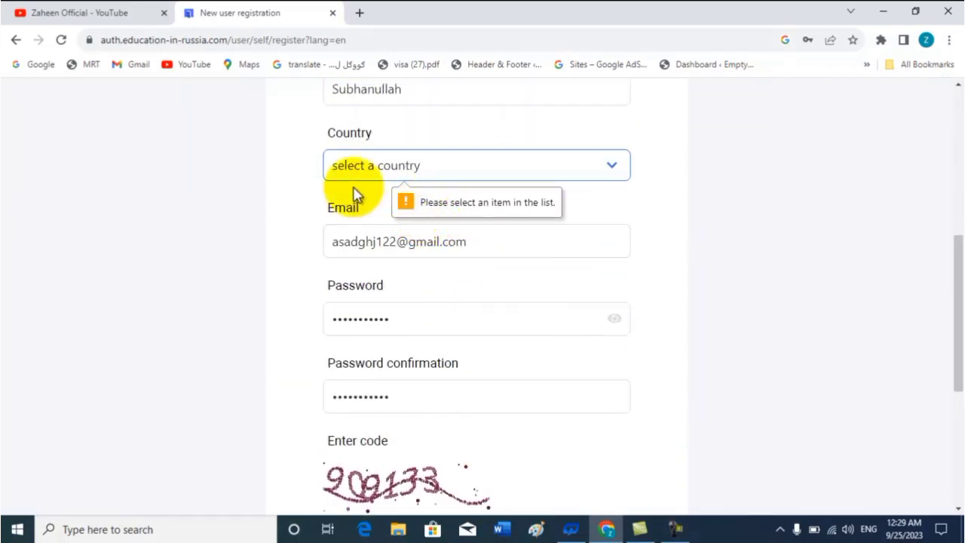
click(340, 171)
click(375, 229)
scroll(452, 287, down, 4)
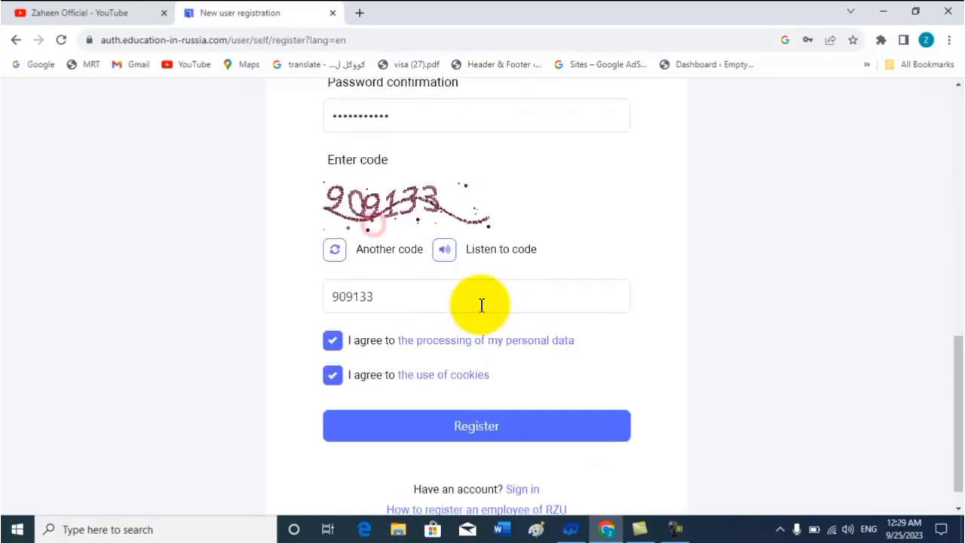
click(475, 426)
scroll(493, 324, up, 3)
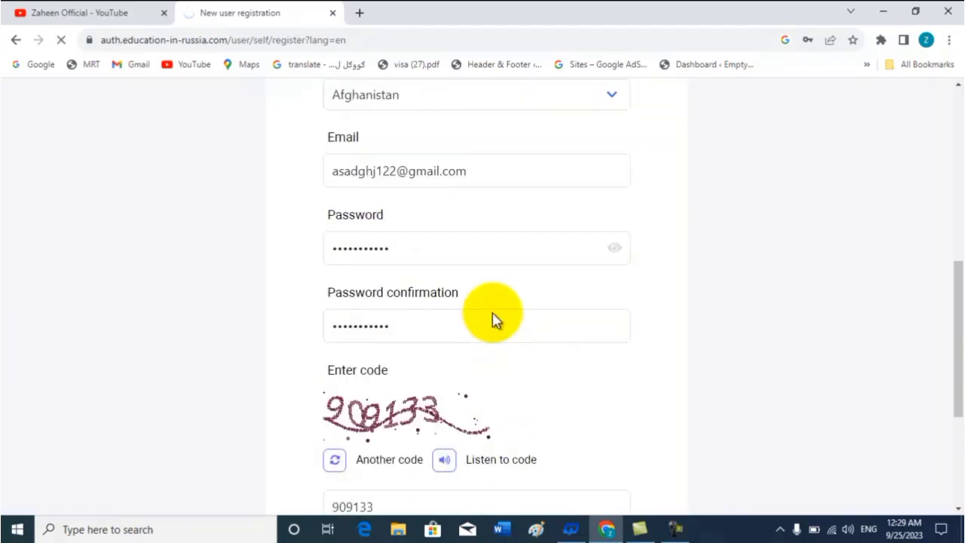
Read the activation-link confirmation, then go back to the registration form.
click(495, 320)
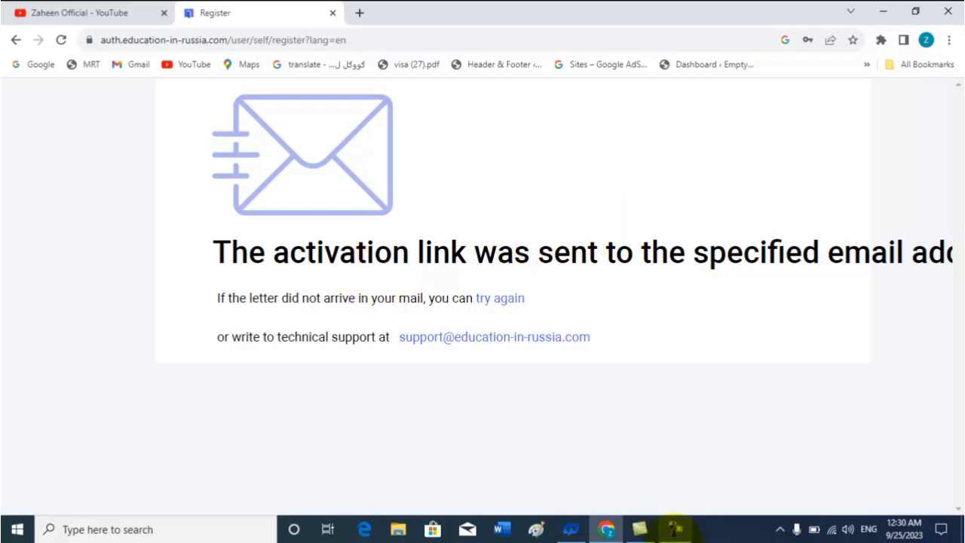
click(675, 530)
click(897, 463)
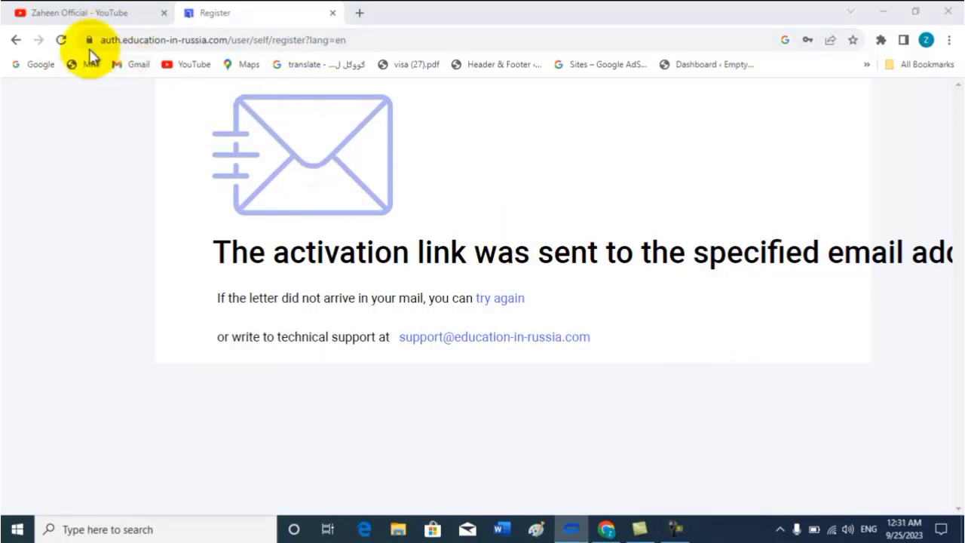
click(15, 40)
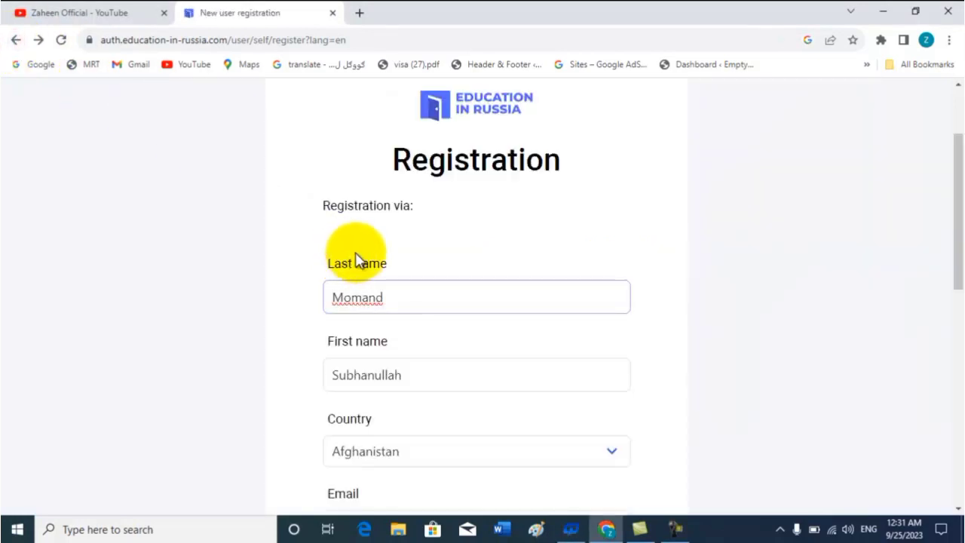
Leave the registration form for the Sign in page via the login link.
scroll(399, 278, down, 2)
scroll(415, 294, down, 7)
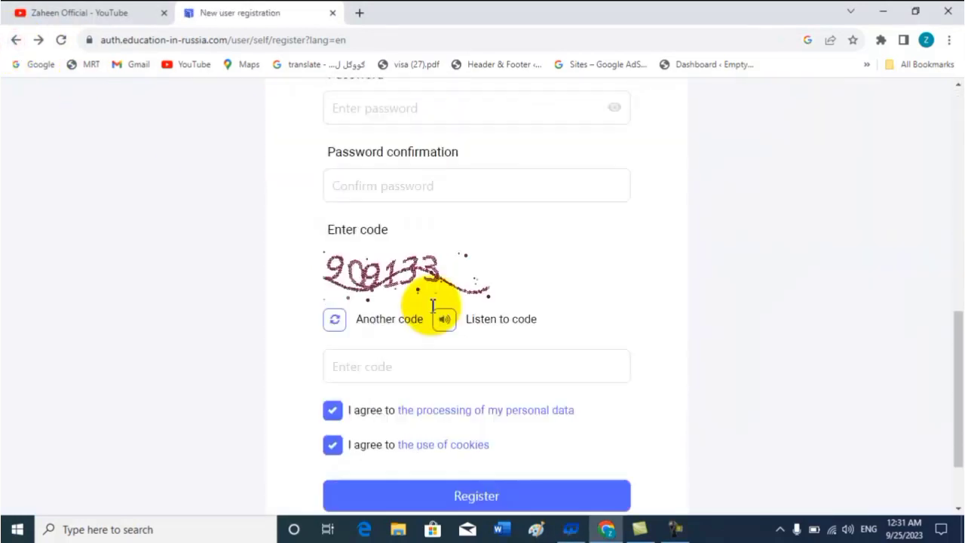
click(520, 462)
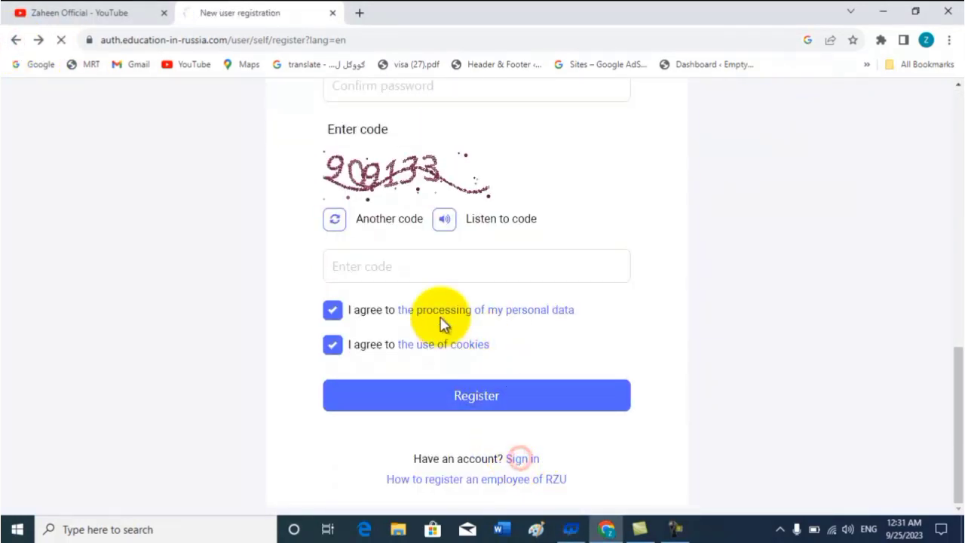
scroll(430, 295, up, 8)
scroll(467, 295, down, 1)
scroll(496, 281, down, 8)
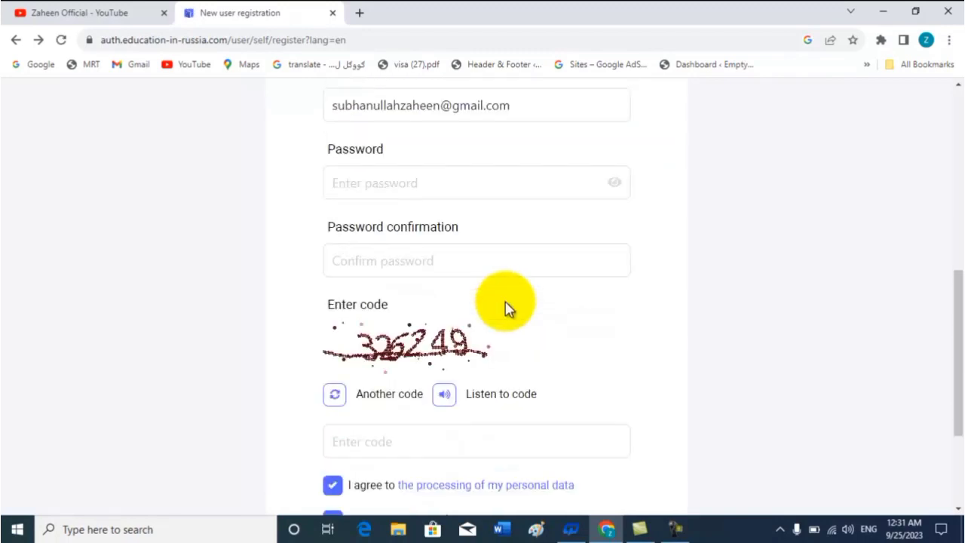
click(524, 462)
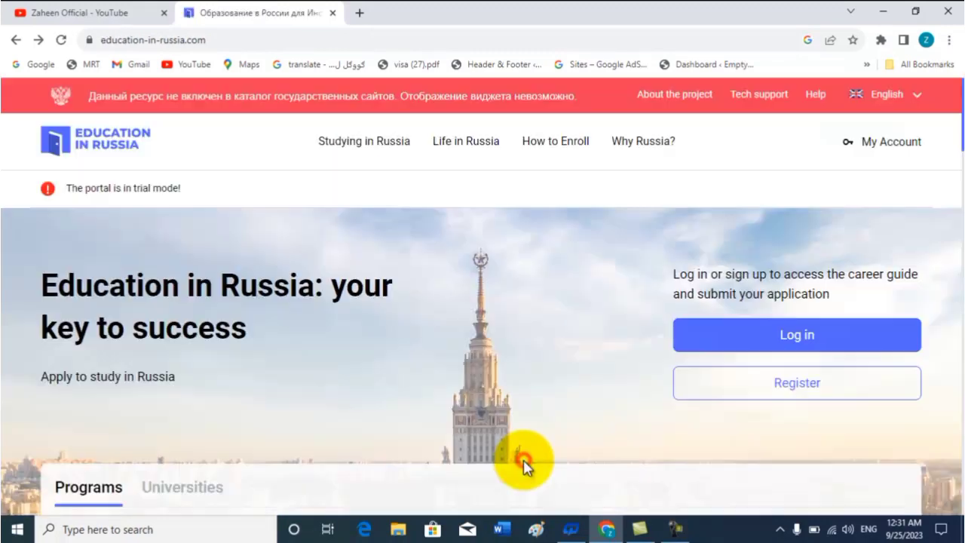
click(758, 336)
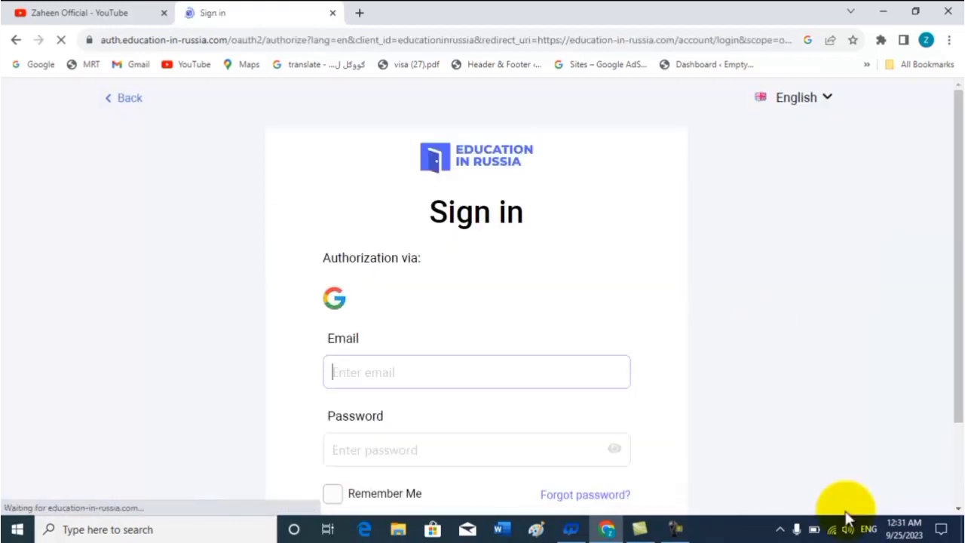
click(670, 531)
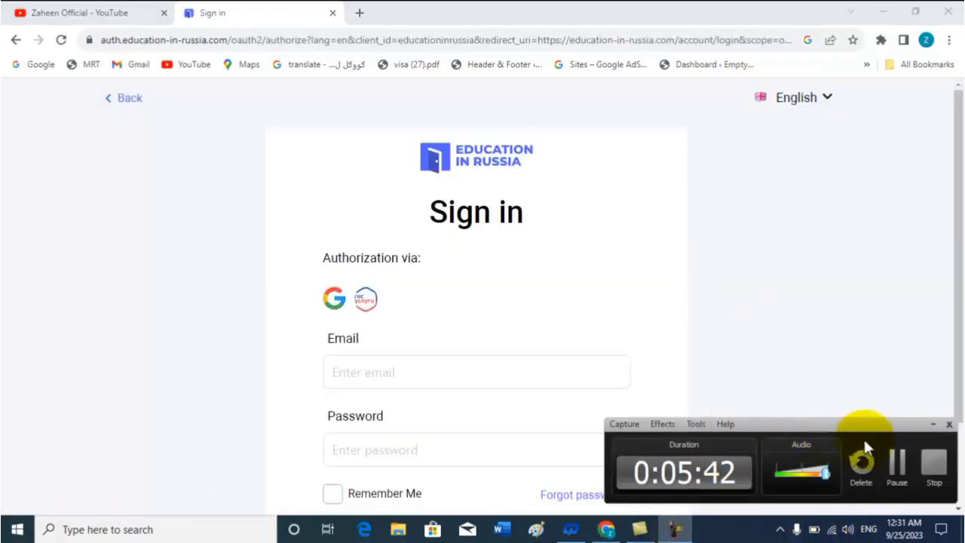
click(664, 310)
Enter the registered e-mail address and the account password on the Sign in form.
click(491, 359)
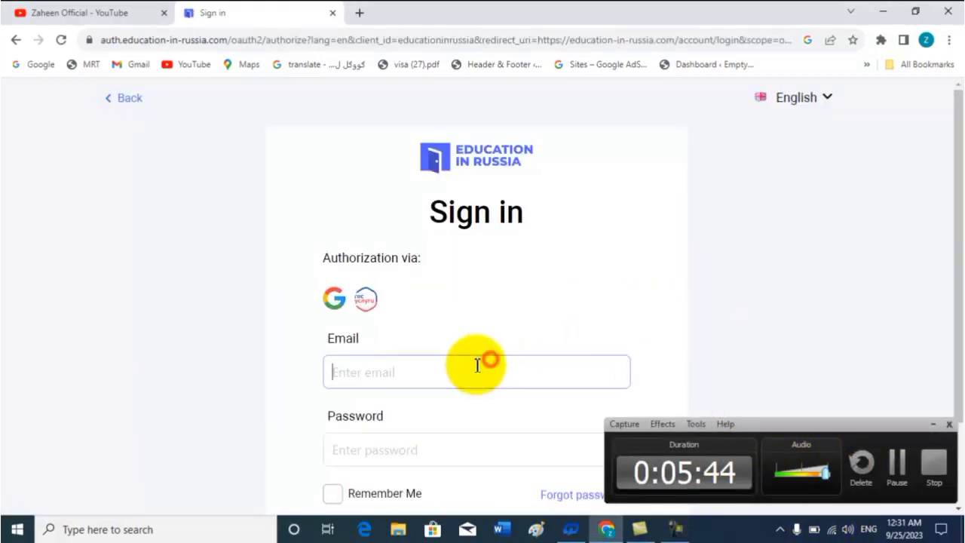
click(935, 426)
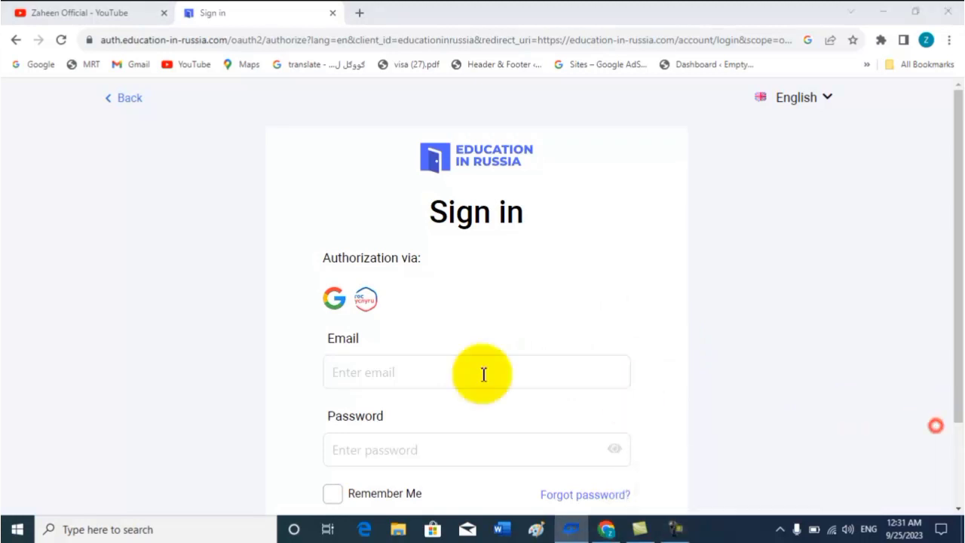
click(674, 532)
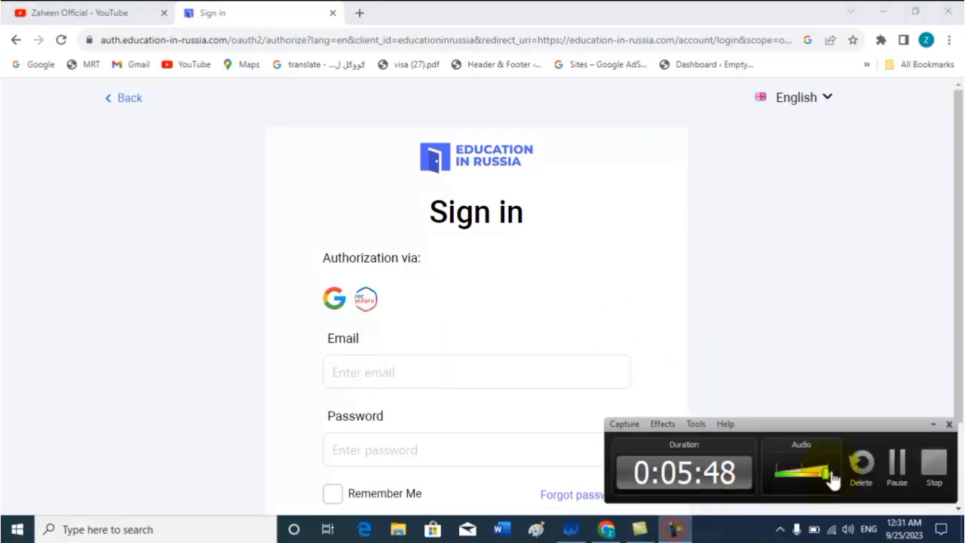
click(890, 460)
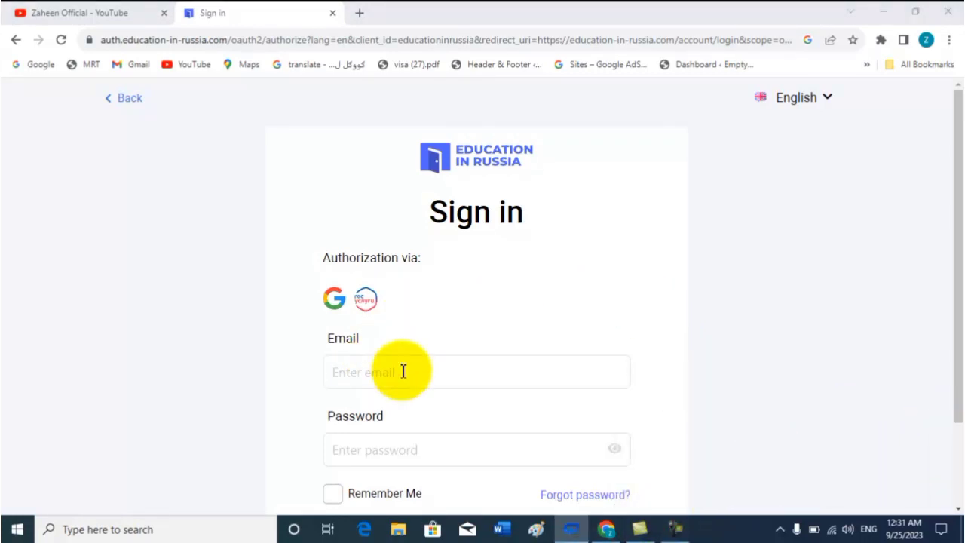
click(439, 372)
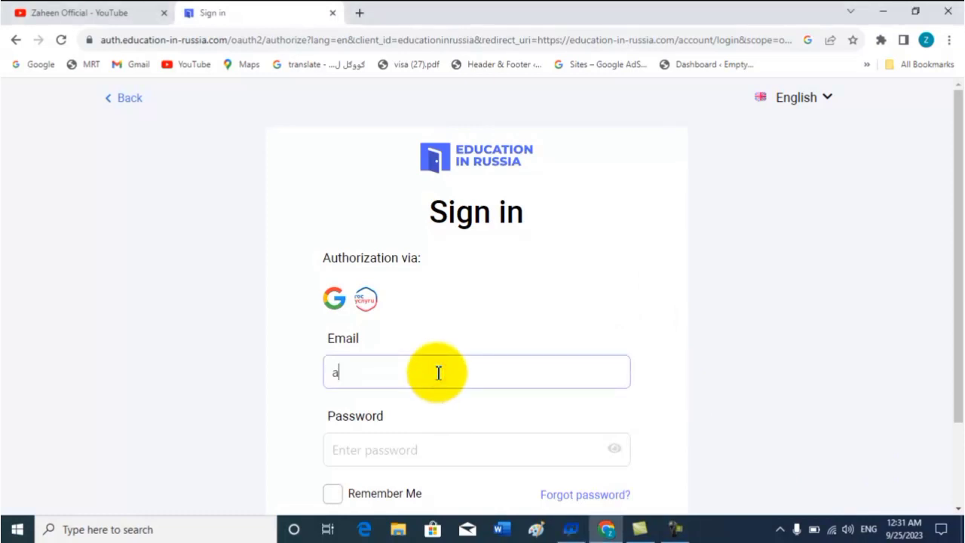
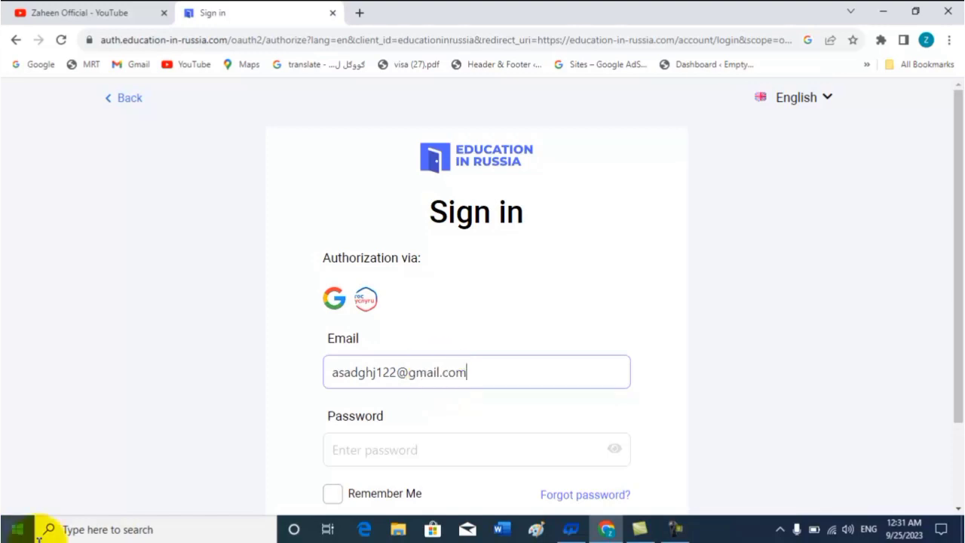
scroll(398, 430, down, 2)
click(360, 335)
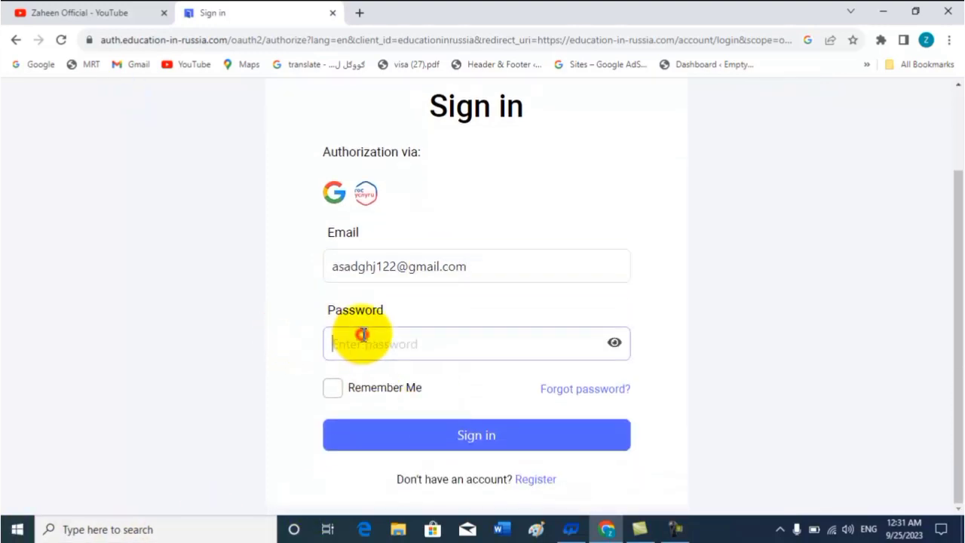
text(a)
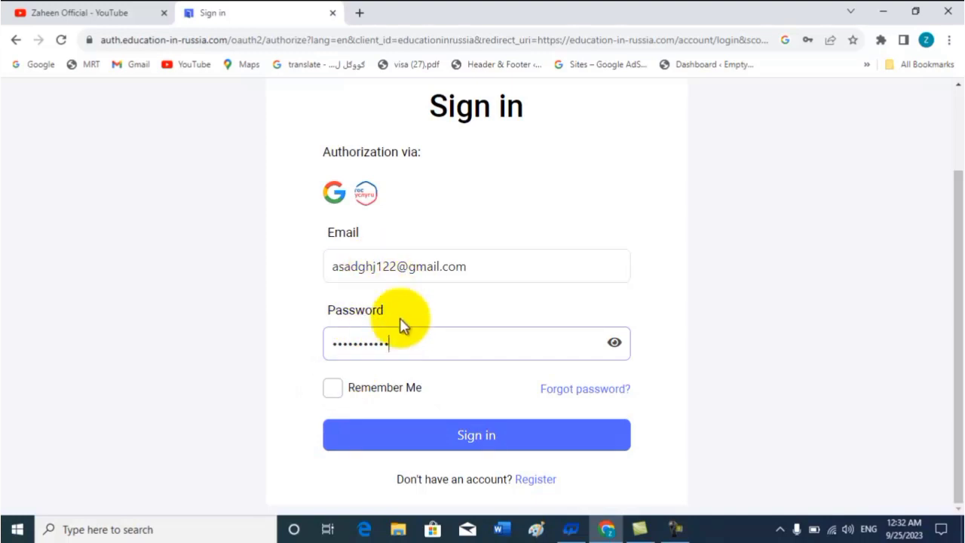
Sign in, look over the My Applications listings, and start a new study application.
click(438, 435)
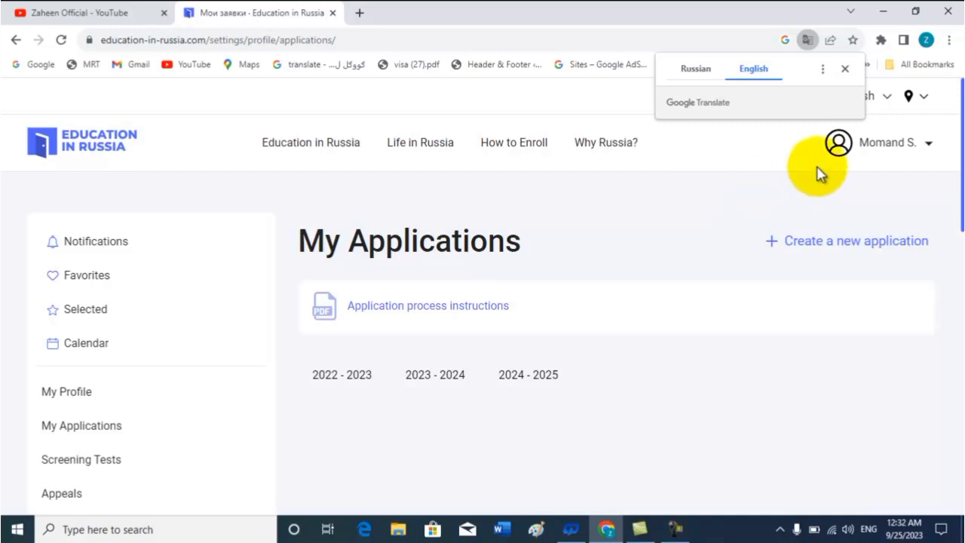
scroll(622, 253, down, 1)
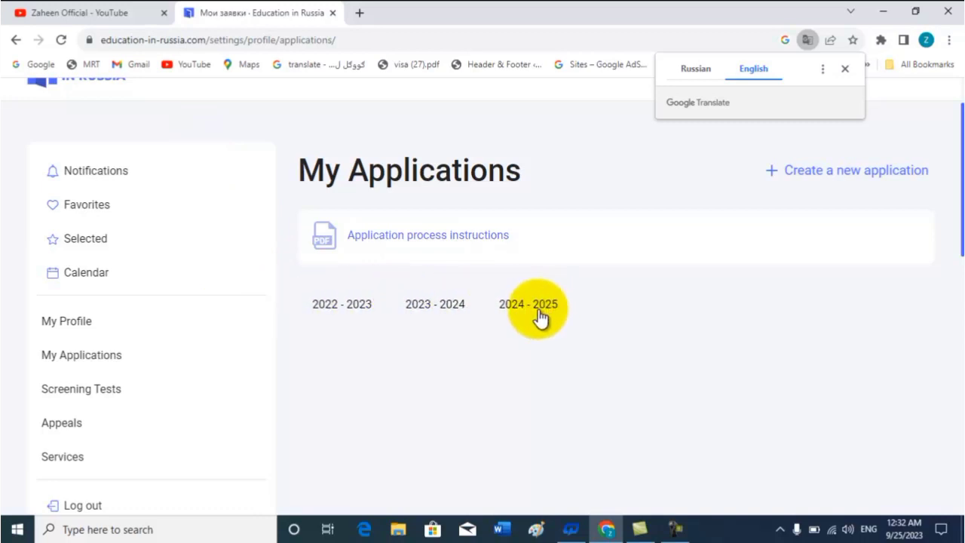
scroll(540, 300, up, 1)
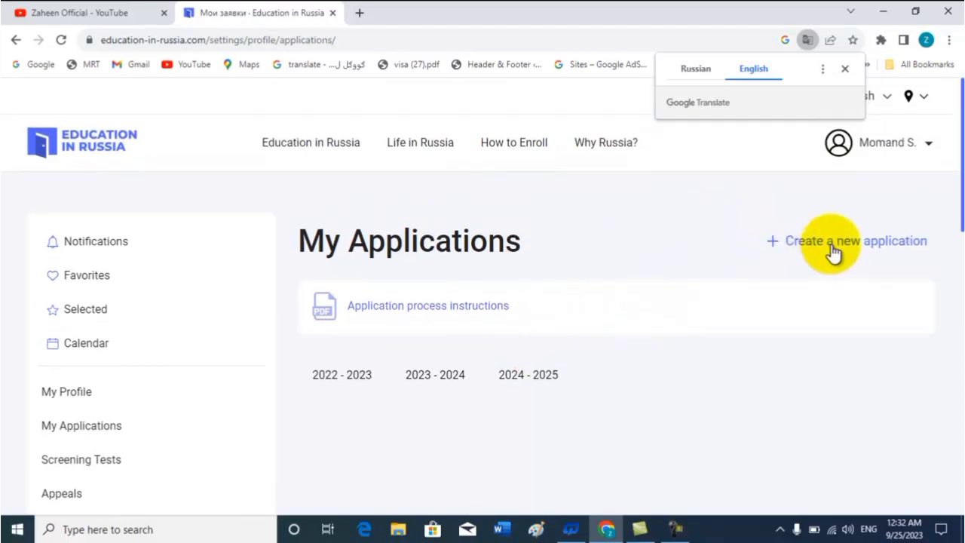
scroll(425, 291, down, 1)
scroll(474, 383, down, 4)
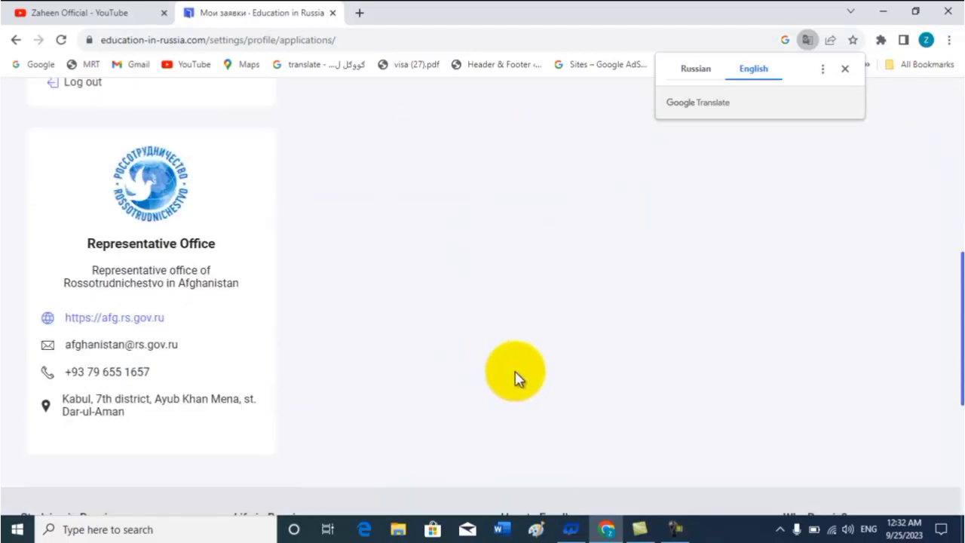
scroll(516, 377, up, 5)
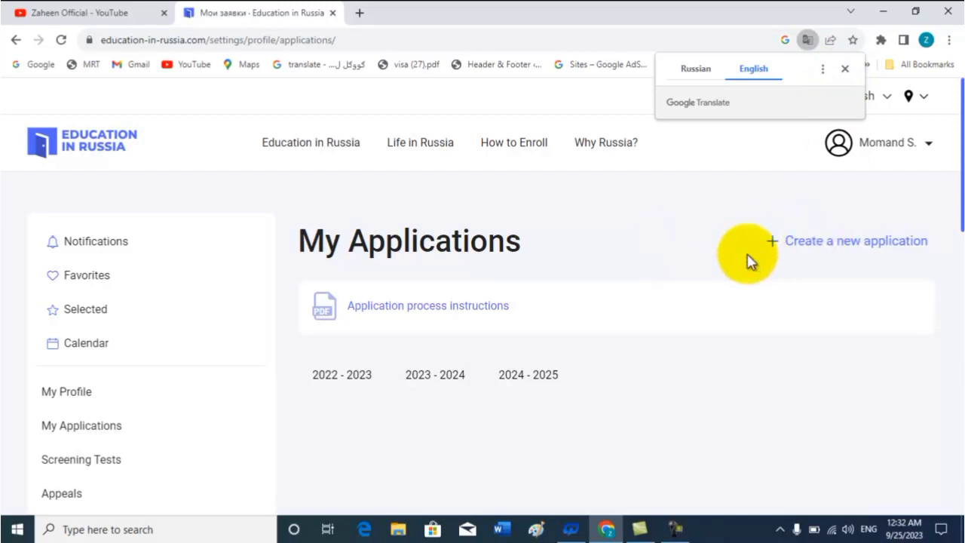
click(805, 248)
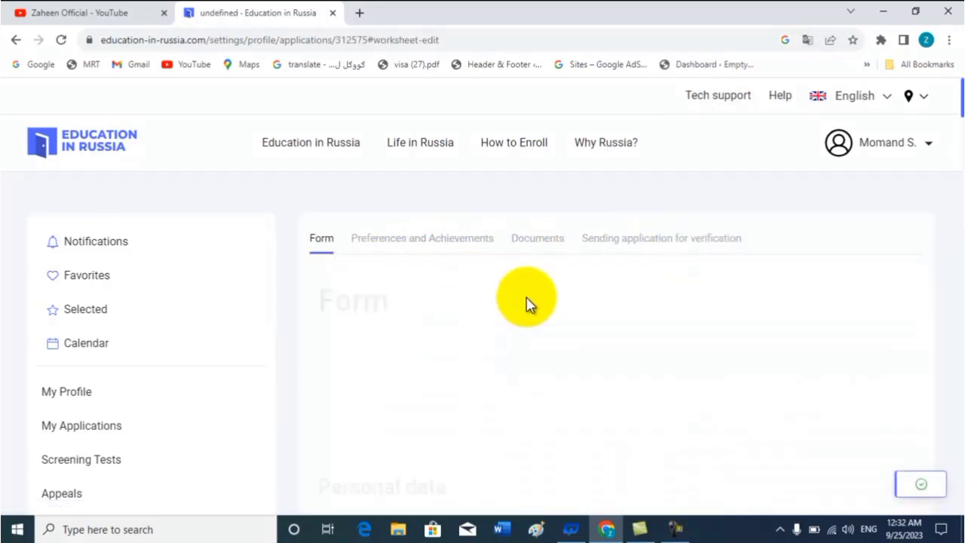
scroll(467, 313, down, 1)
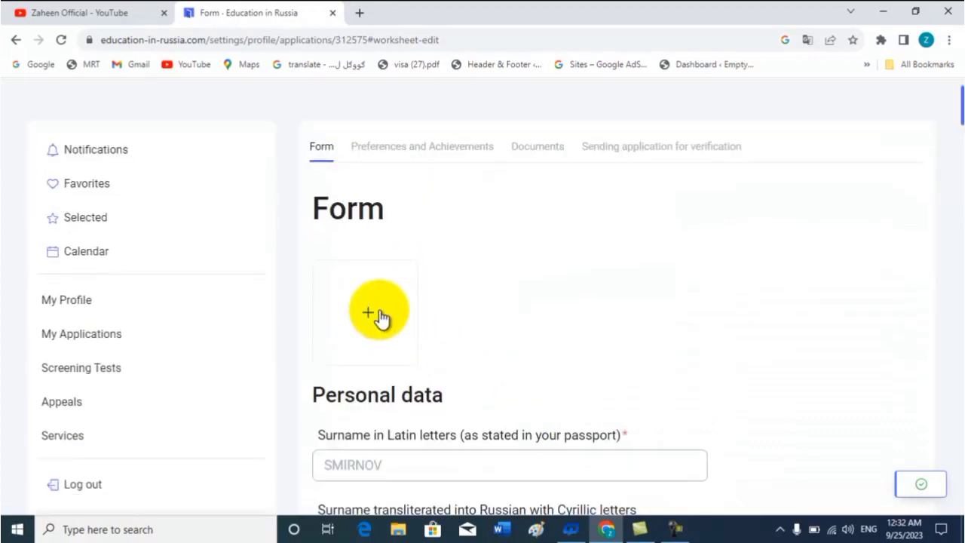
scroll(379, 317, down, 1)
click(377, 259)
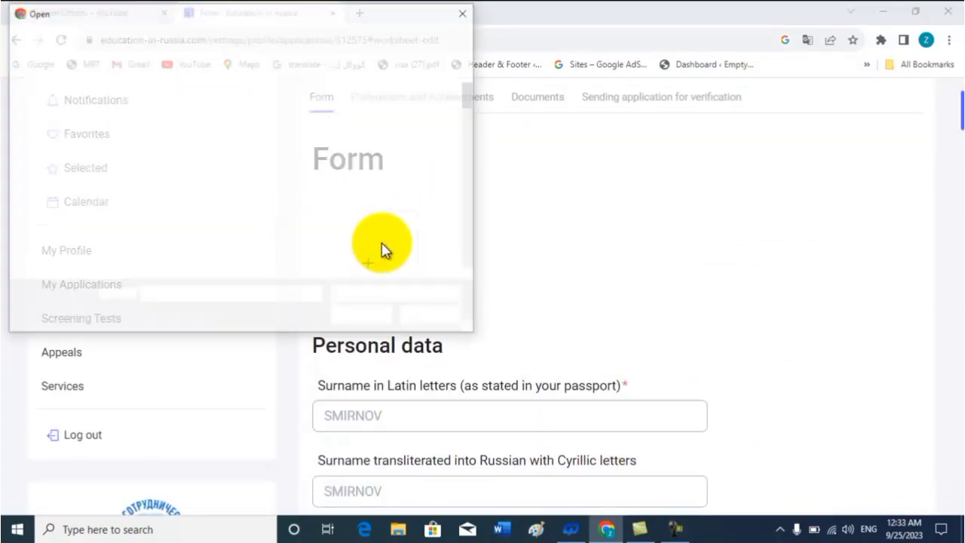
scroll(379, 193, down, 1)
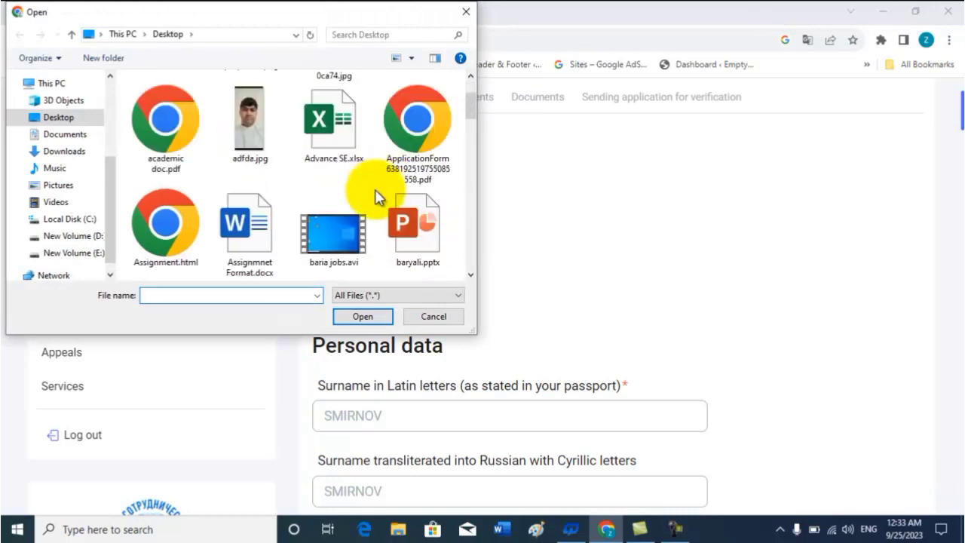
scroll(339, 211, down, 2)
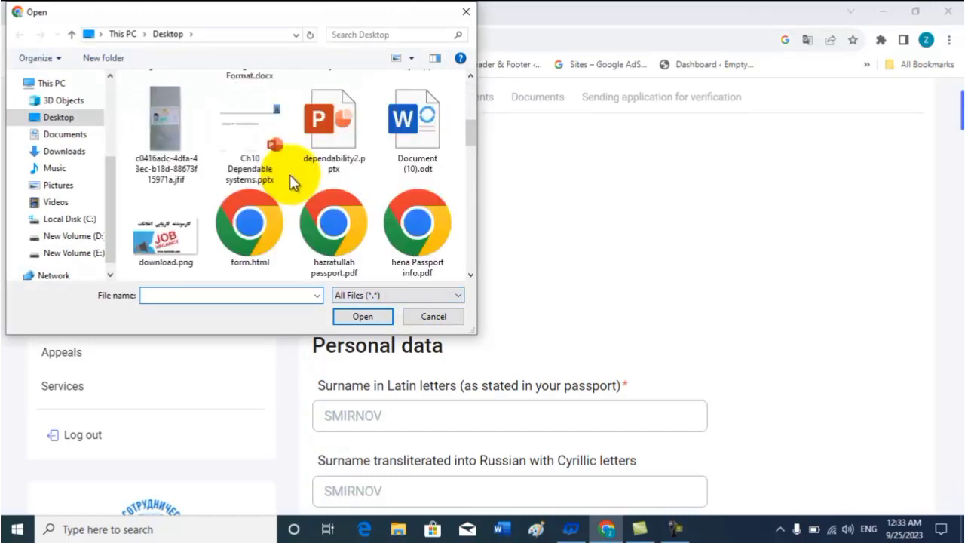
scroll(316, 188, down, 4)
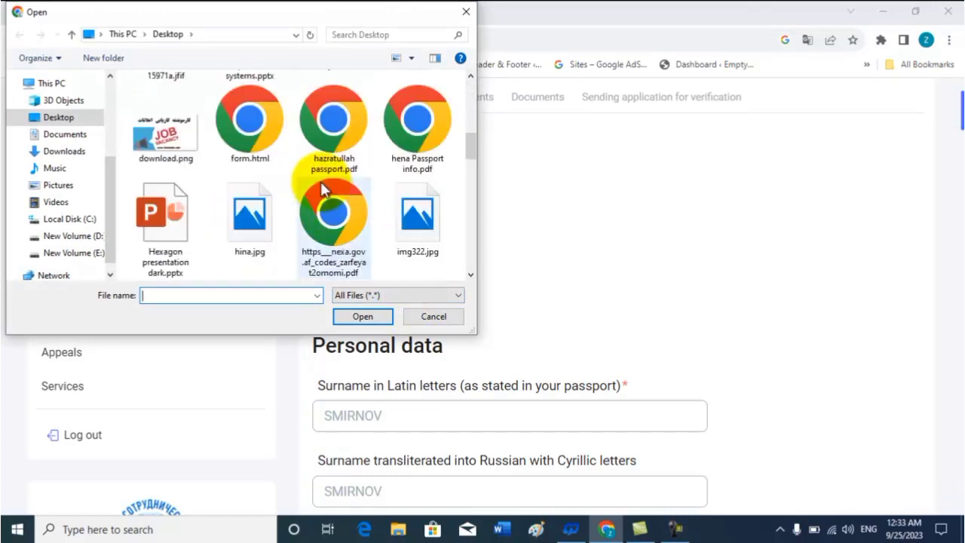
scroll(304, 234, down, 6)
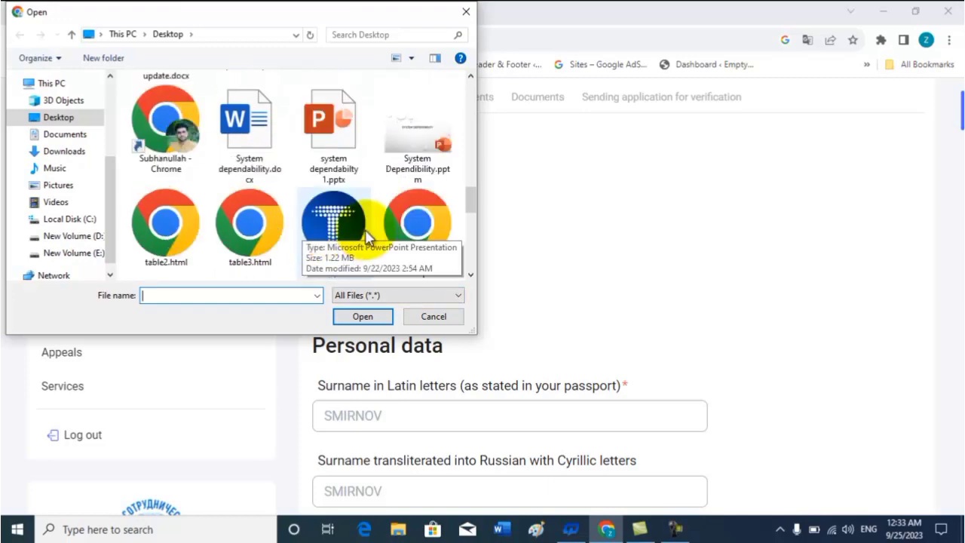
scroll(294, 248, down, 2)
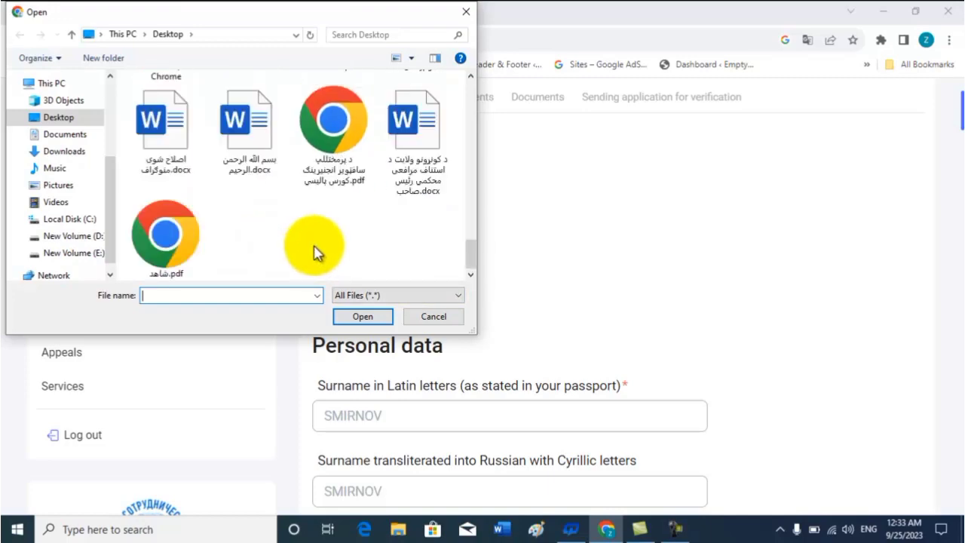
click(435, 317)
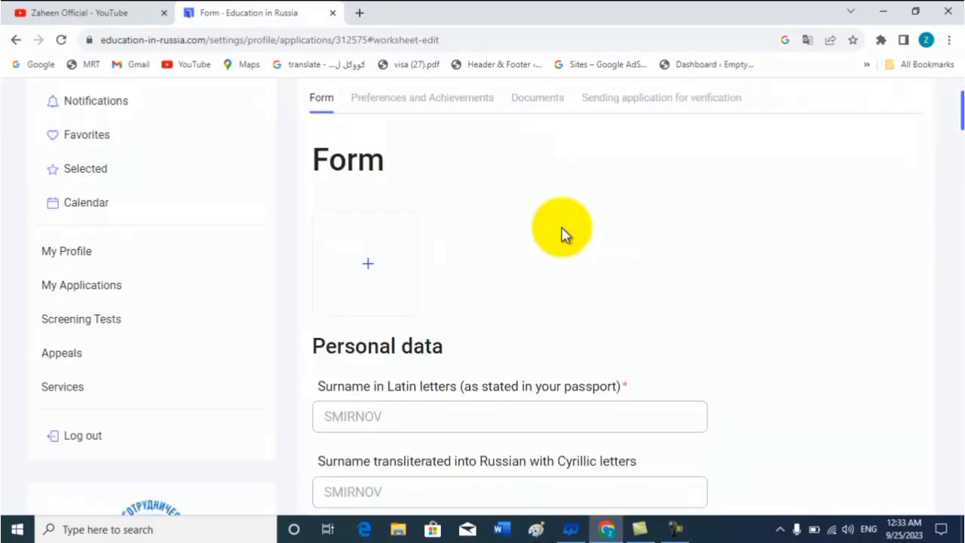
scroll(564, 231, down, 1)
click(374, 205)
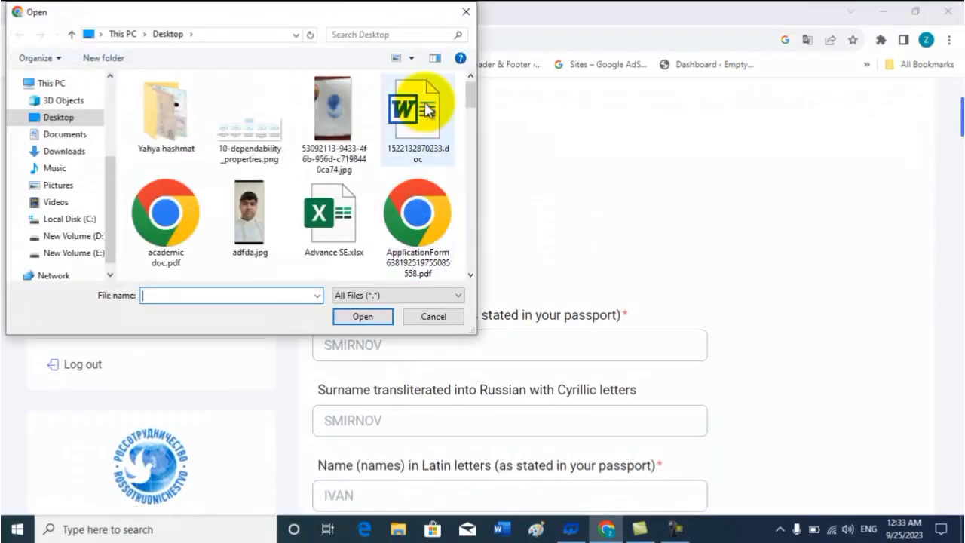
click(465, 15)
scroll(524, 241, down, 1)
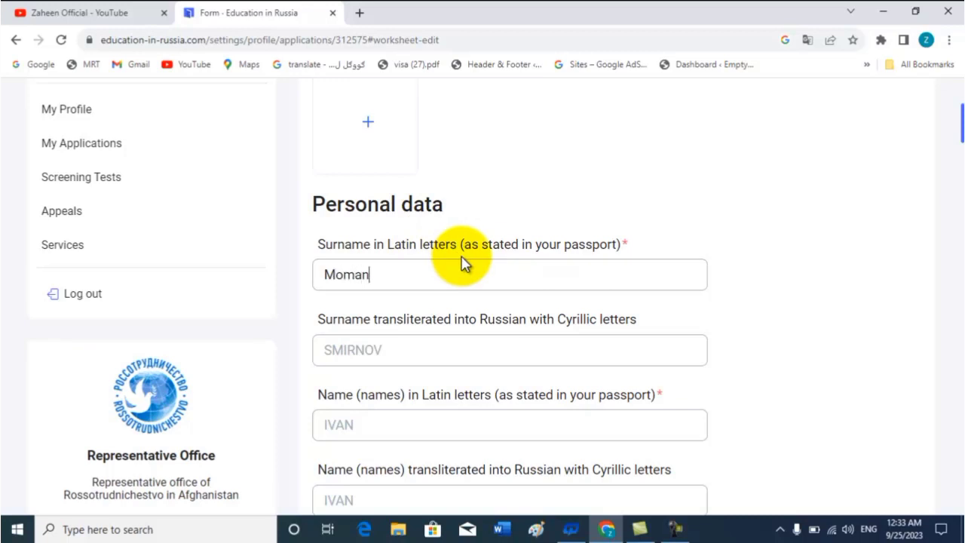
Fill in the Latin first name and the place of birth on the application form.
scroll(443, 340, down, 1)
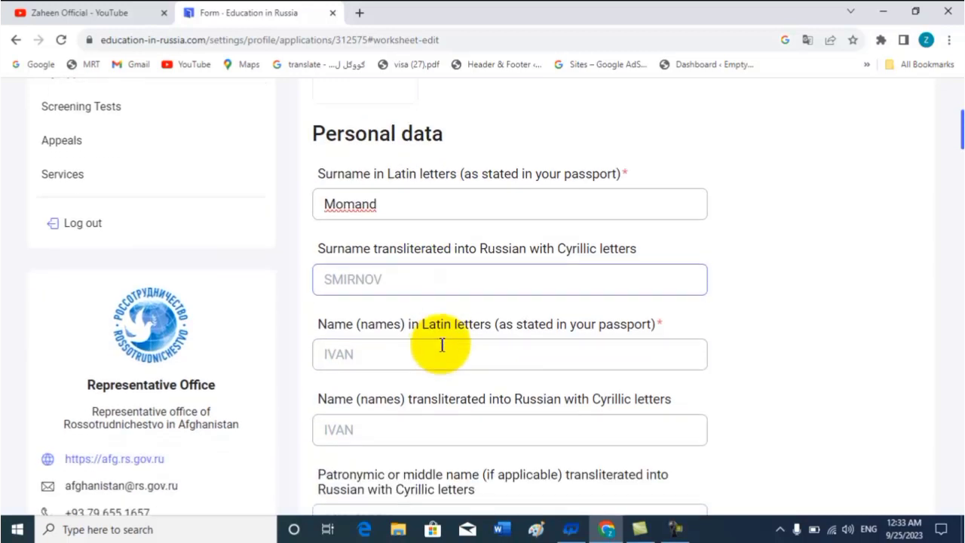
click(460, 360)
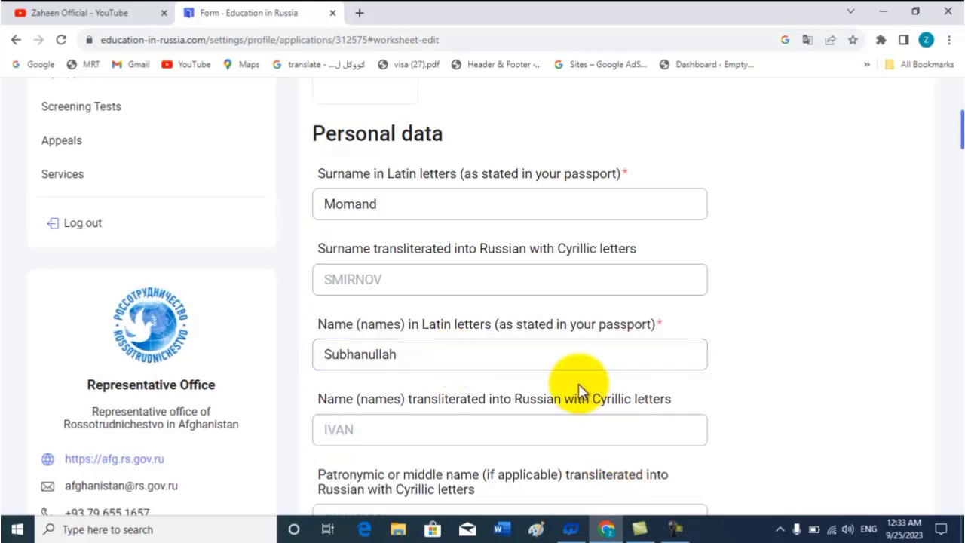
scroll(578, 392, down, 3)
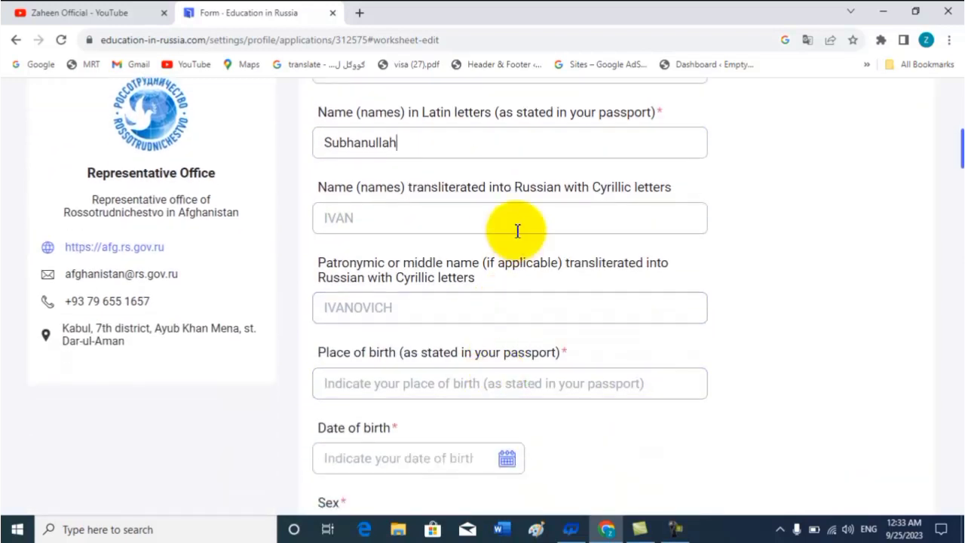
scroll(565, 329, down, 1)
click(537, 327)
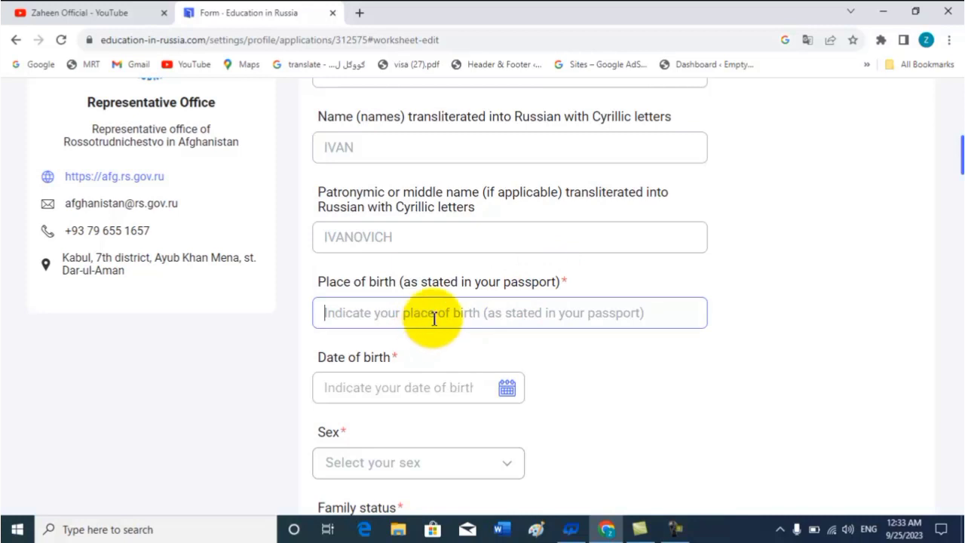
click(463, 297)
click(414, 318)
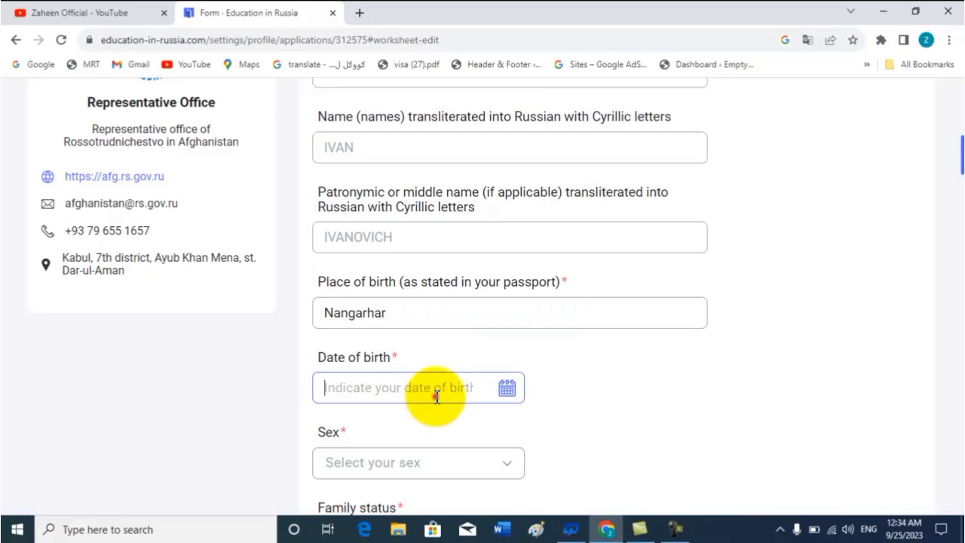
click(508, 391)
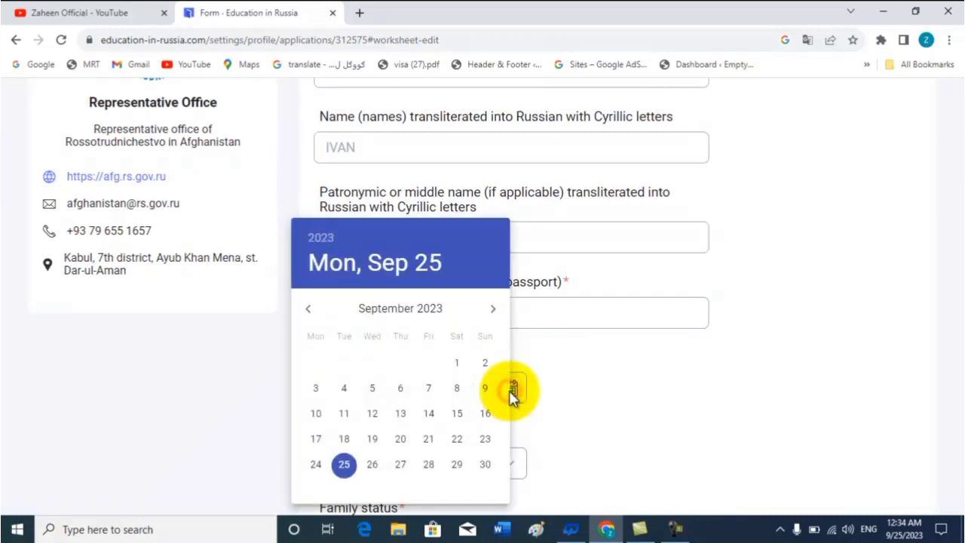
click(320, 240)
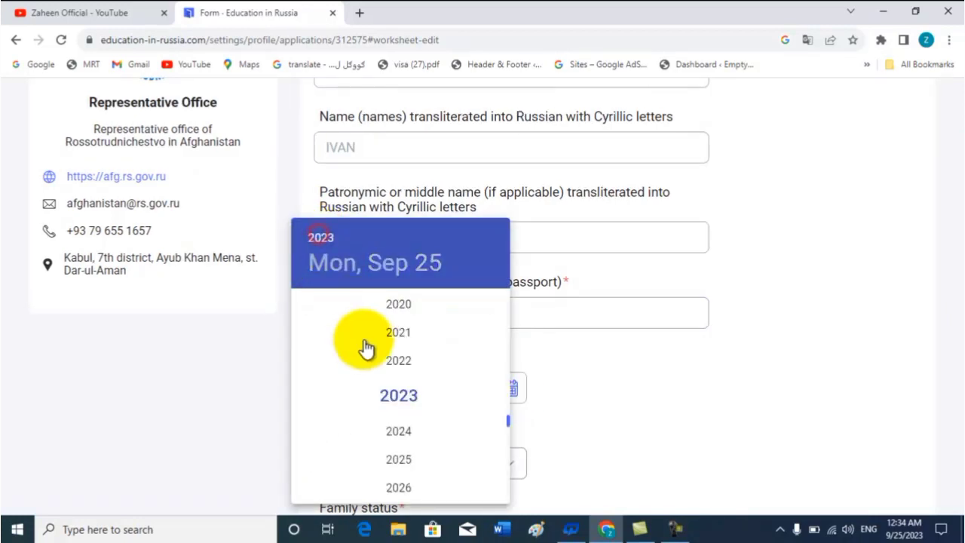
scroll(401, 340, up, 5)
scroll(401, 346, up, 1)
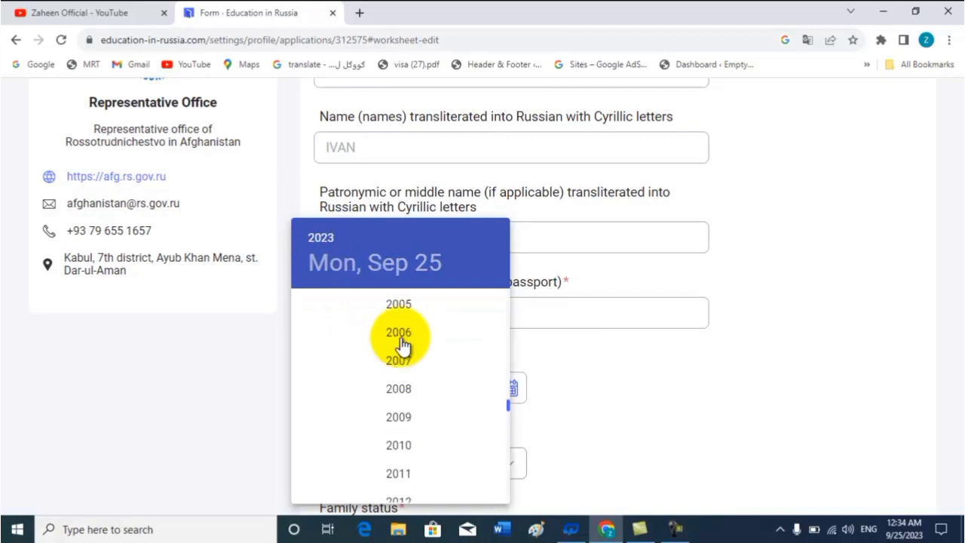
scroll(405, 341, up, 2)
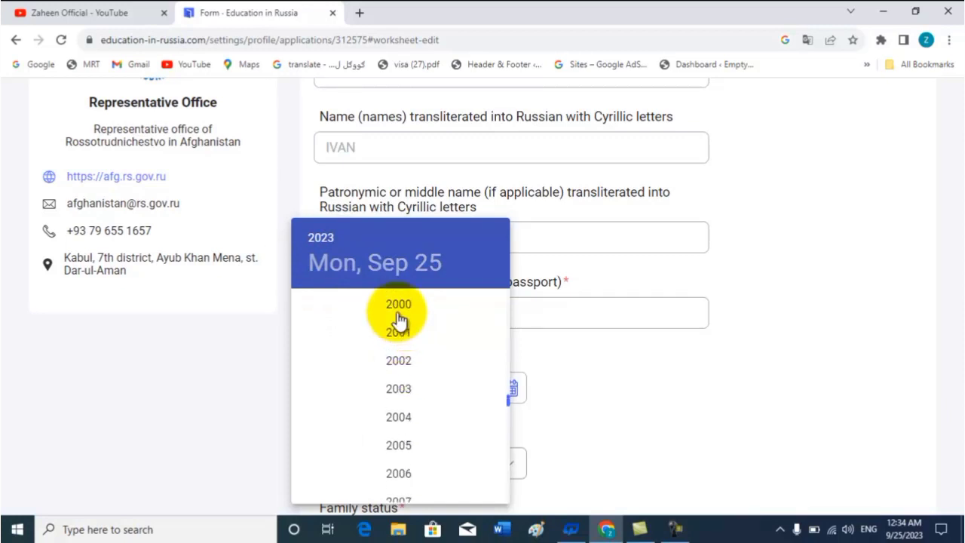
scroll(401, 324, up, 1)
click(400, 348)
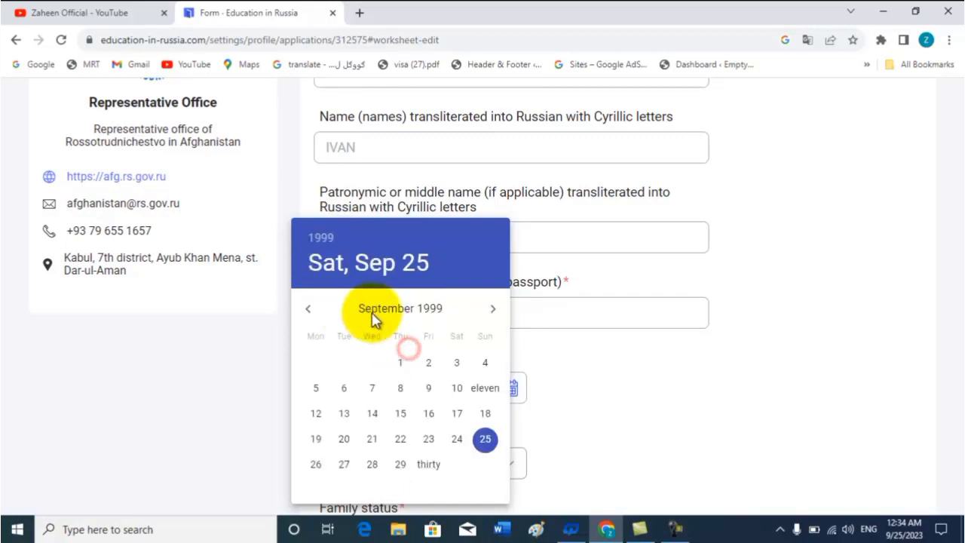
click(305, 310)
click(306, 310)
click(306, 309)
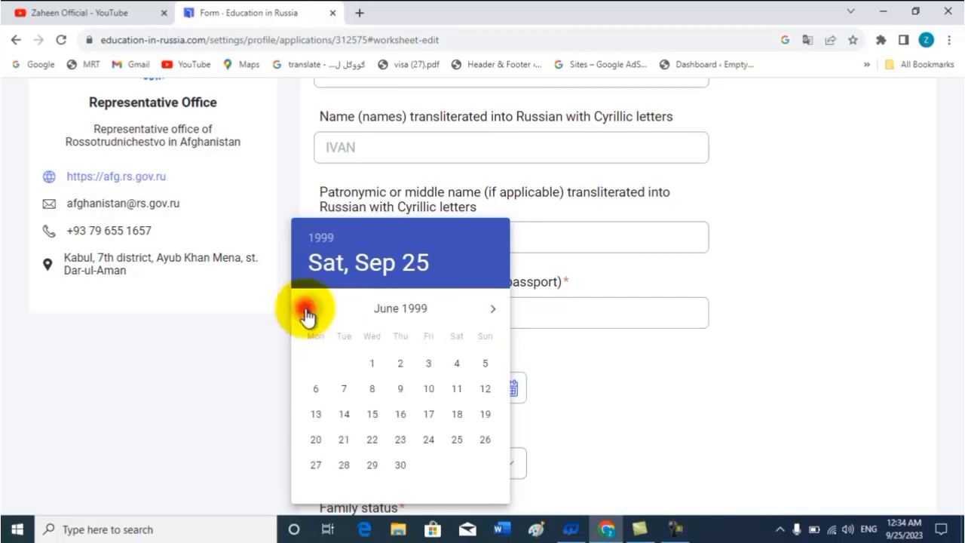
click(306, 309)
click(306, 309)
click(307, 309)
click(307, 309)
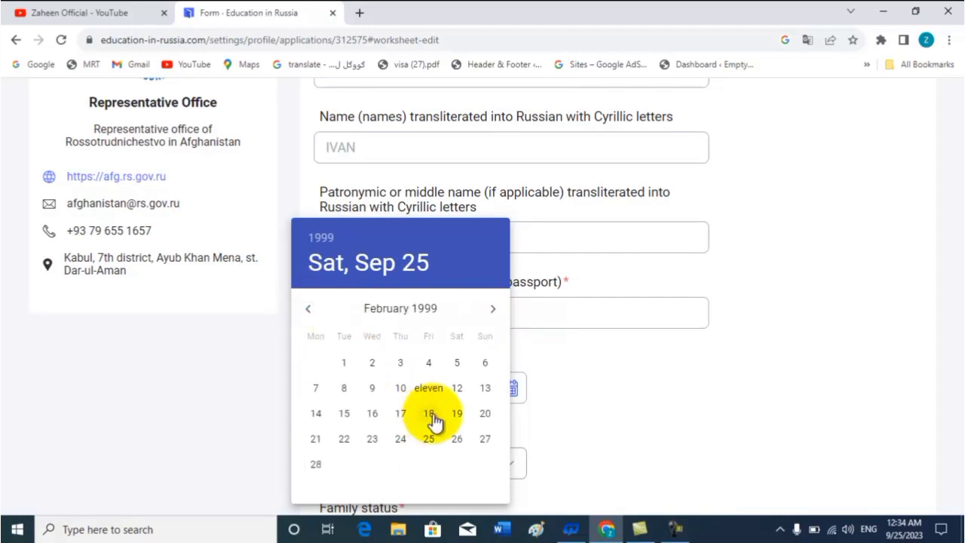
click(376, 414)
Set sex to Male and family status to Single.
scroll(507, 351, down, 1)
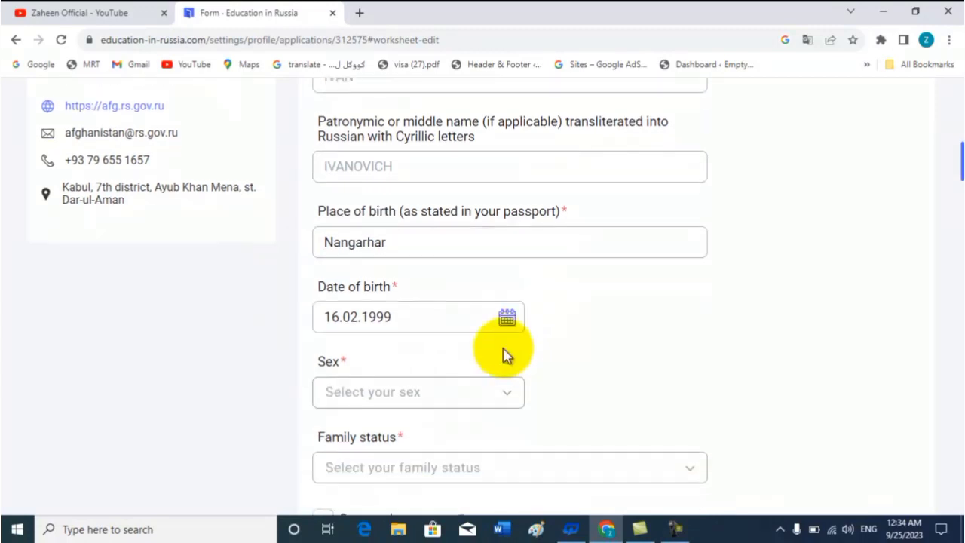
click(359, 398)
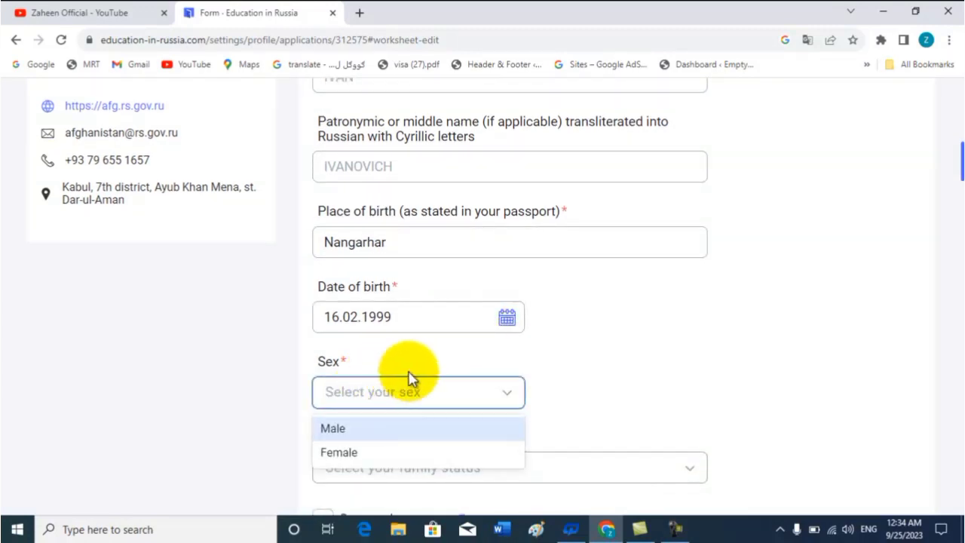
click(346, 434)
scroll(459, 355, down, 1)
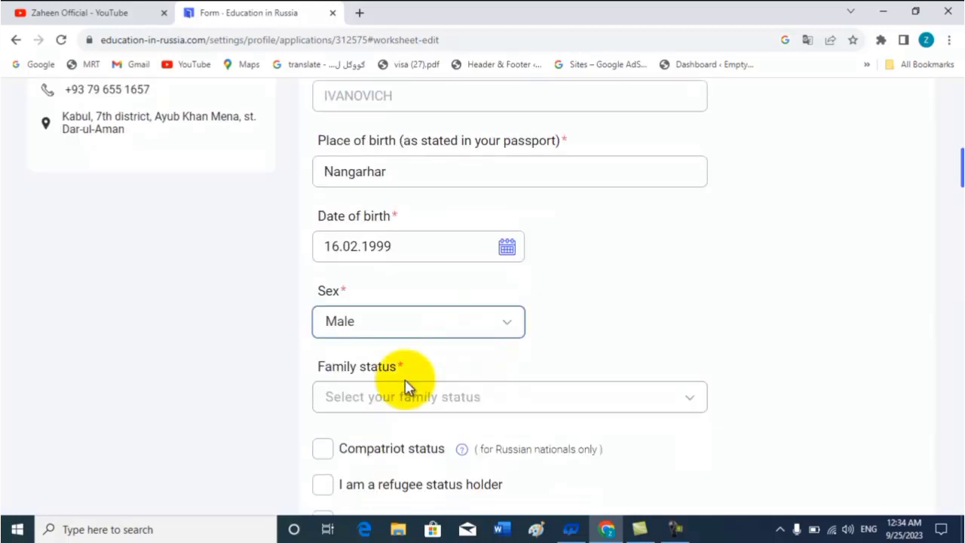
click(357, 400)
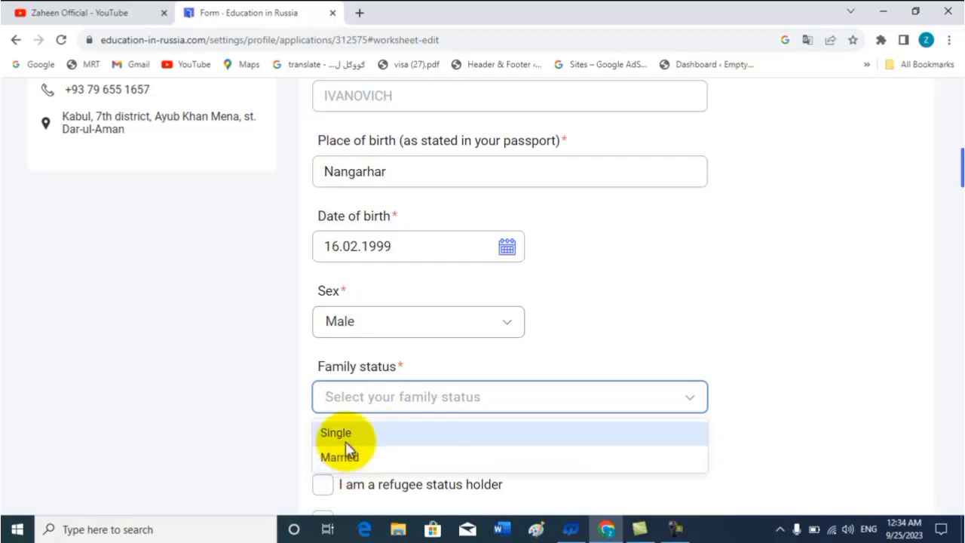
click(340, 436)
scroll(407, 362, down, 2)
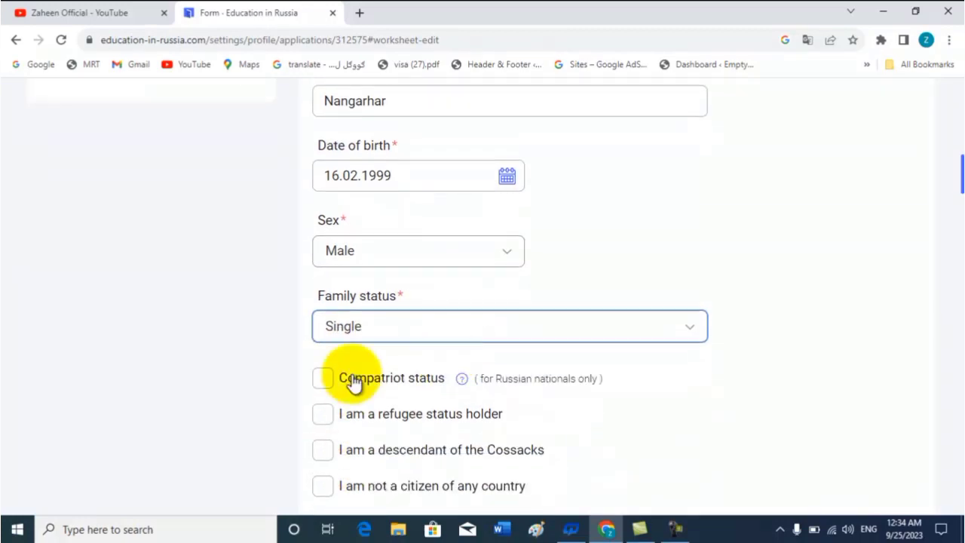
scroll(466, 321, down, 1)
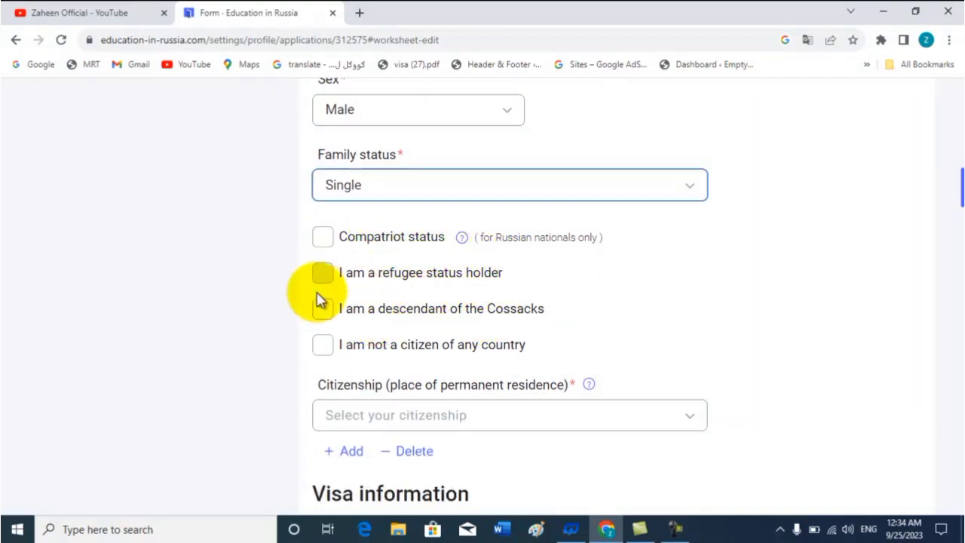
Set the candidate's citizenship to Afghanistan.
scroll(438, 340, down, 1)
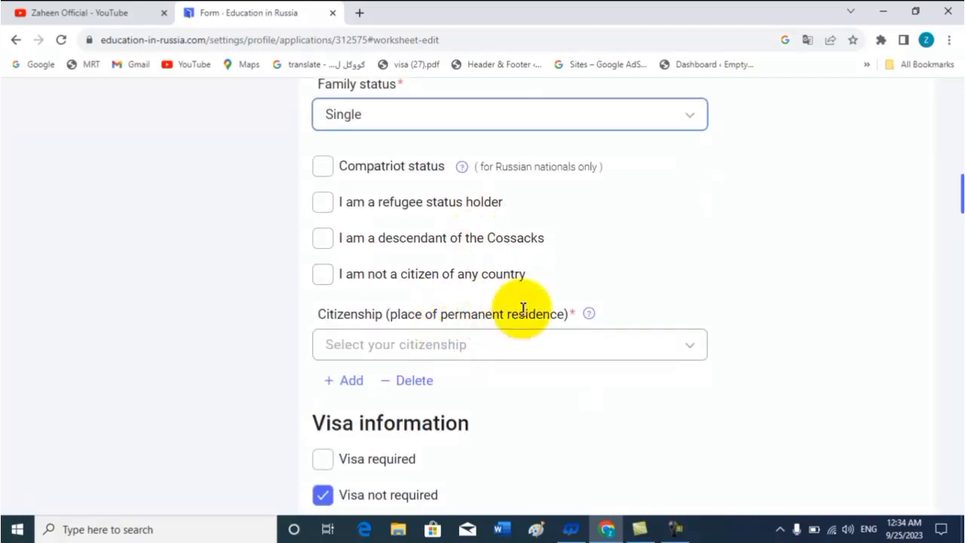
click(491, 347)
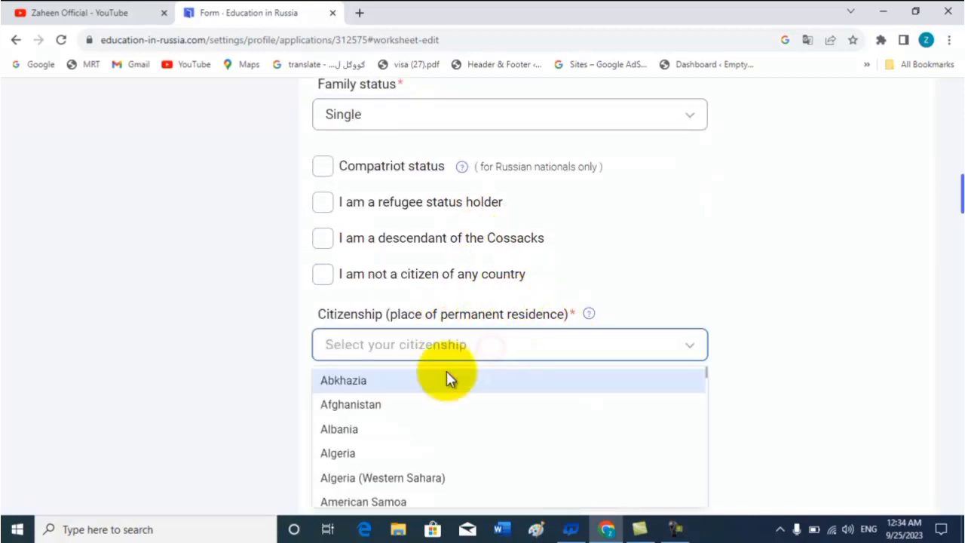
click(377, 405)
scroll(564, 298, down, 1)
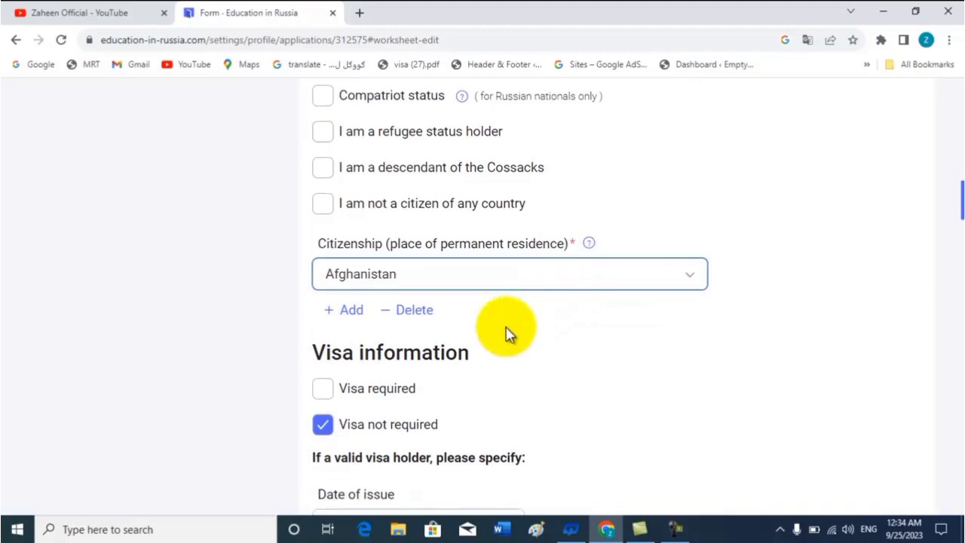
scroll(507, 334, down, 2)
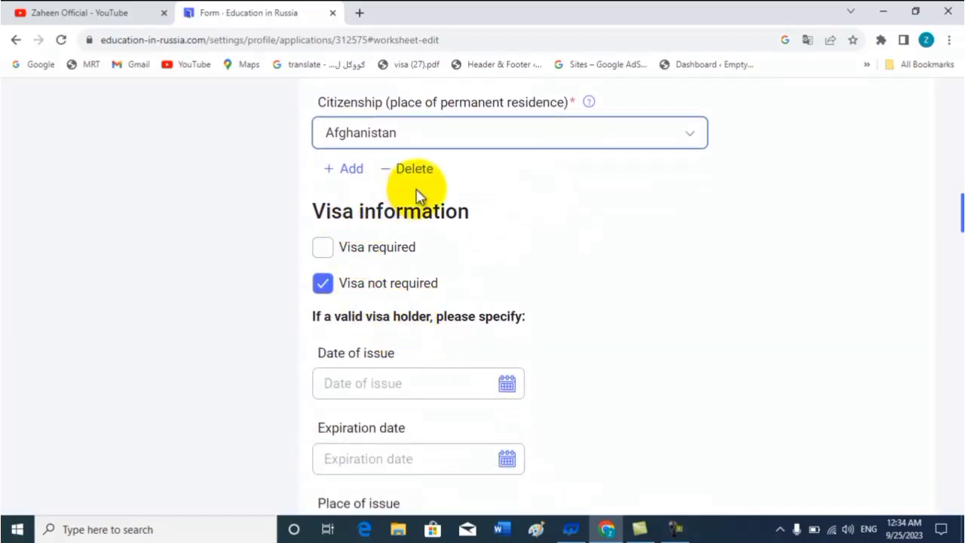
Tick Visa required and choose Afghanistan as the country of visa issue.
click(323, 255)
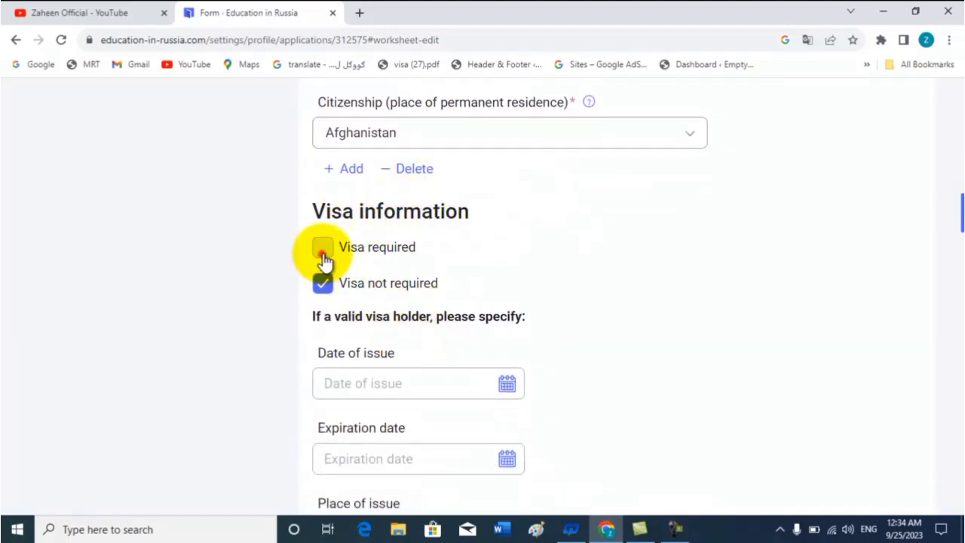
scroll(467, 273, down, 1)
click(401, 294)
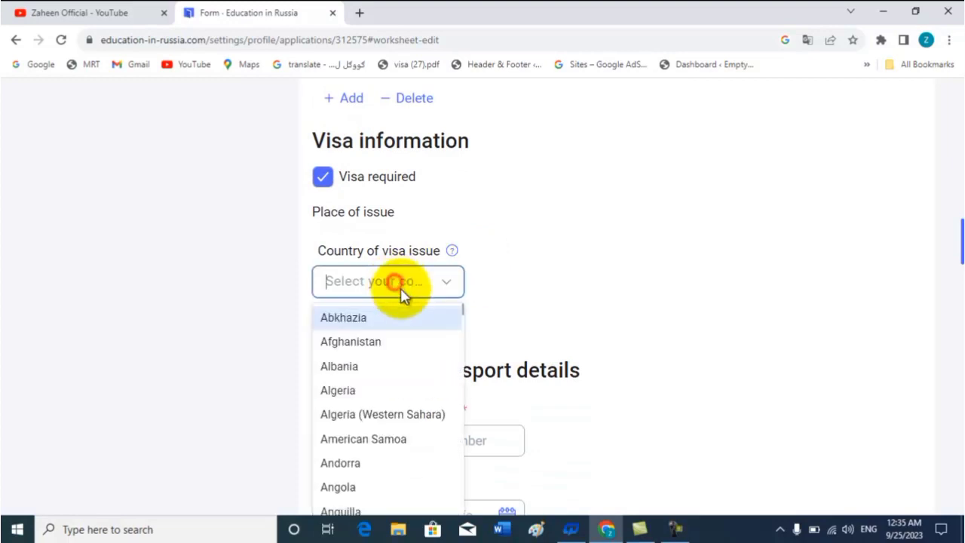
click(371, 341)
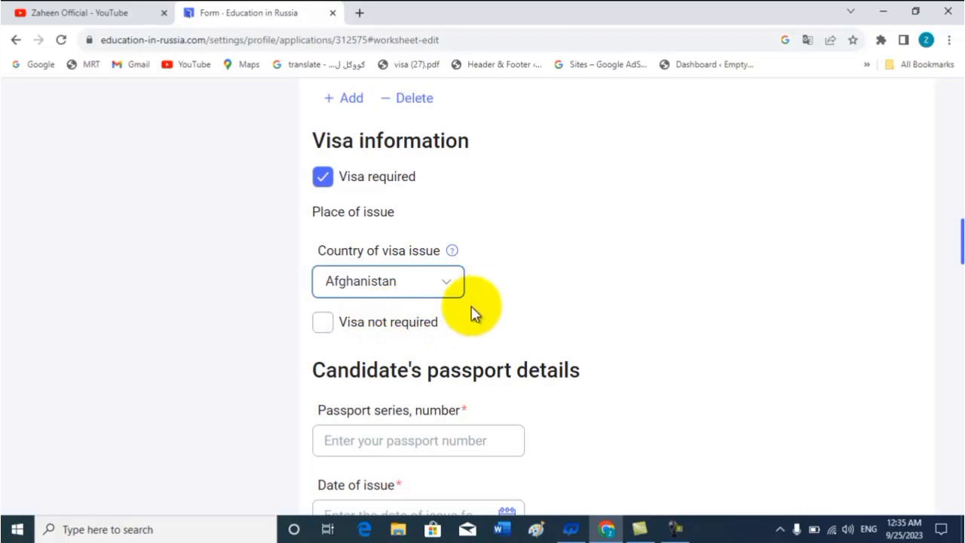
scroll(441, 326, down, 1)
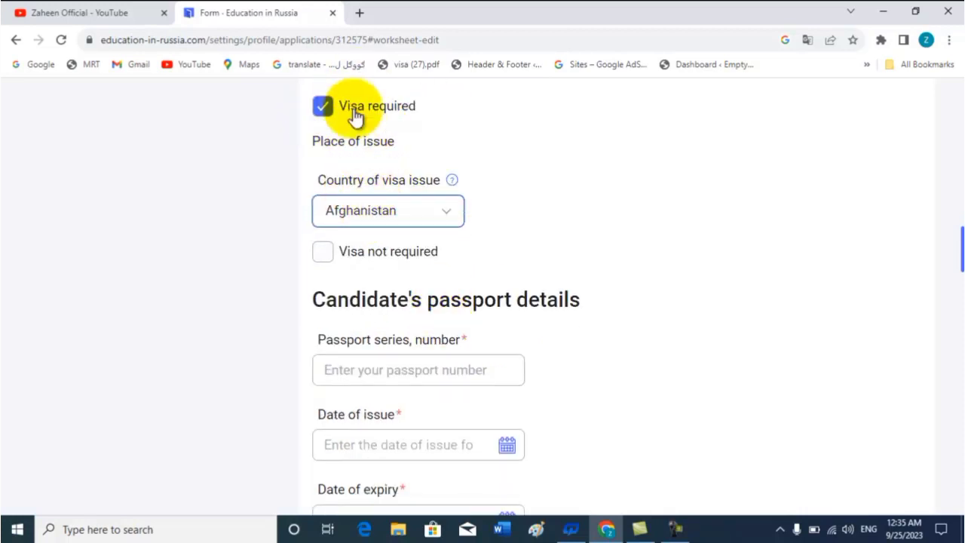
Set the passport date of issue to 07.09.2022 with the calendar picker.
scroll(468, 309, down, 1)
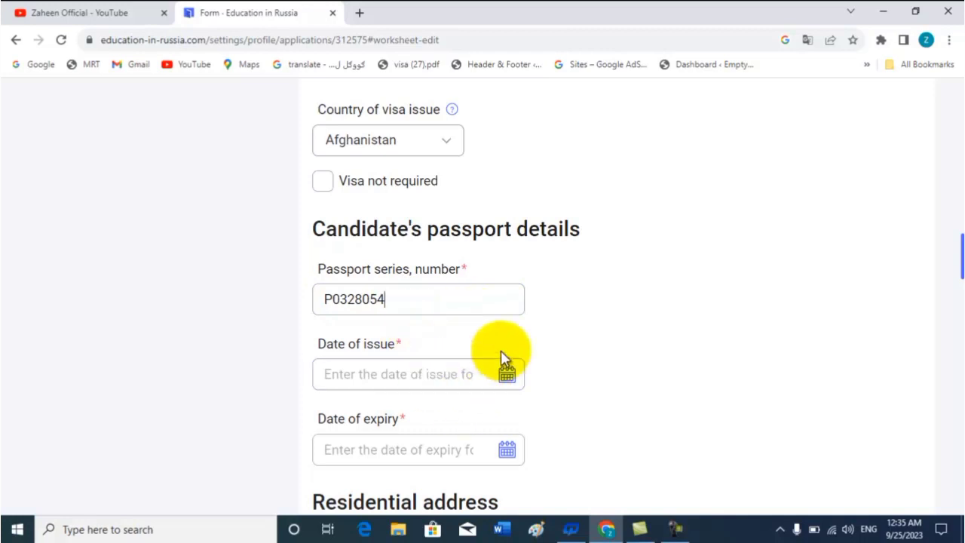
scroll(506, 359, down, 1)
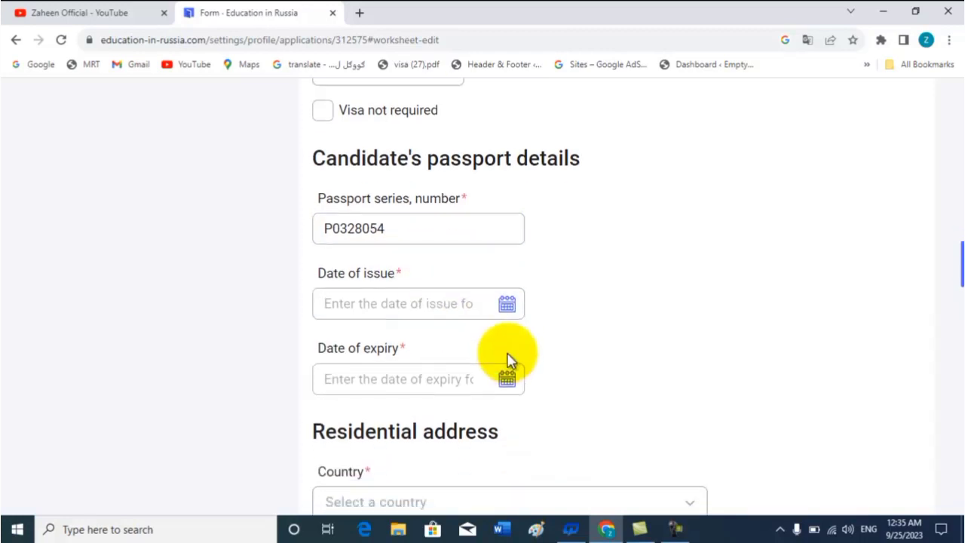
click(515, 315)
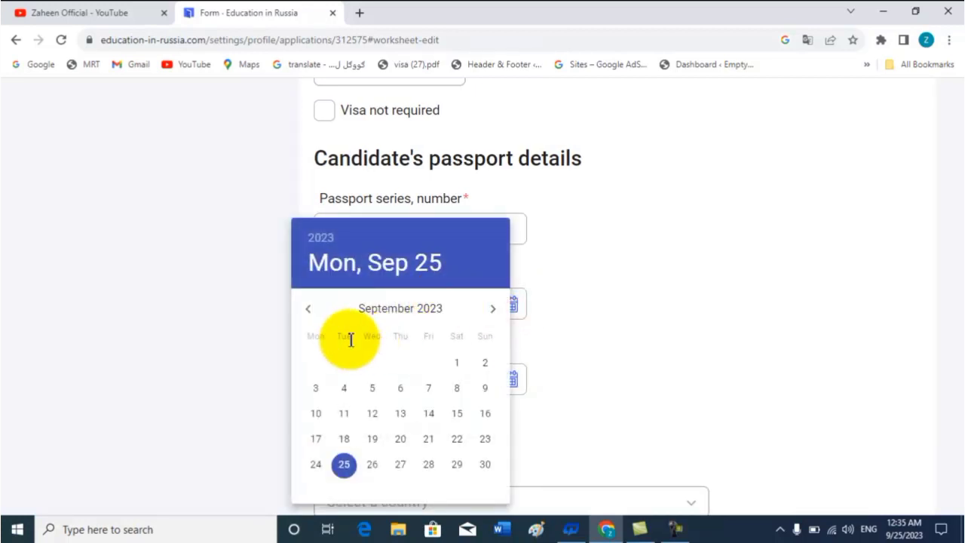
click(305, 309)
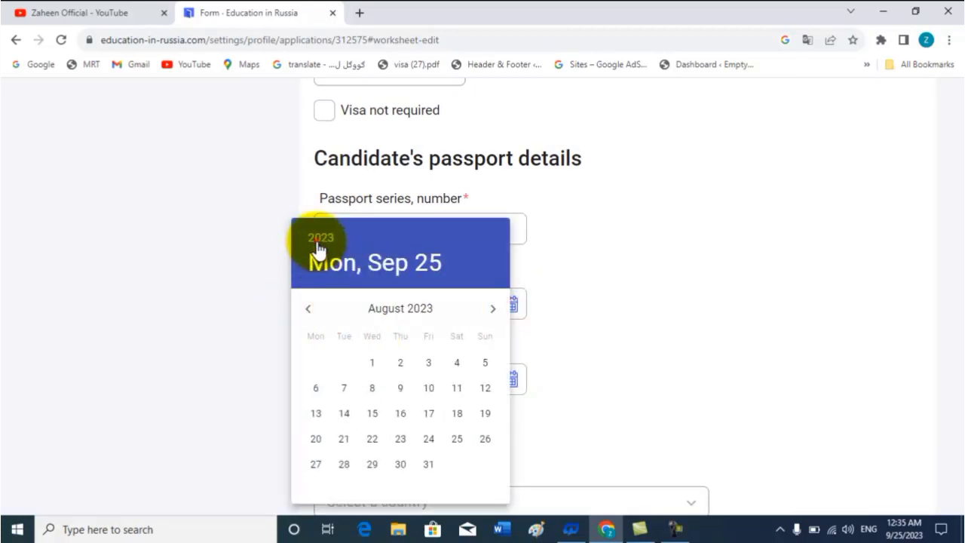
click(319, 238)
click(400, 362)
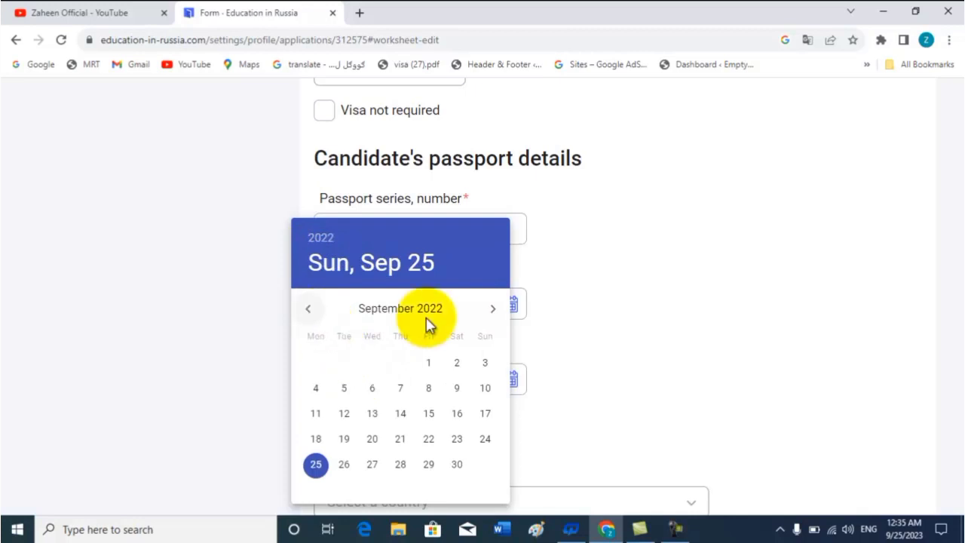
click(395, 400)
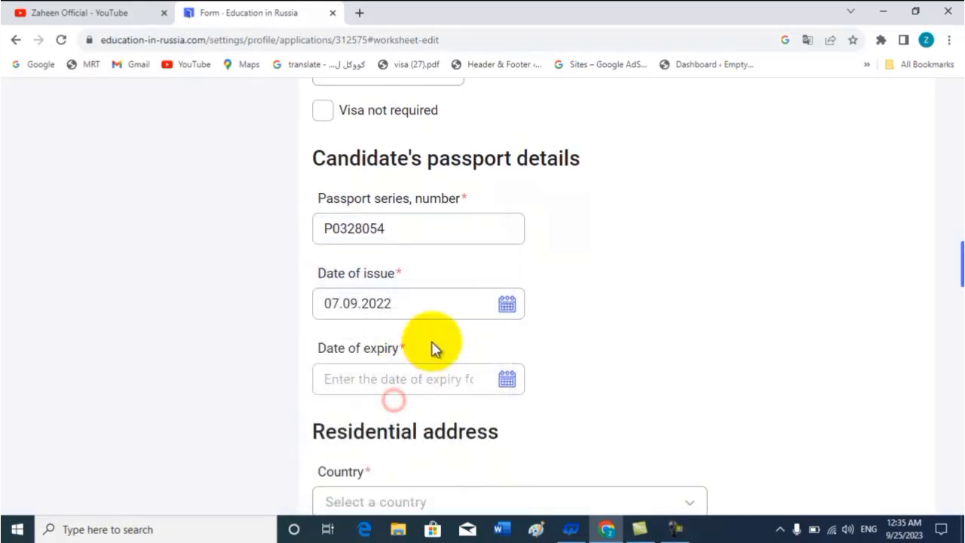
Set the passport date of expiry to 17.09.2026.
click(502, 380)
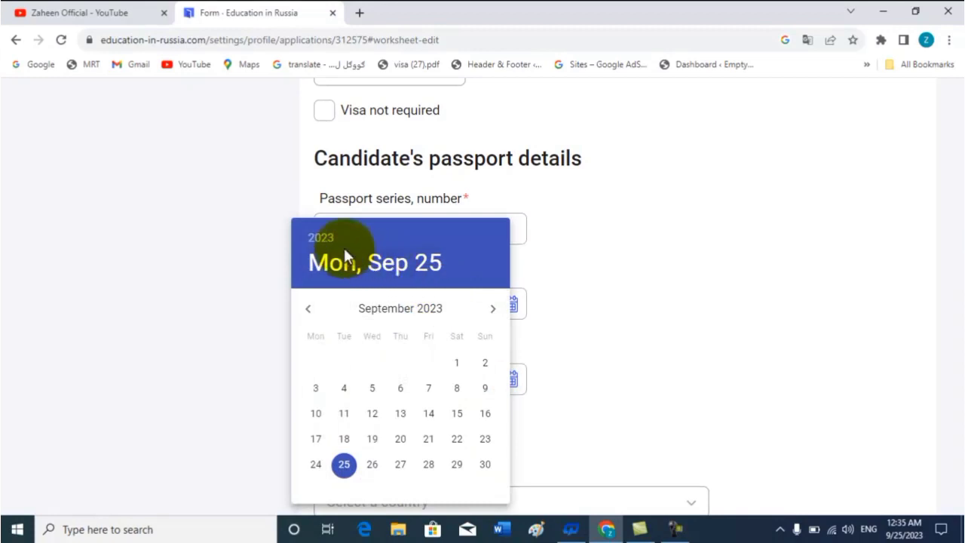
click(321, 239)
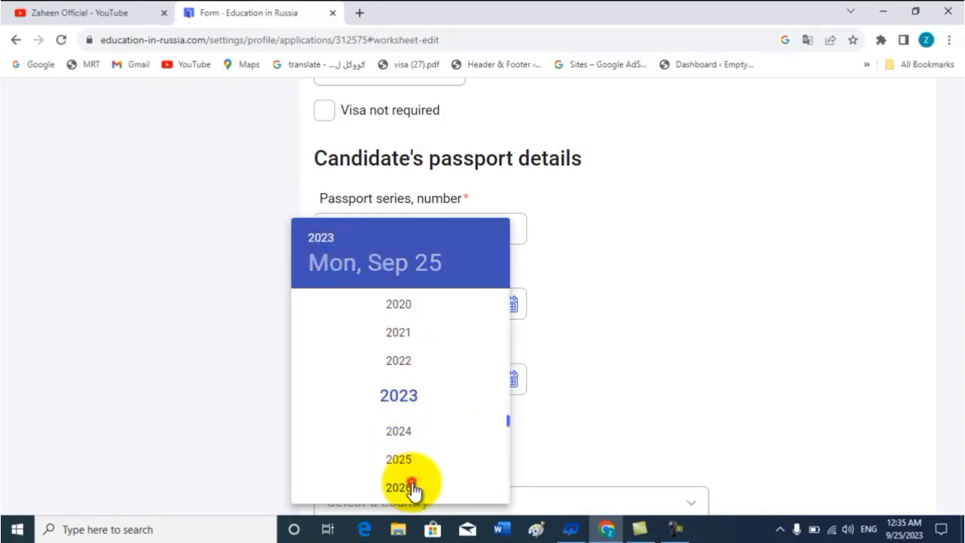
click(412, 486)
click(425, 416)
scroll(498, 386, down, 1)
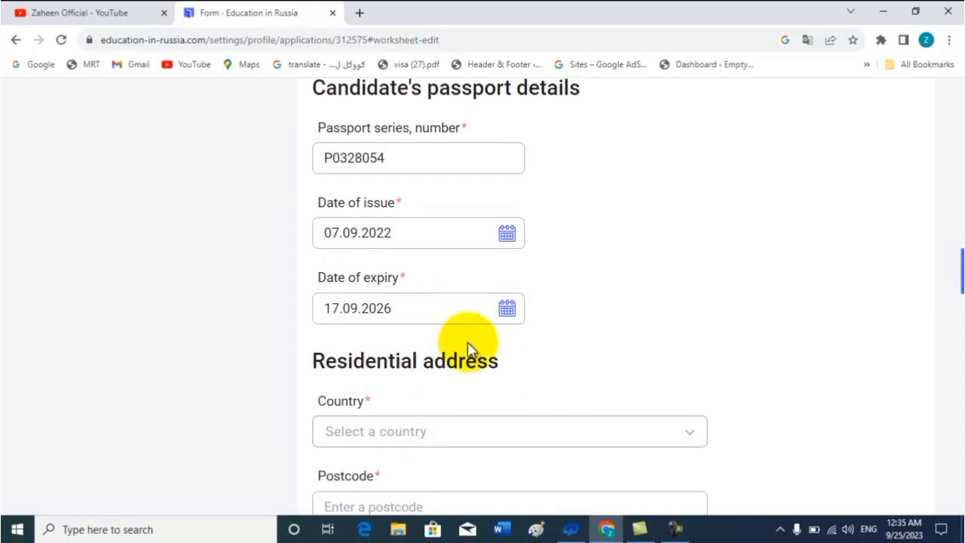
scroll(464, 355, down, 1)
Choose Afghanistan as the residential country and enter postcode 26.
click(358, 360)
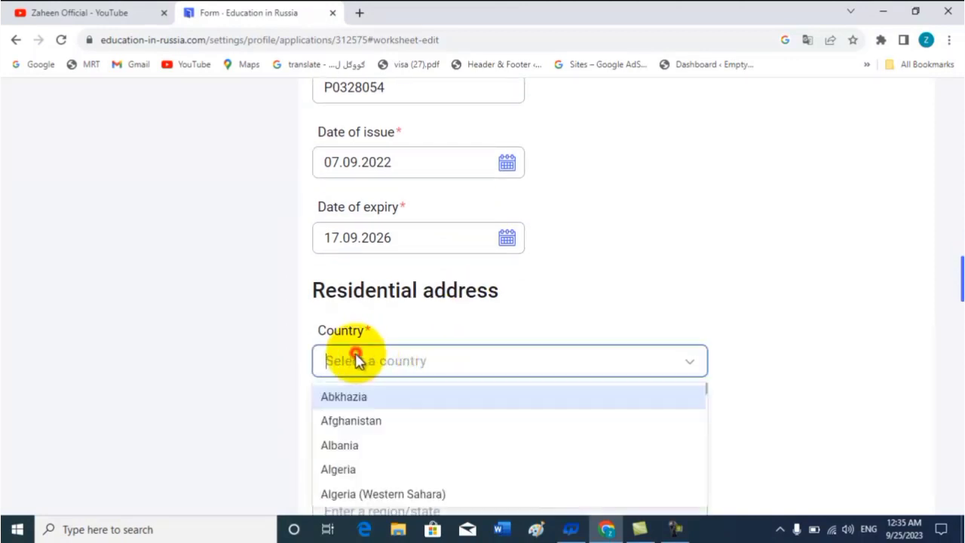
click(357, 421)
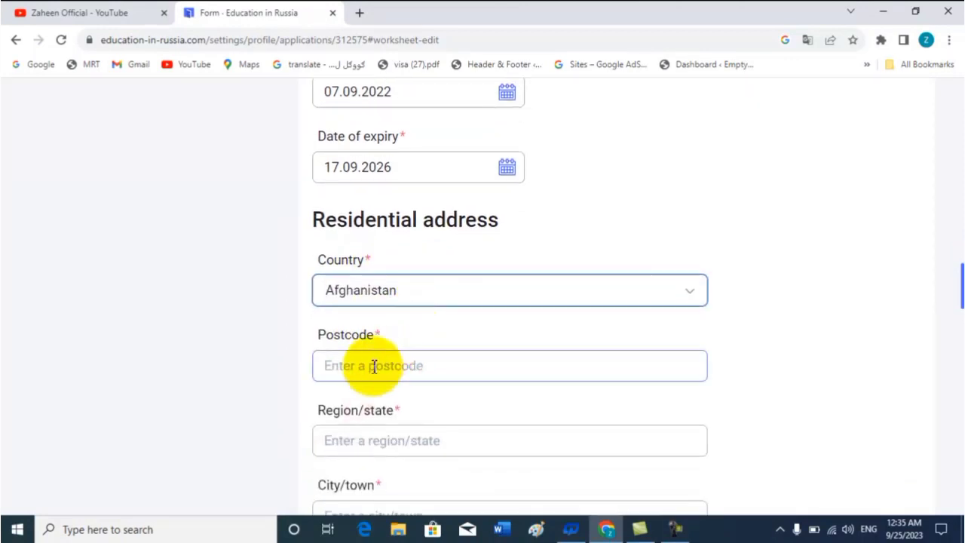
click(363, 371)
text(2601)
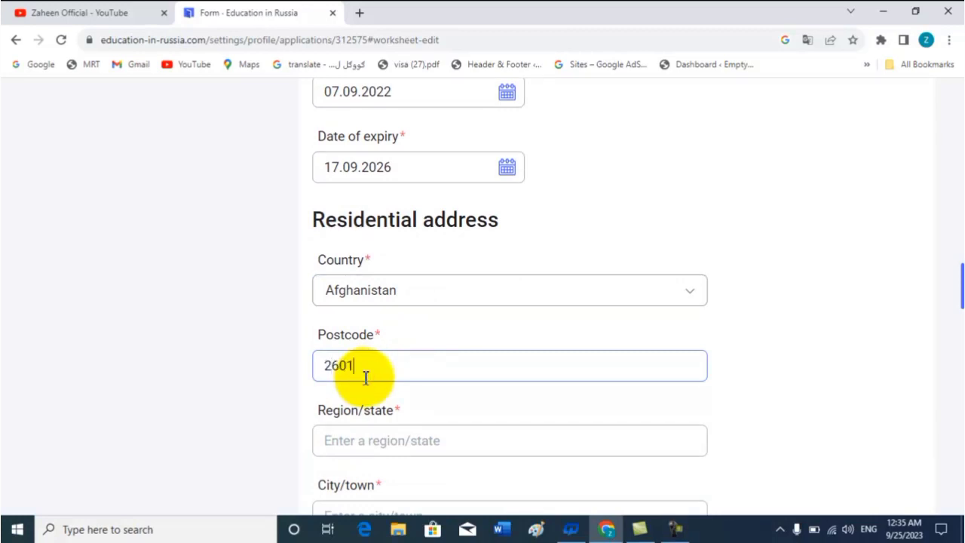
scroll(419, 400, down, 1)
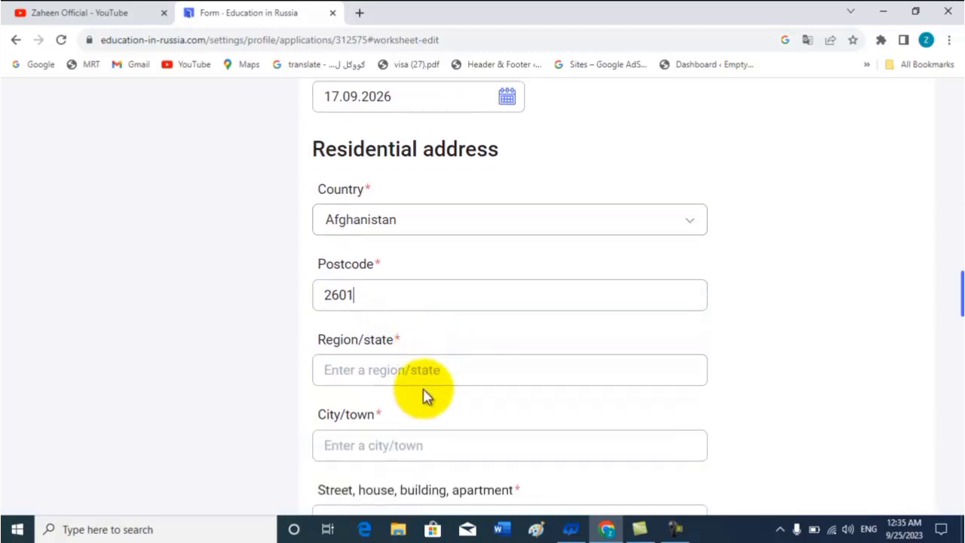
click(357, 362)
click(348, 293)
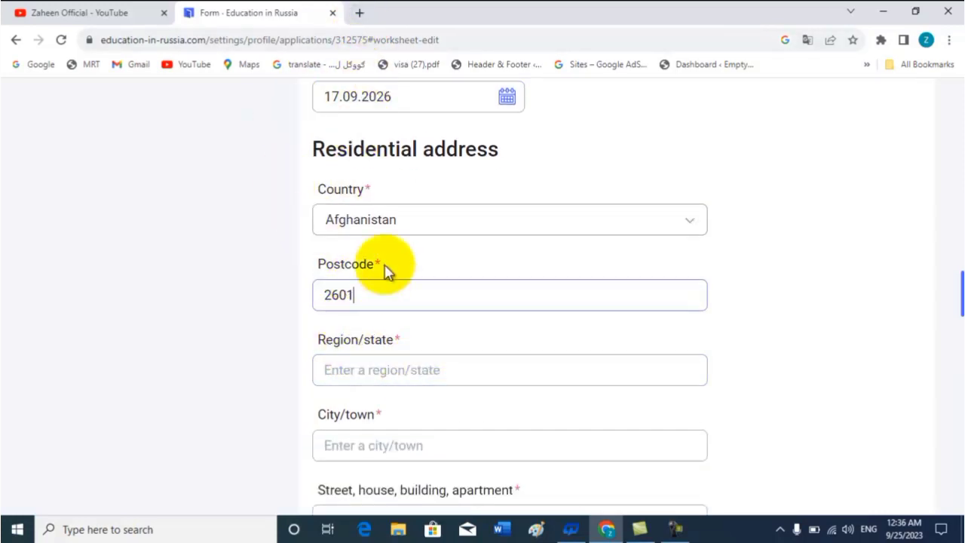
click(442, 369)
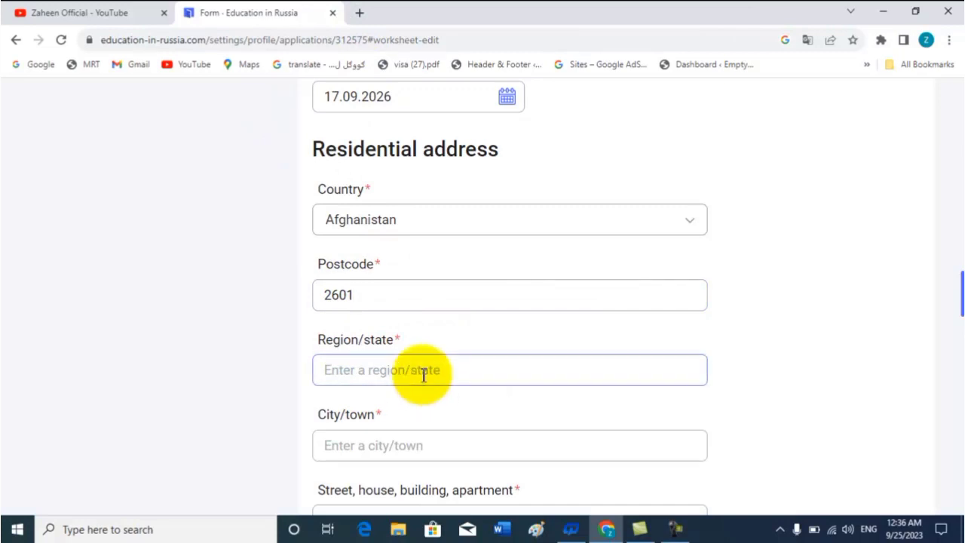
Enter region Nangarhar, city Jalalabad and street Markoh in the residential address.
click(418, 369)
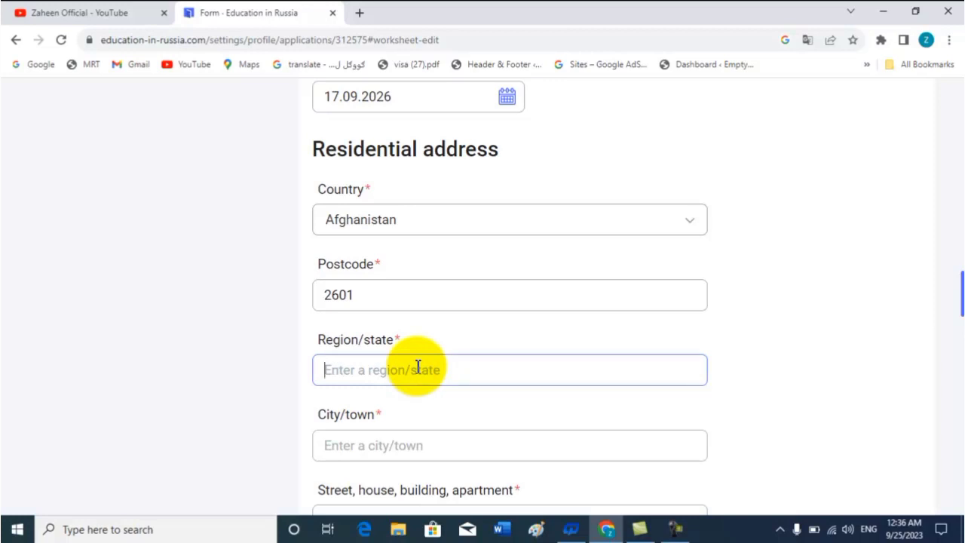
text(Nan)
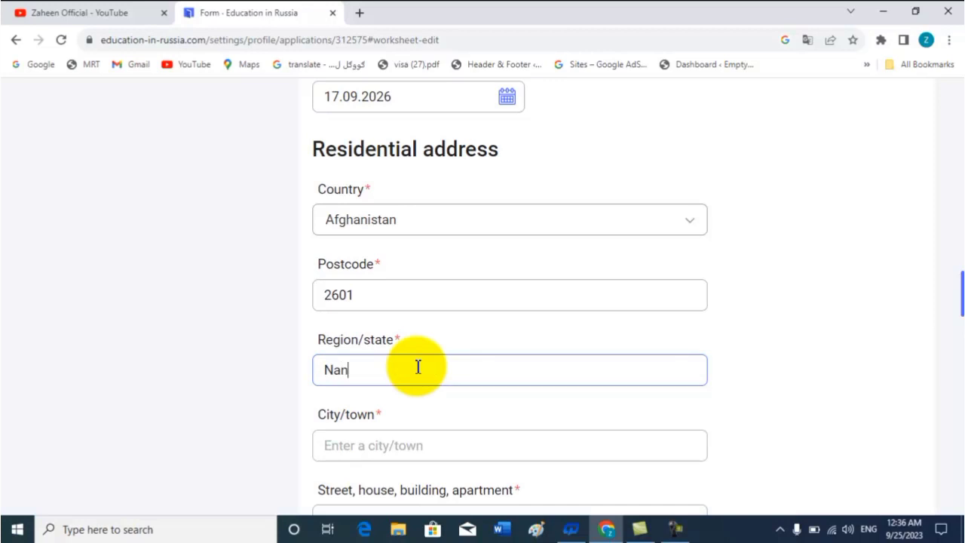
text(garhar)
click(335, 445)
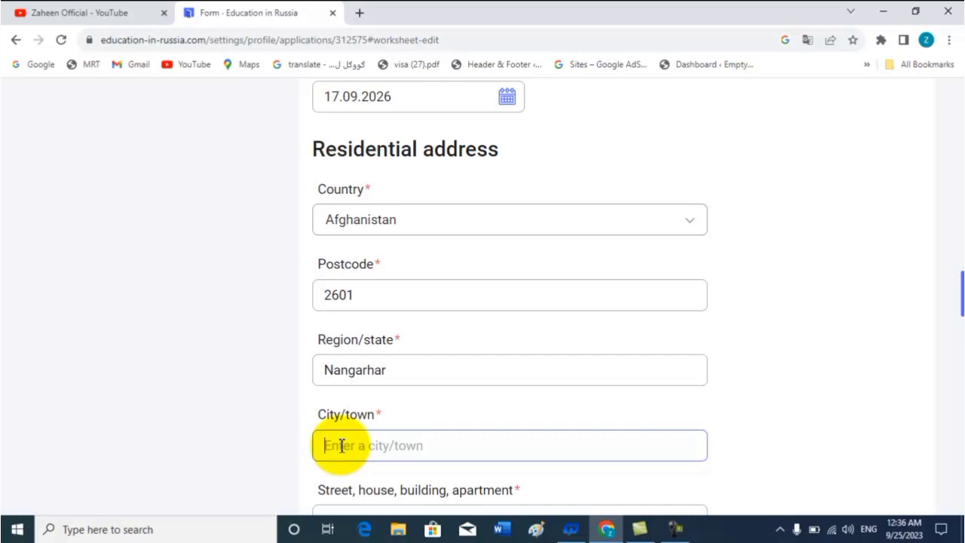
text(Ja)
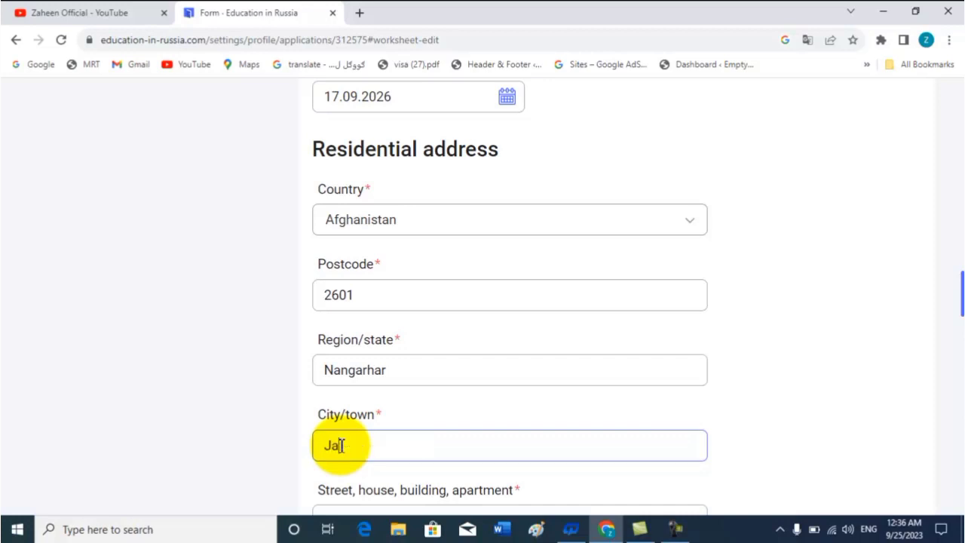
text(lalabad)
scroll(453, 429, down, 2)
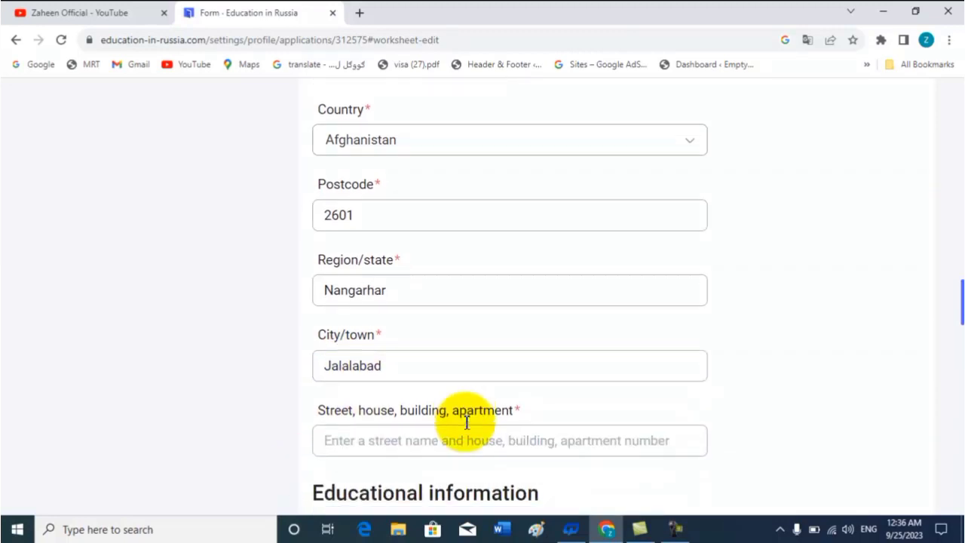
click(424, 379)
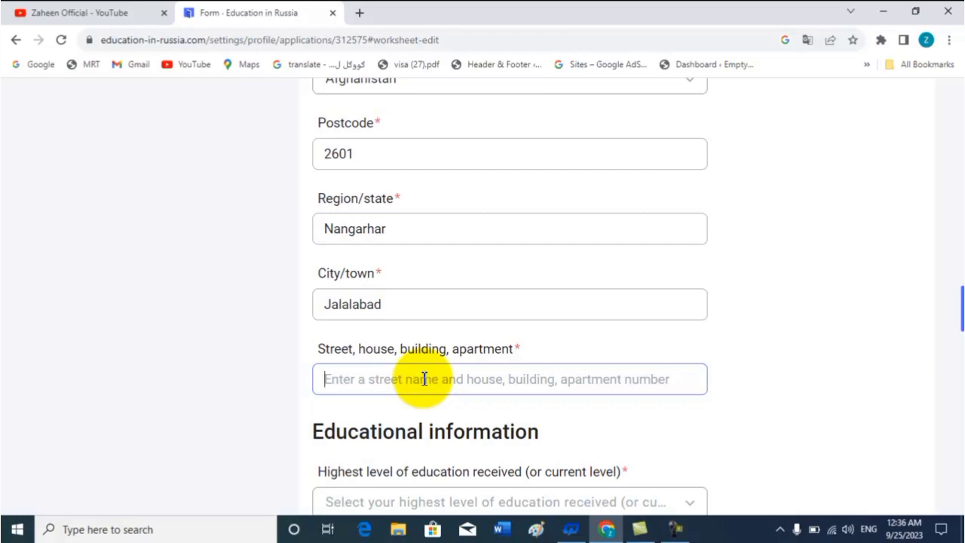
text(Ma)
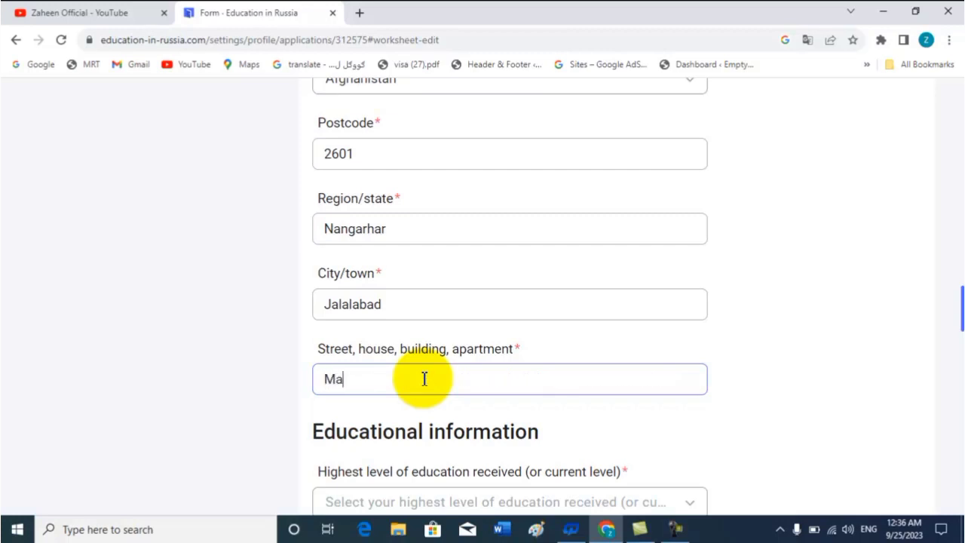
text(rkoh)
scroll(625, 384, down, 3)
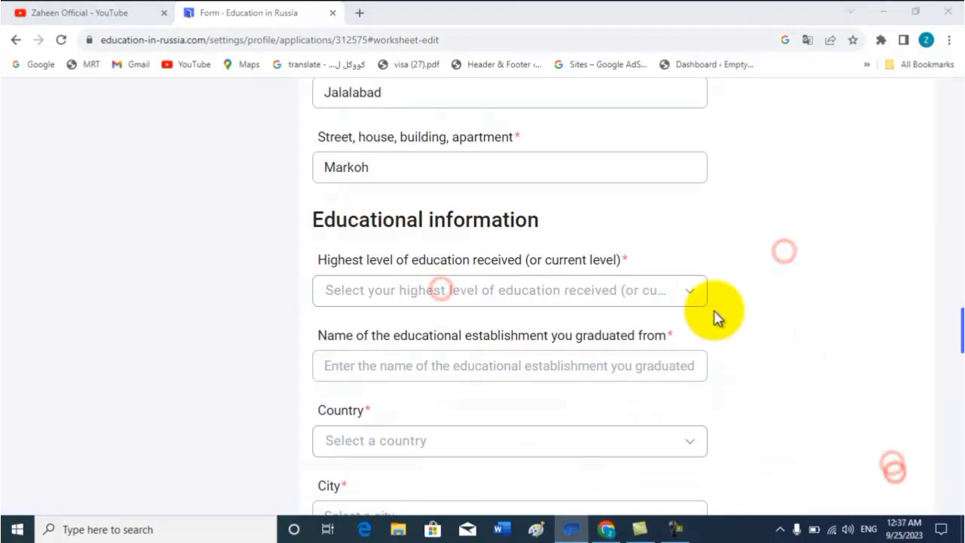
Choose Secondary general education as the highest level and enter the school name 'Markoh High Schiol'.
click(635, 296)
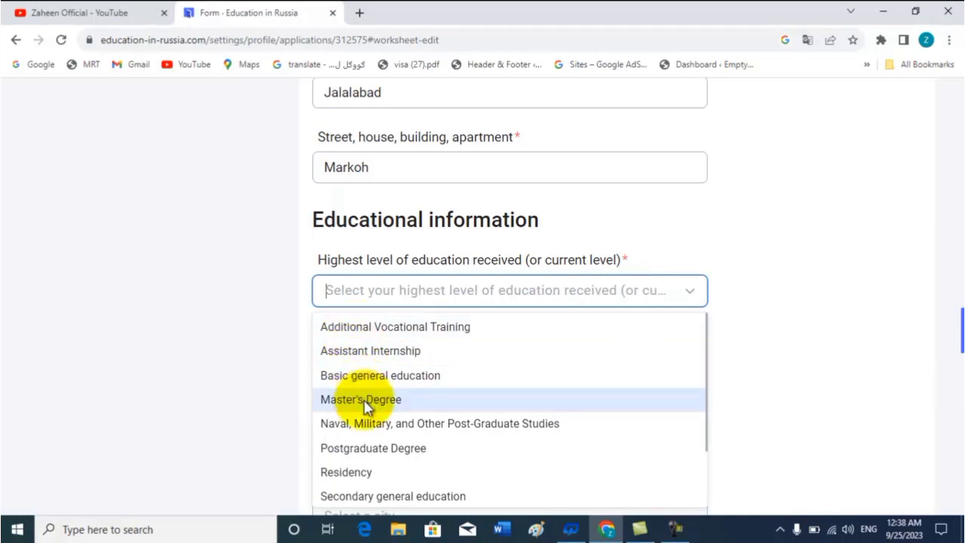
scroll(375, 478, down, 1)
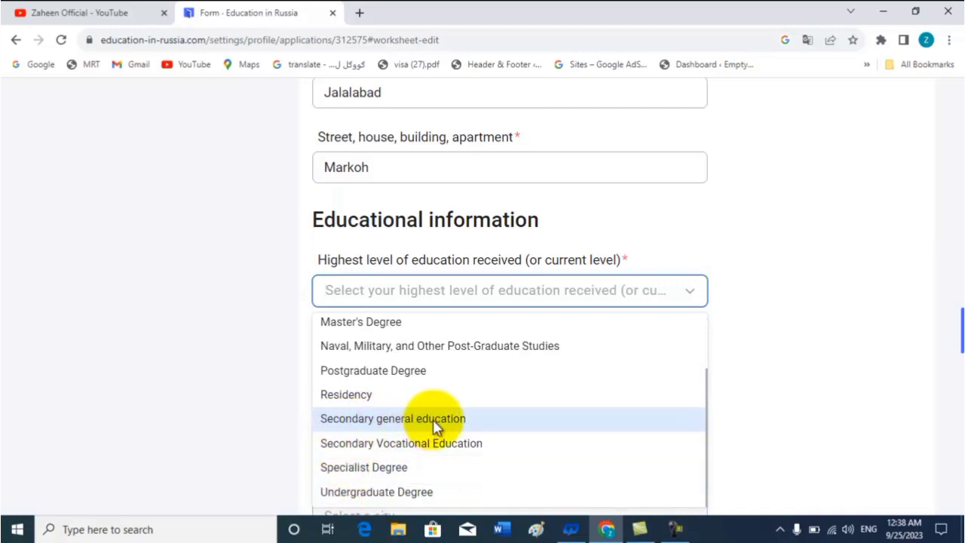
click(433, 419)
click(434, 365)
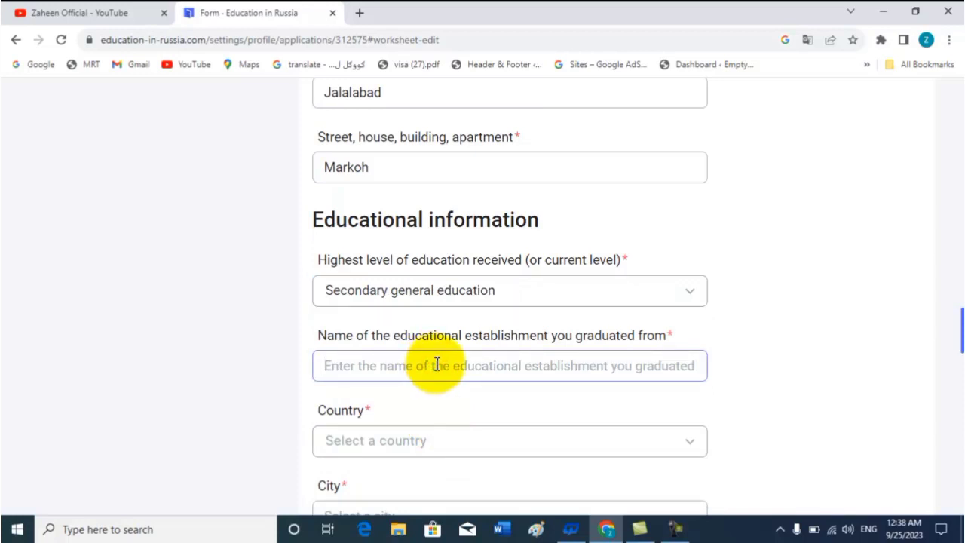
text(Mar)
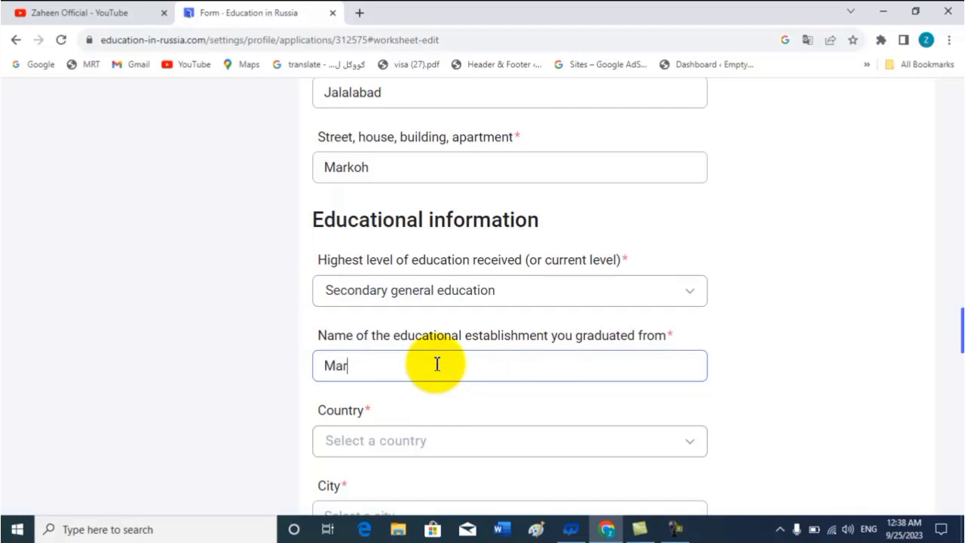
text(koh High )
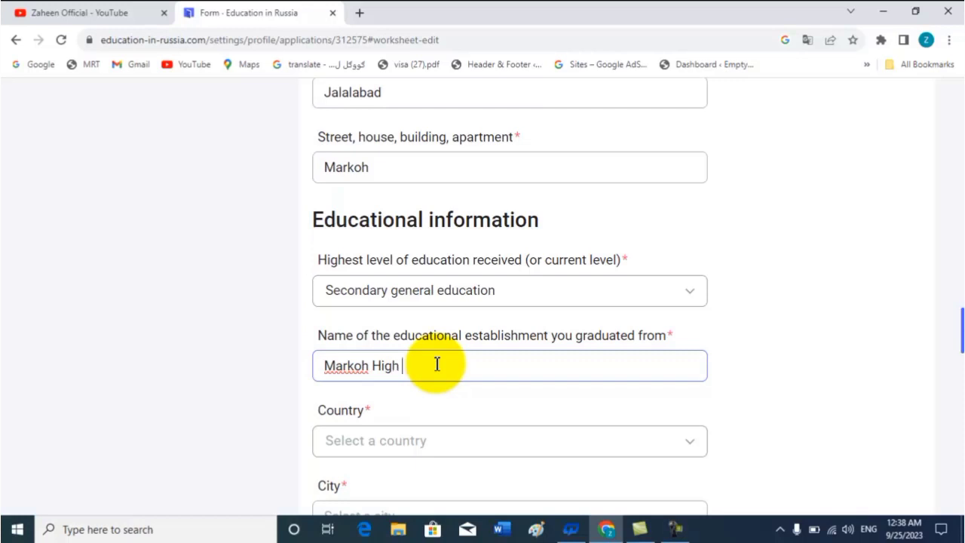
text(Schi)
text(ol)
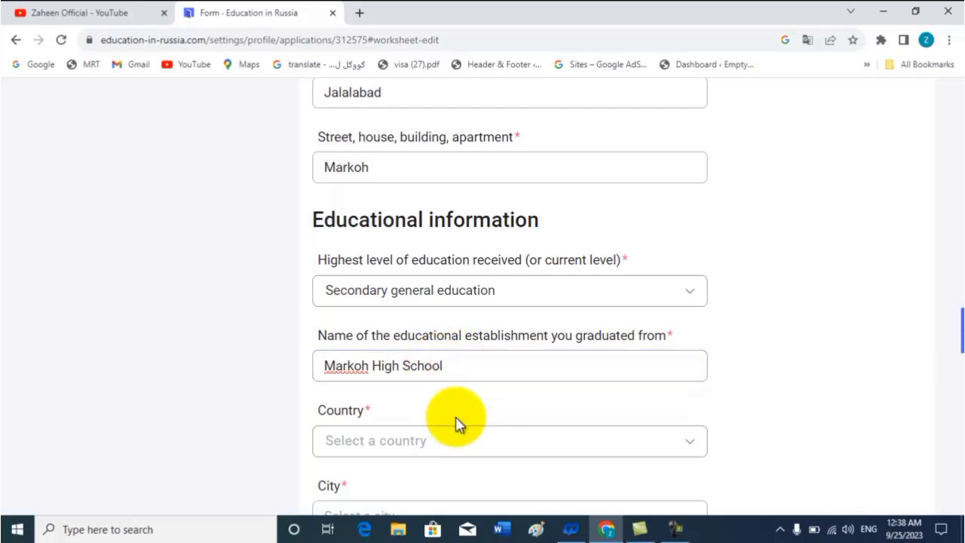
Set the school's country to Afghanistan, city Jalalabad, street Markoh and graduation year 2019.
click(430, 443)
click(364, 500)
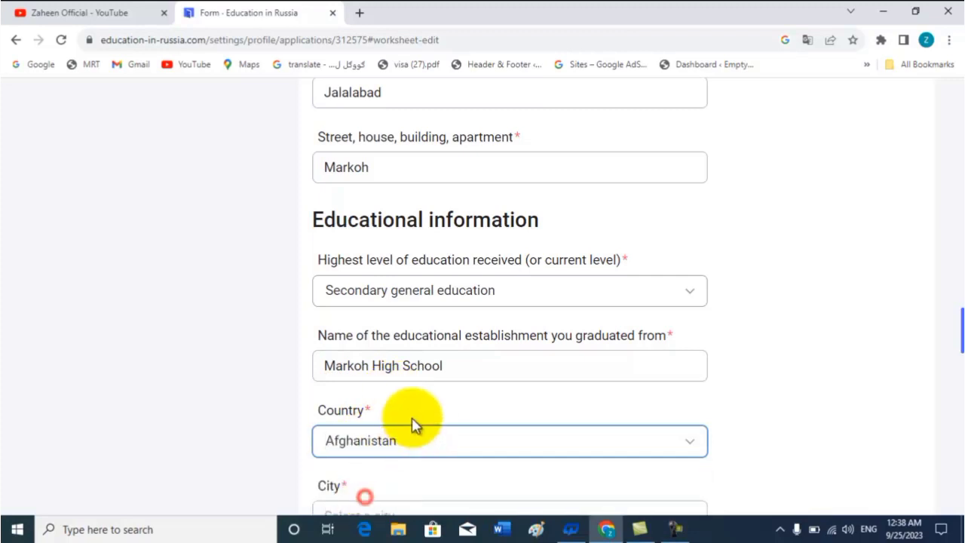
scroll(414, 415, down, 3)
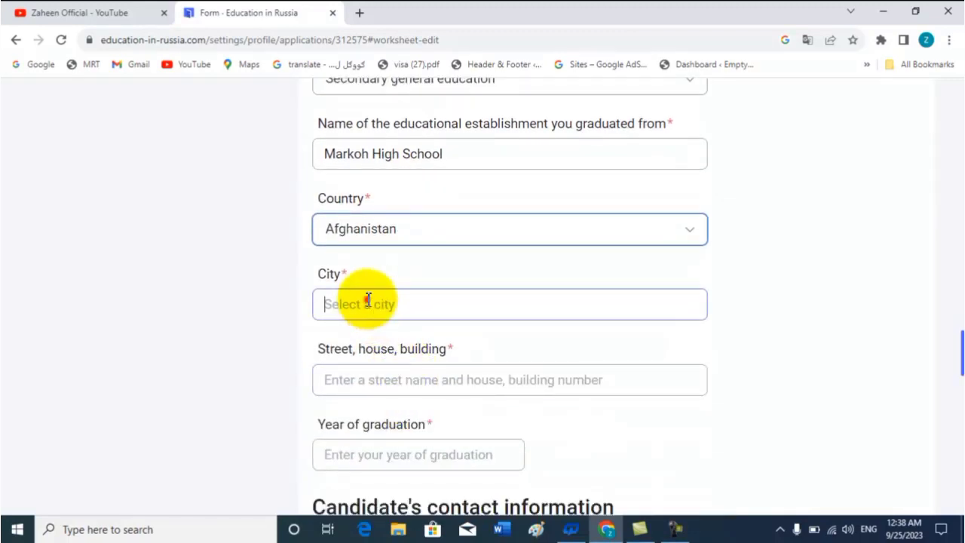
click(370, 298)
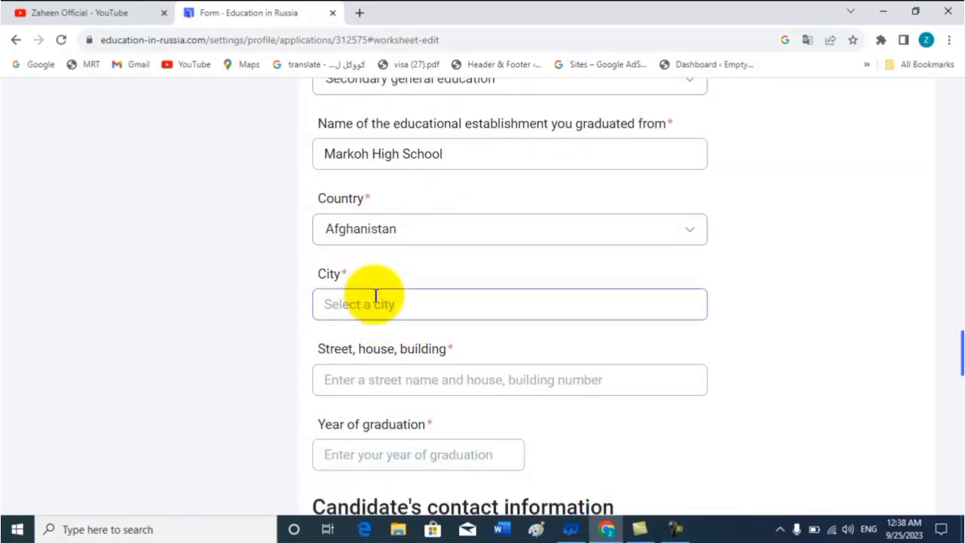
text(Jalalabad)
click(375, 380)
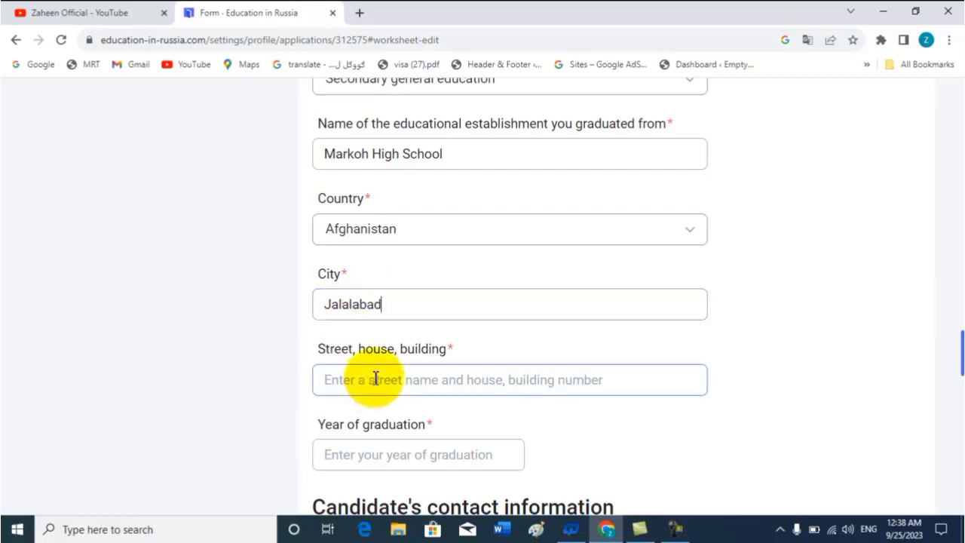
text(M)
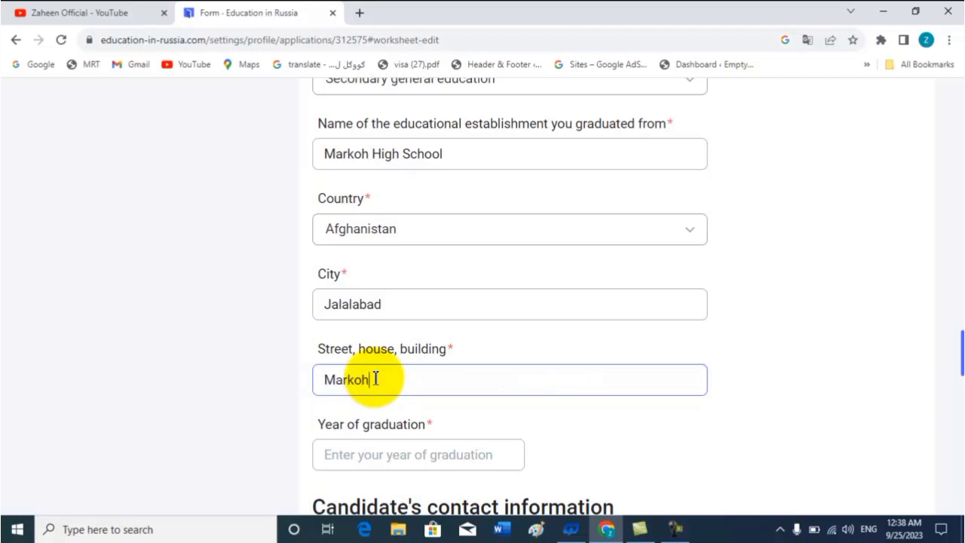
text(arkoh)
click(389, 451)
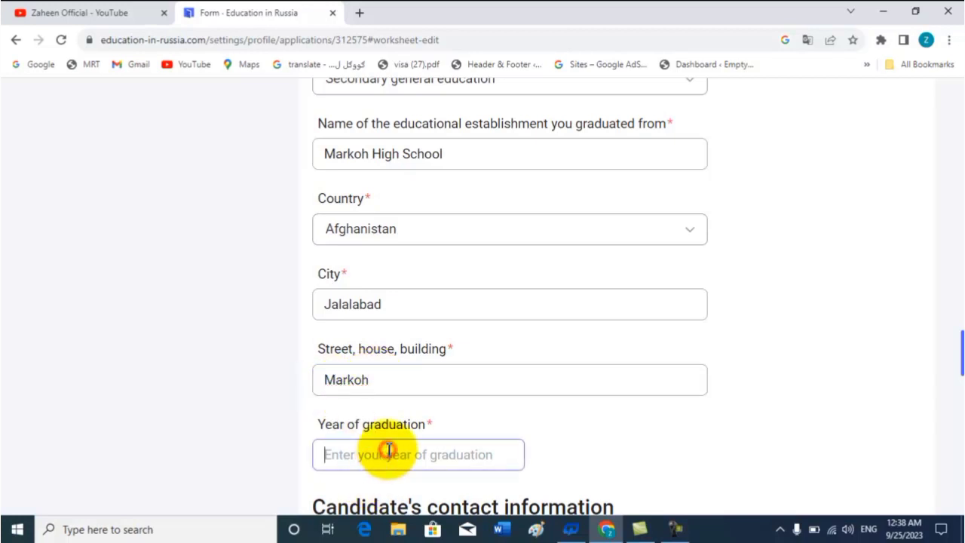
text(2)
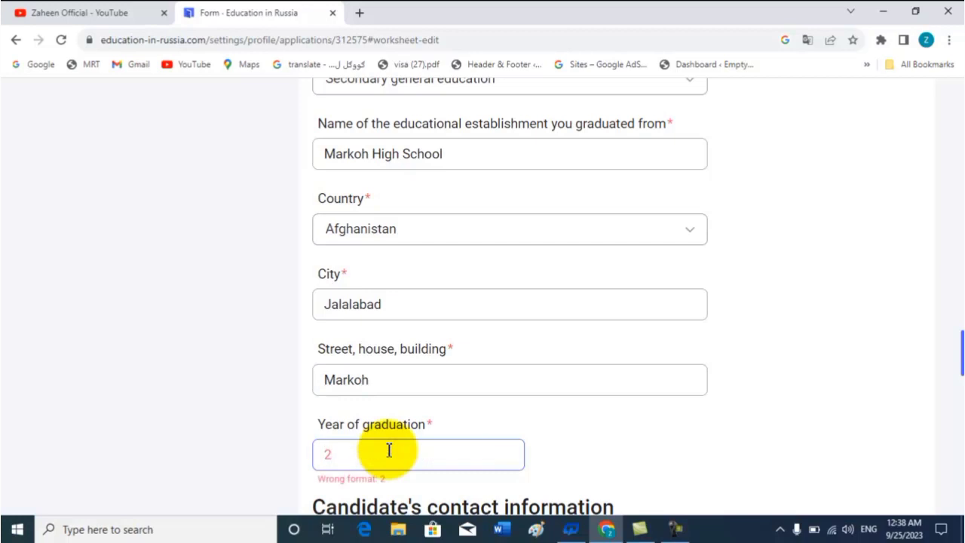
text(019)
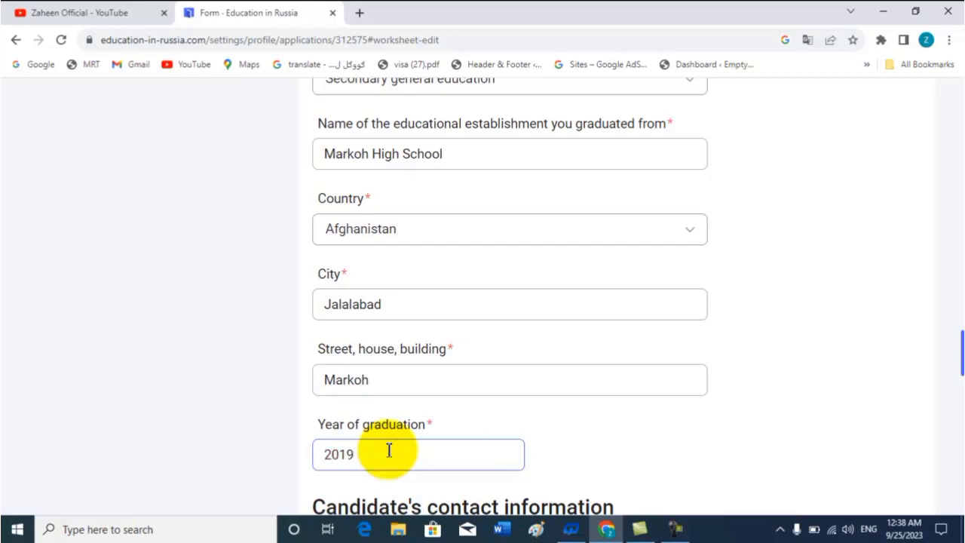
scroll(467, 400, down, 3)
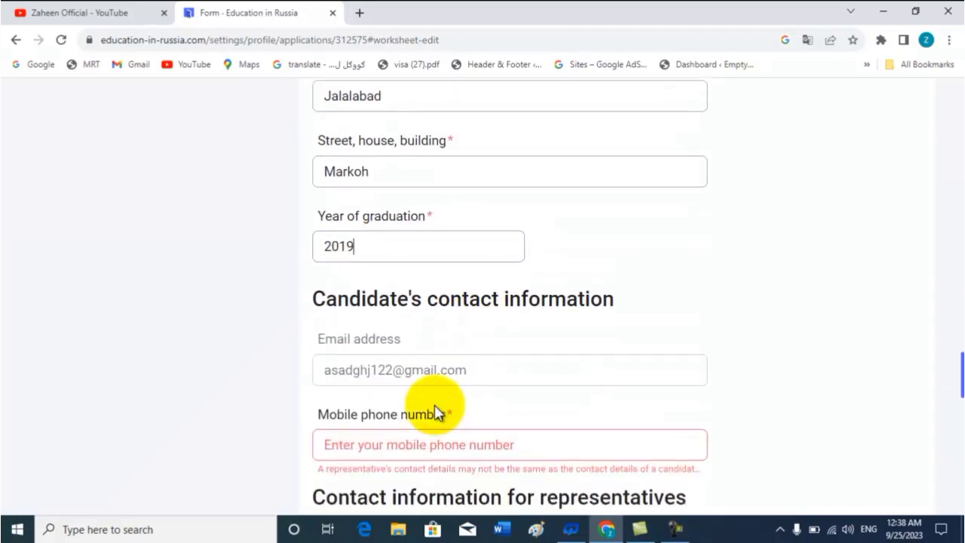
Enter the candidate's mobile phone number with country code, correcting a mistyped digit.
scroll(409, 398, down, 1)
click(399, 377)
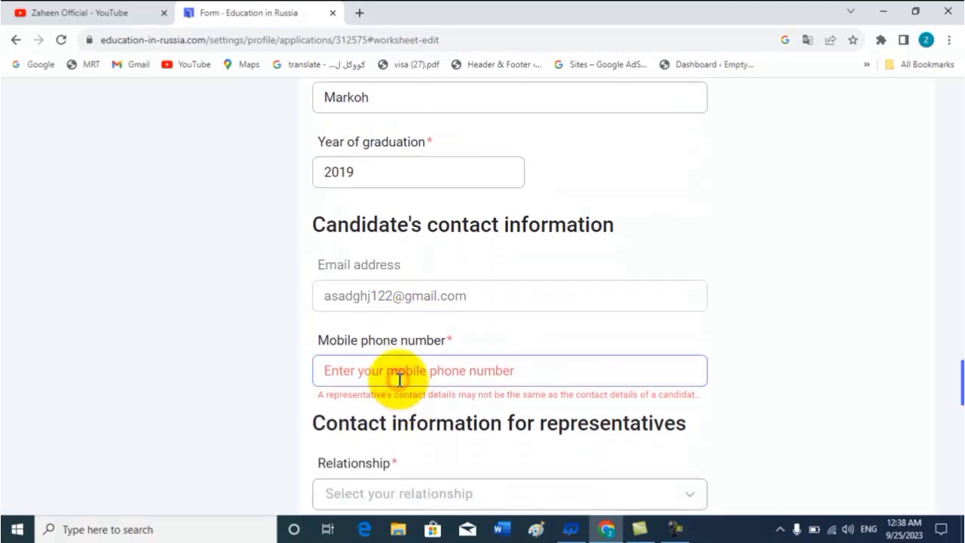
text(+)
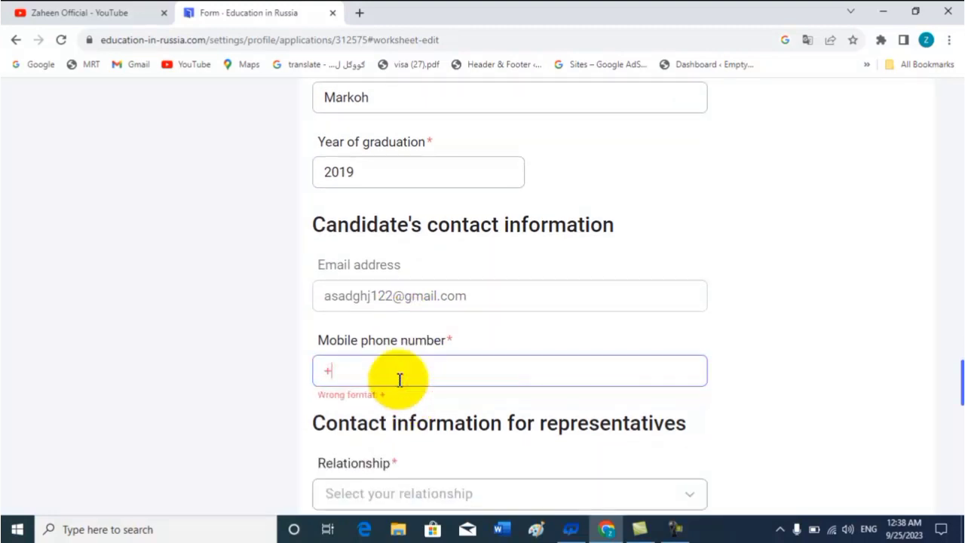
text(0)
key(BackSpace)
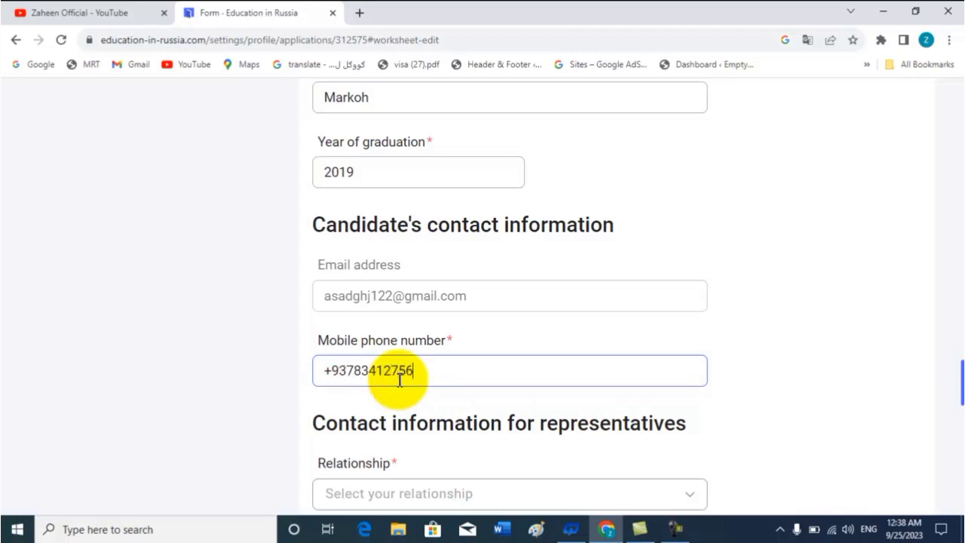
scroll(411, 369, down, 2)
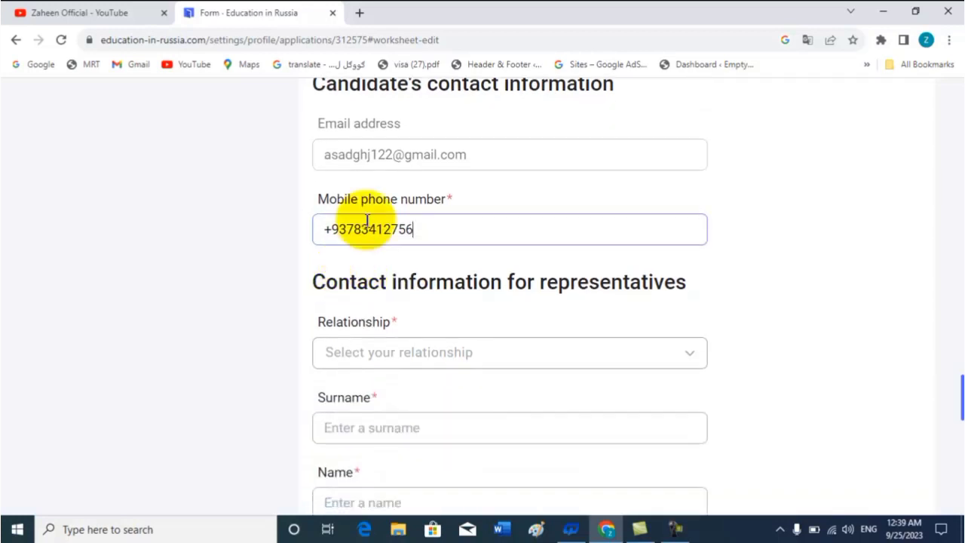
click(457, 305)
scroll(458, 306, down, 1)
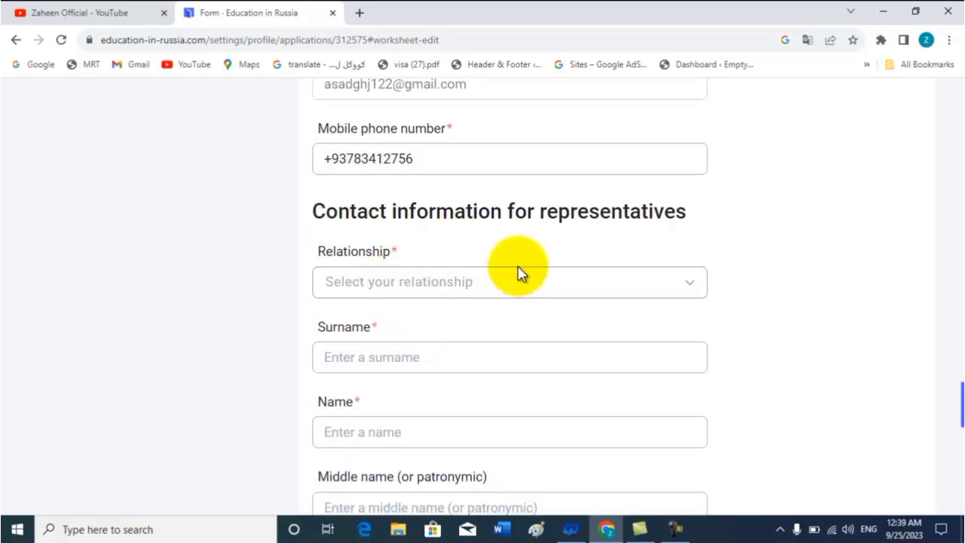
Set the representative's relationship to Brother and enter their surname.
click(413, 290)
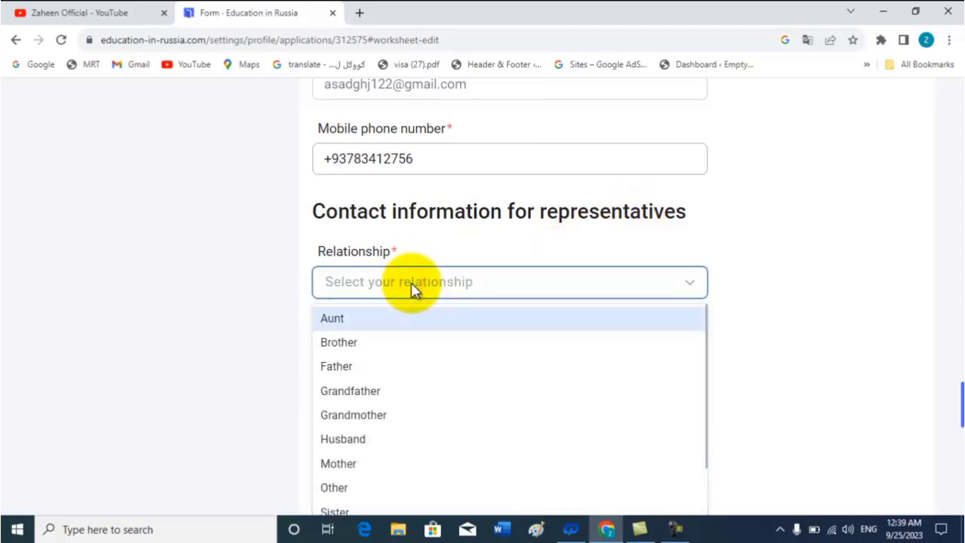
scroll(646, 216, down, 2)
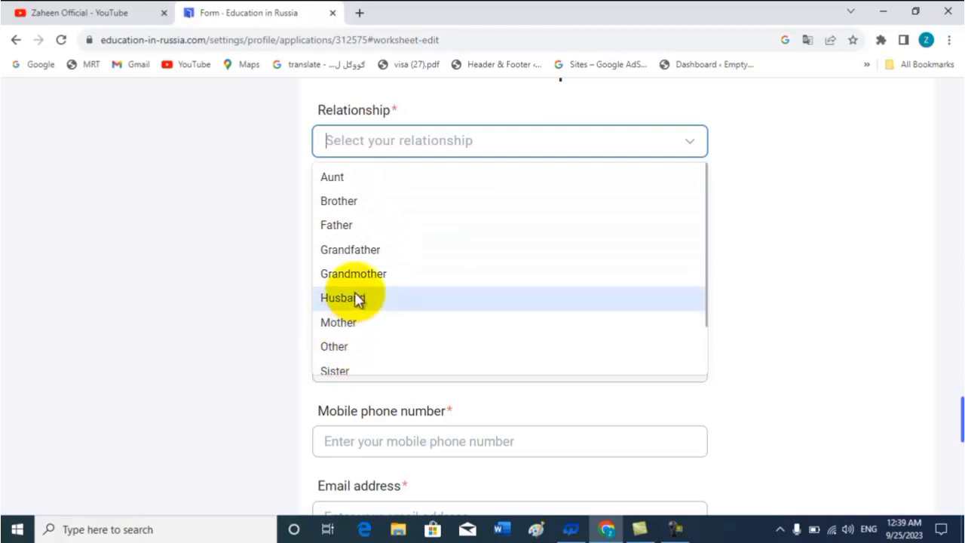
scroll(427, 339, down, 1)
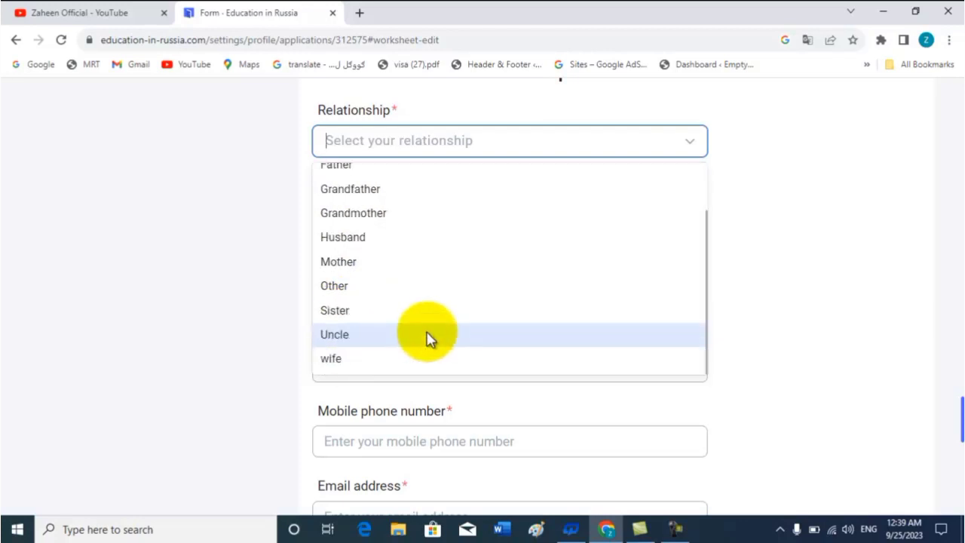
scroll(370, 237, up, 1)
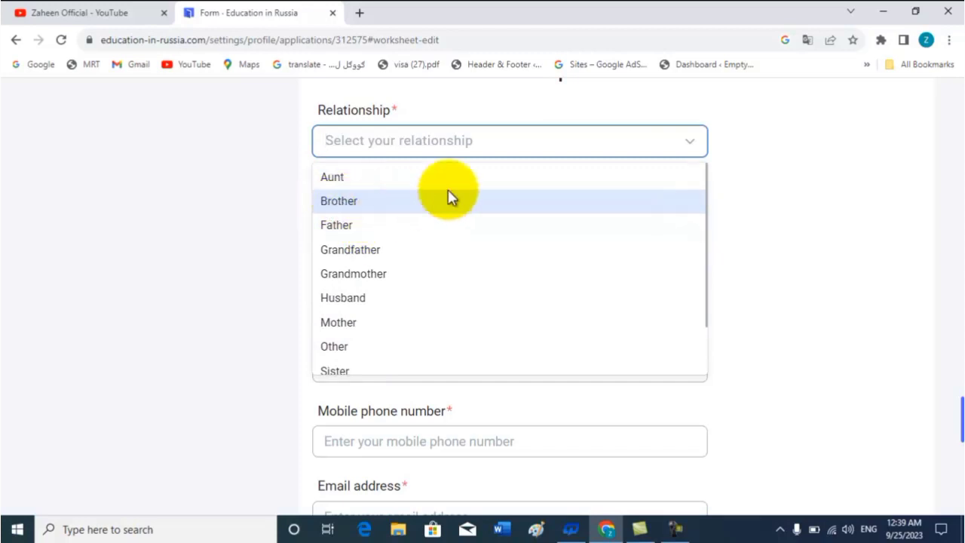
click(347, 204)
click(379, 214)
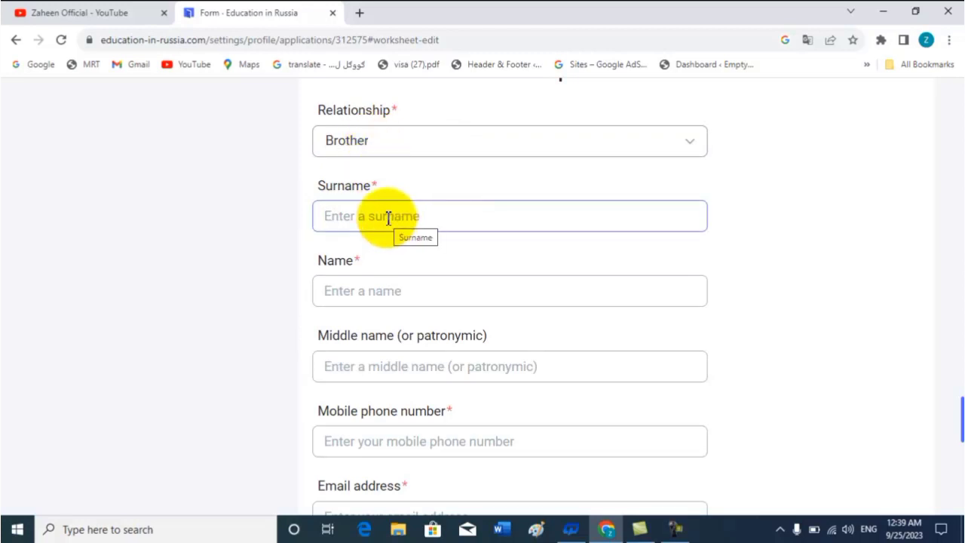
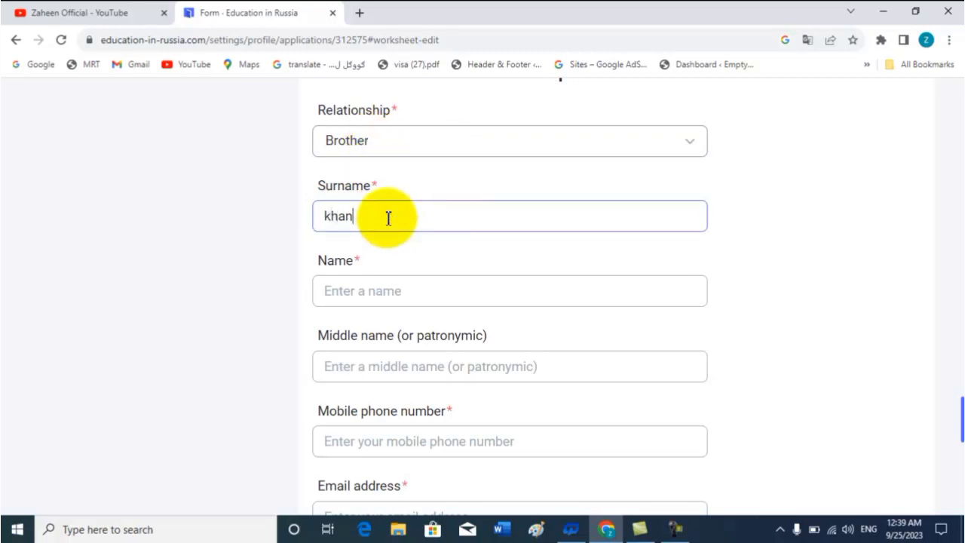
Enter the representative's first name.
click(386, 296)
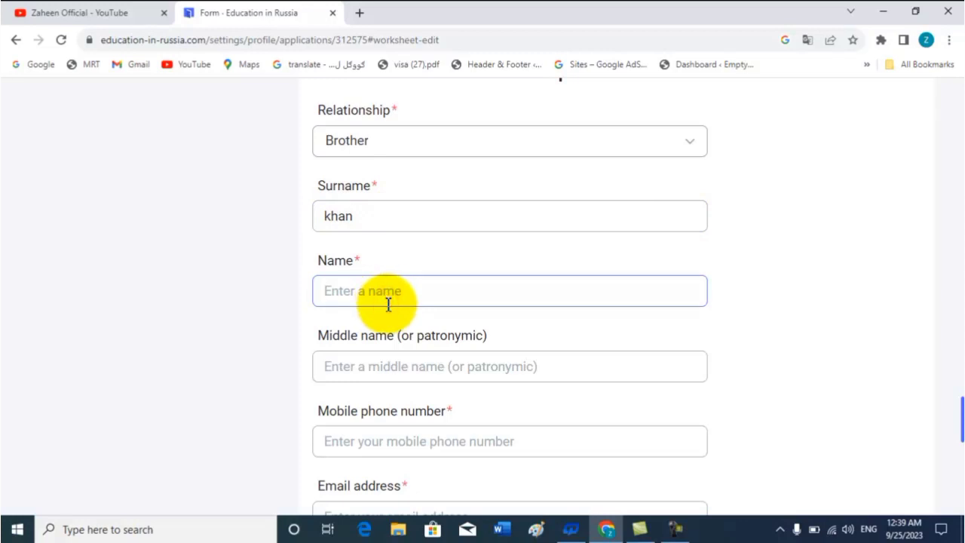
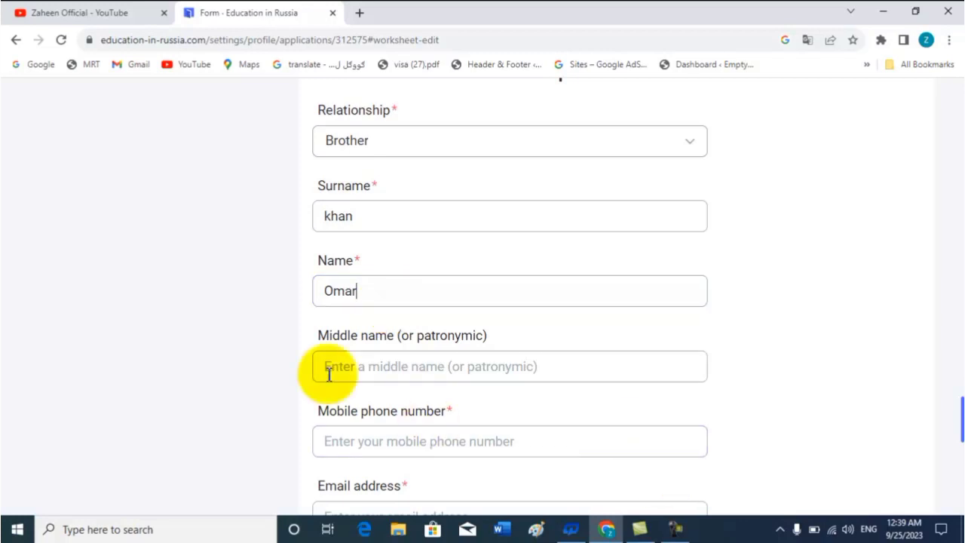
click(443, 366)
scroll(444, 366, down, 1)
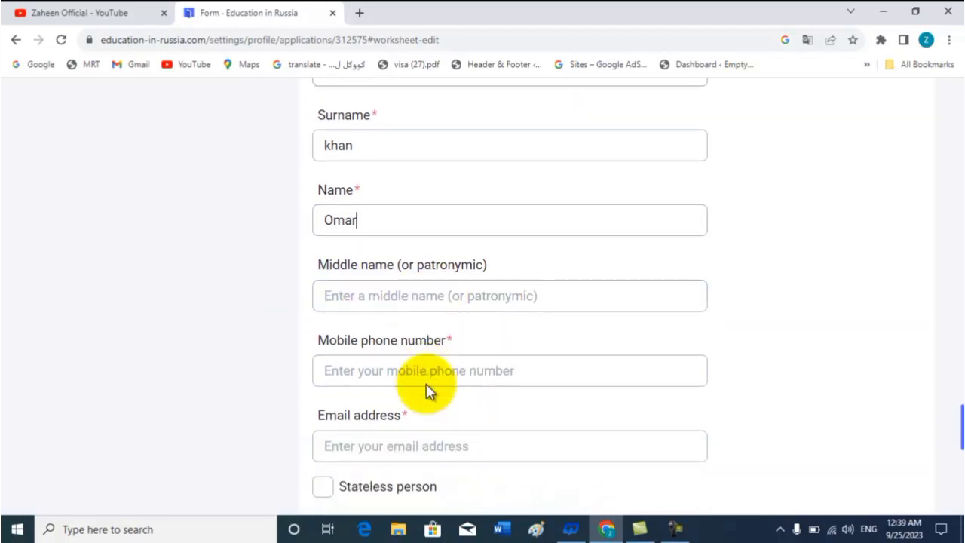
Enter the representative's mobile phone number, correcting its last digit.
click(407, 374)
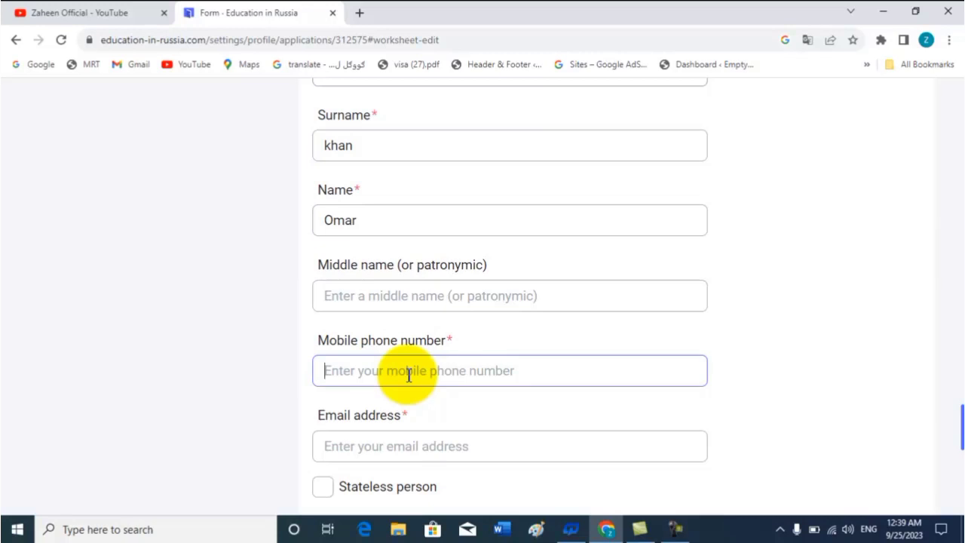
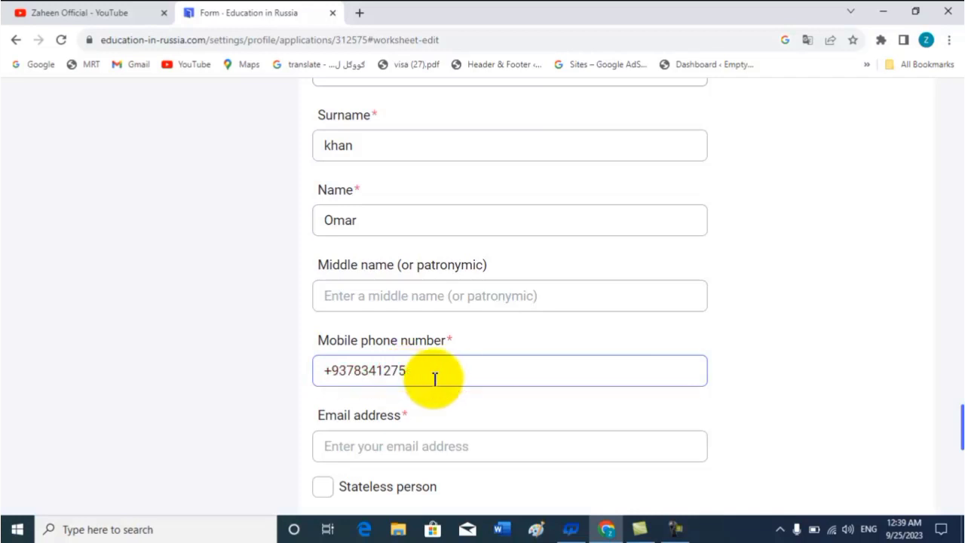
text(7)
click(463, 402)
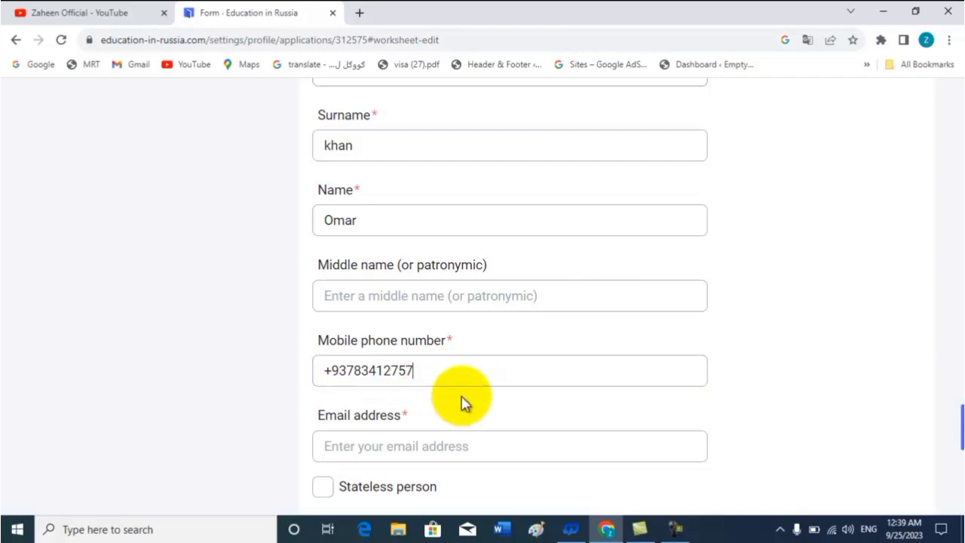
scroll(463, 402, down, 1)
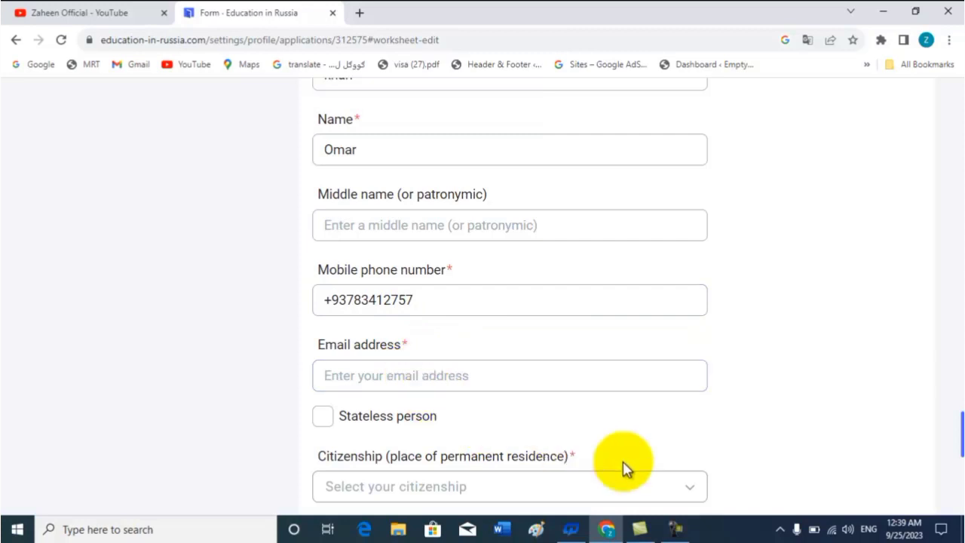
click(671, 527)
click(893, 464)
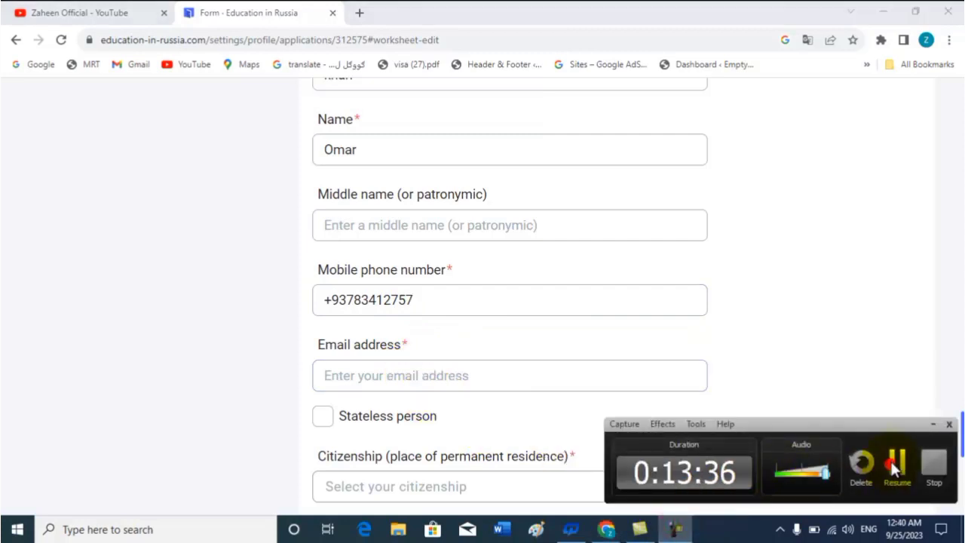
click(892, 462)
click(377, 379)
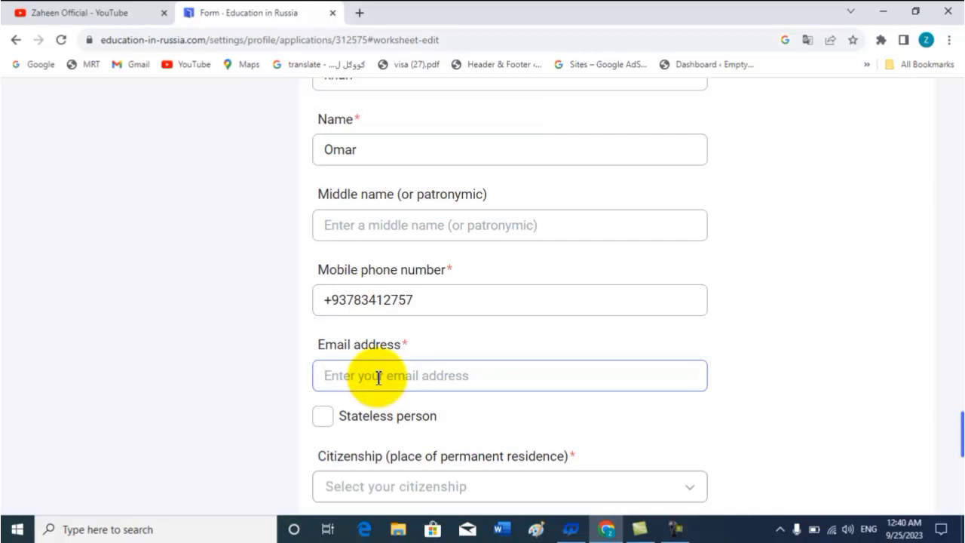
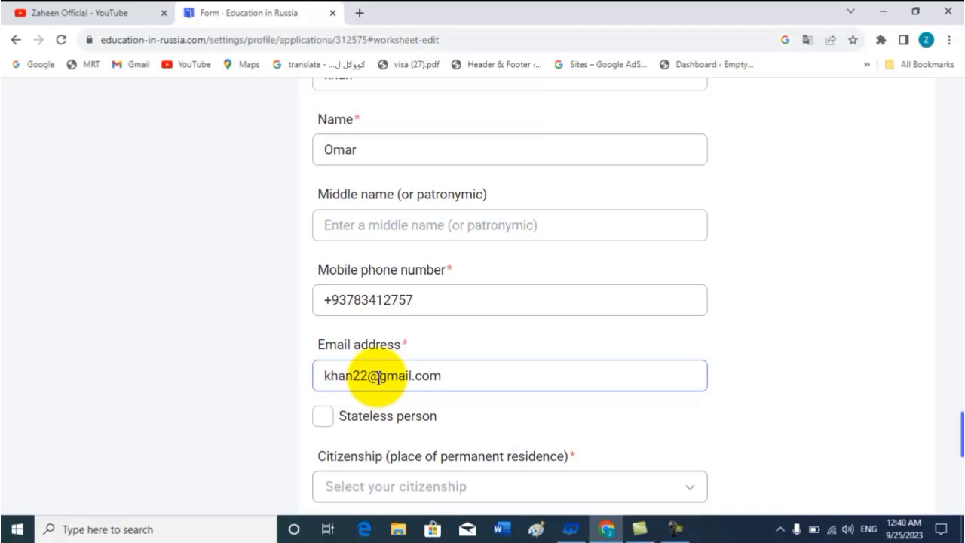
Enter the representative's e-mail address and mark them as a stateless person.
click(267, 375)
scroll(453, 389, down, 1)
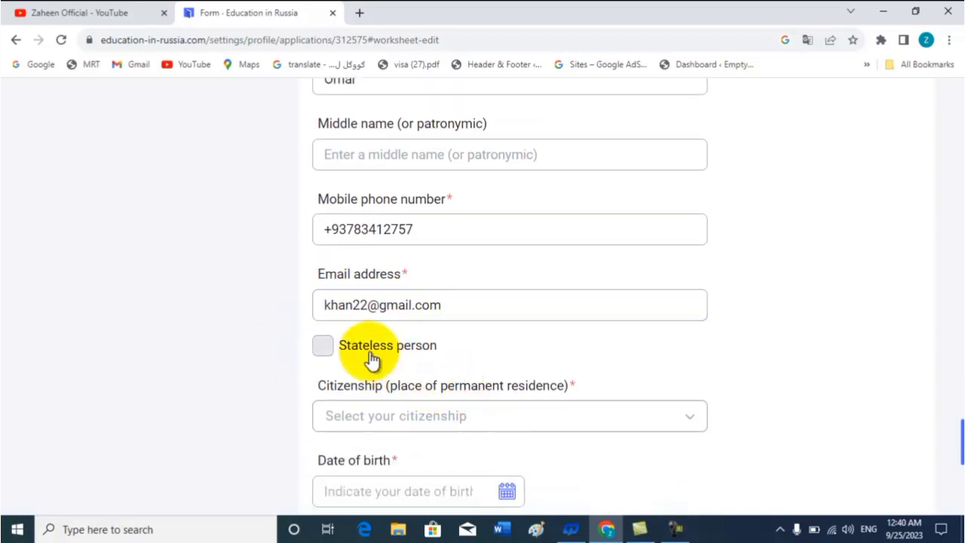
scroll(330, 273, down, 2)
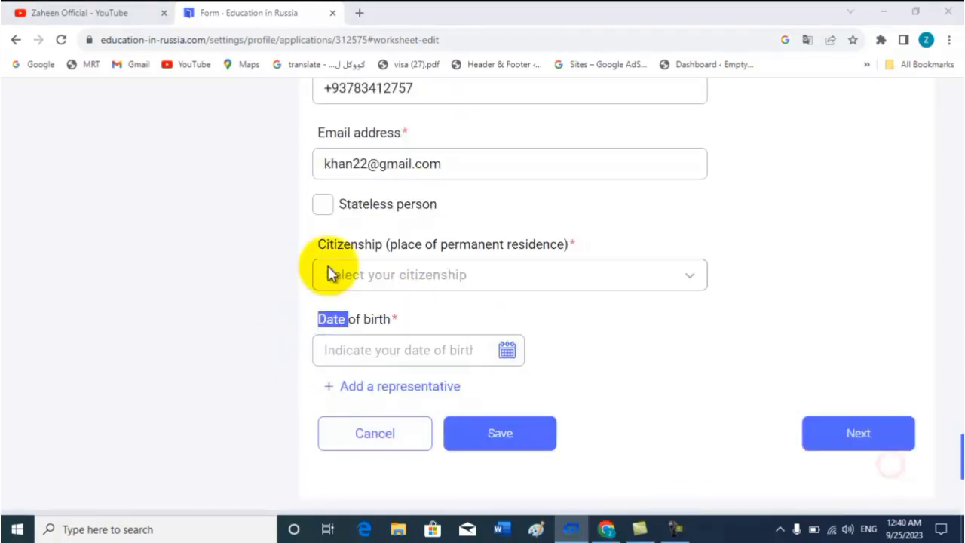
click(325, 214)
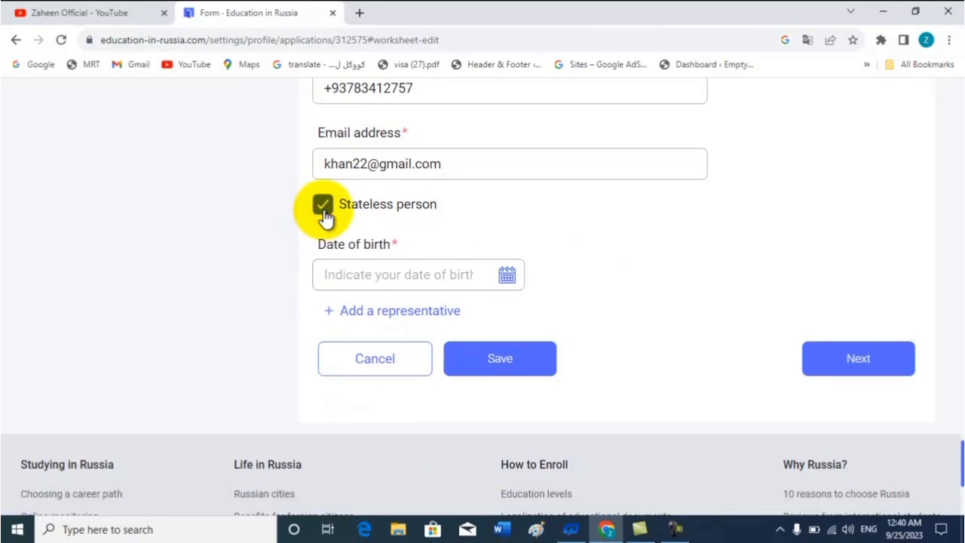
click(323, 214)
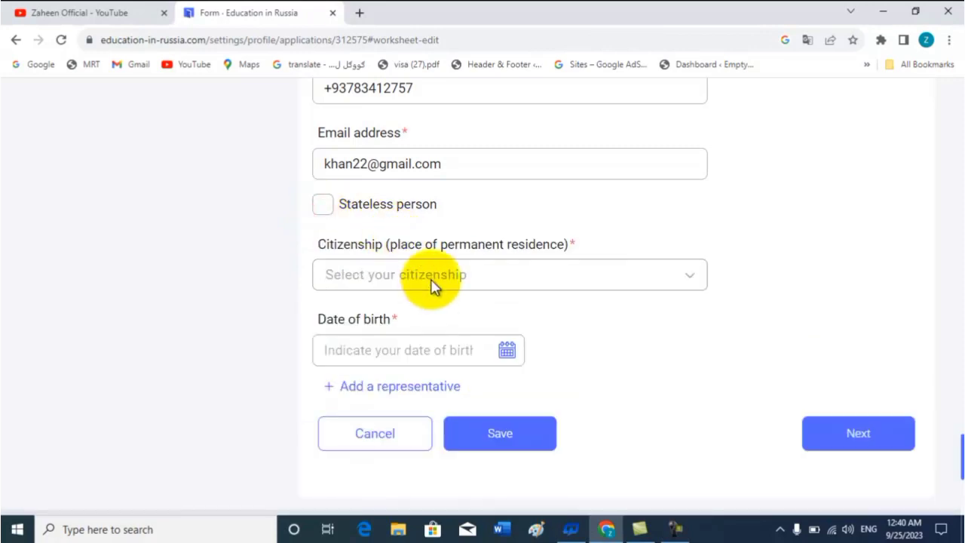
click(433, 285)
click(336, 209)
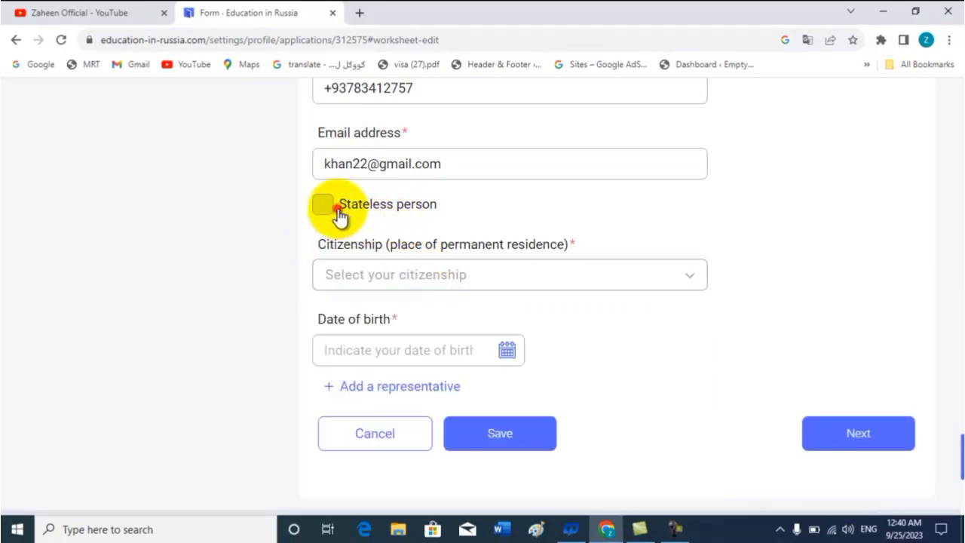
click(339, 215)
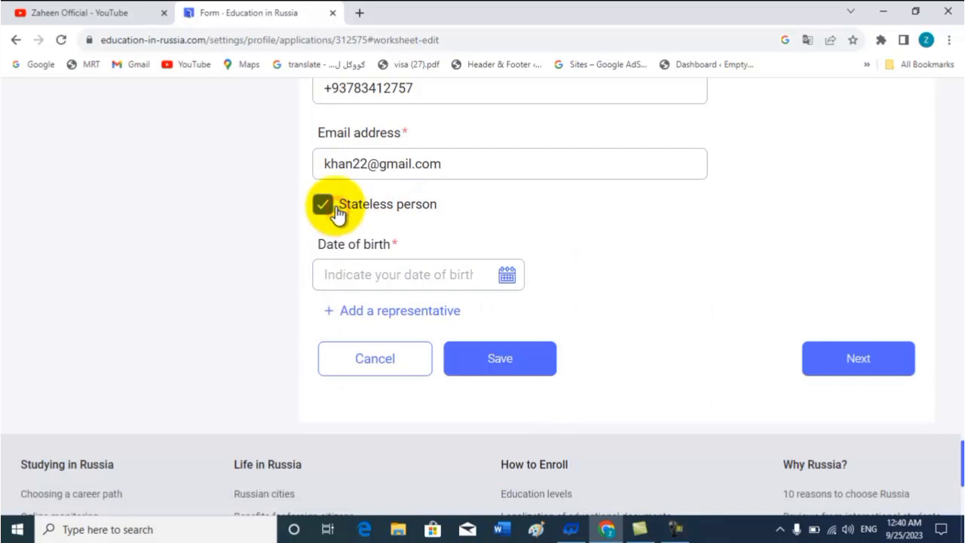
click(511, 279)
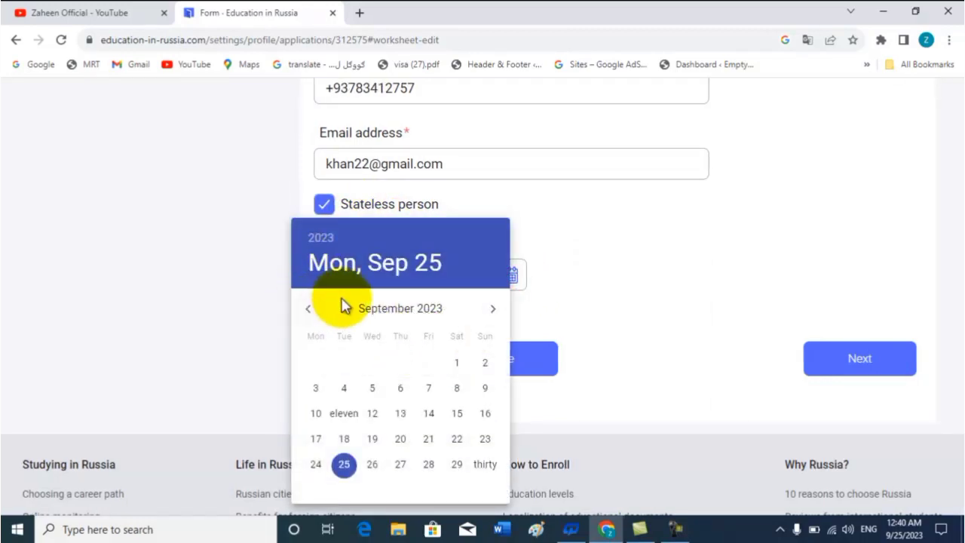
click(314, 236)
scroll(415, 369, up, 6)
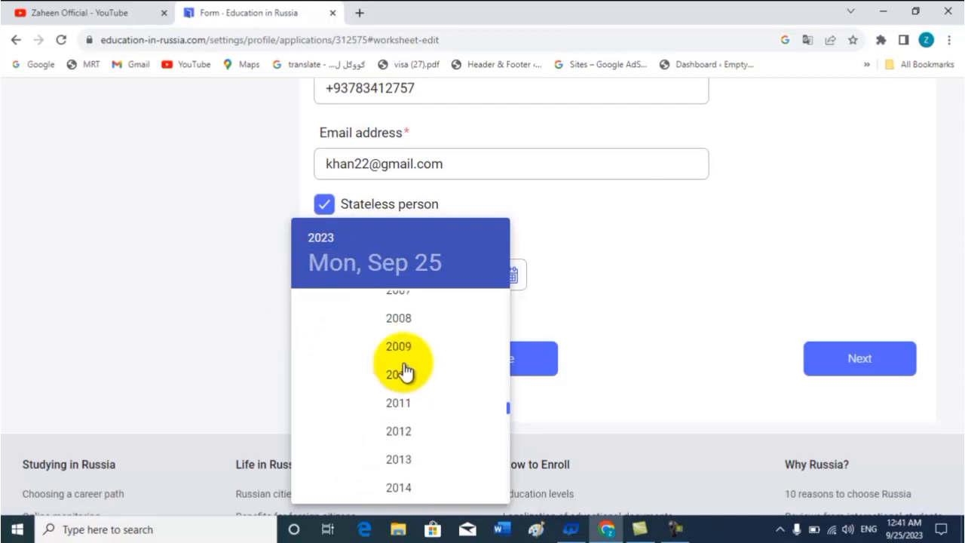
scroll(392, 339, up, 1)
click(398, 334)
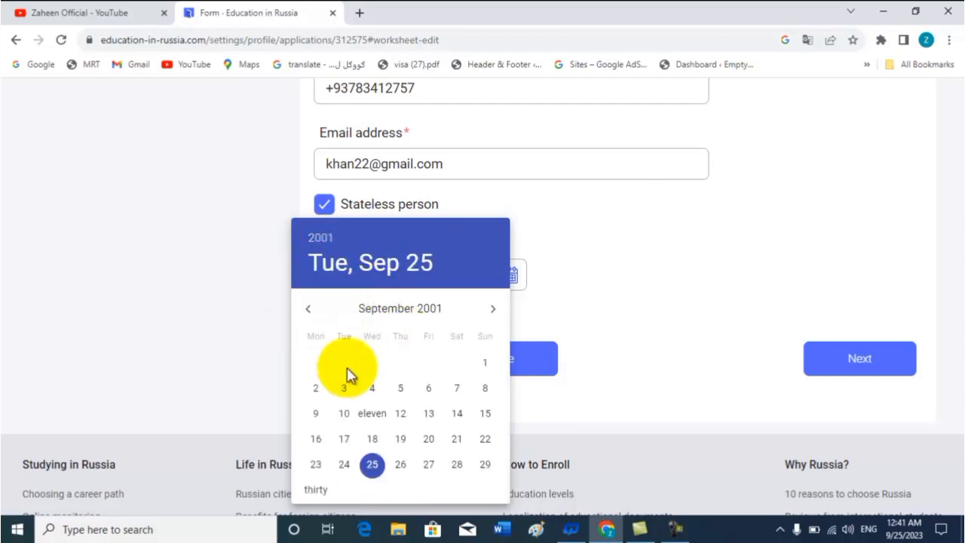
click(352, 400)
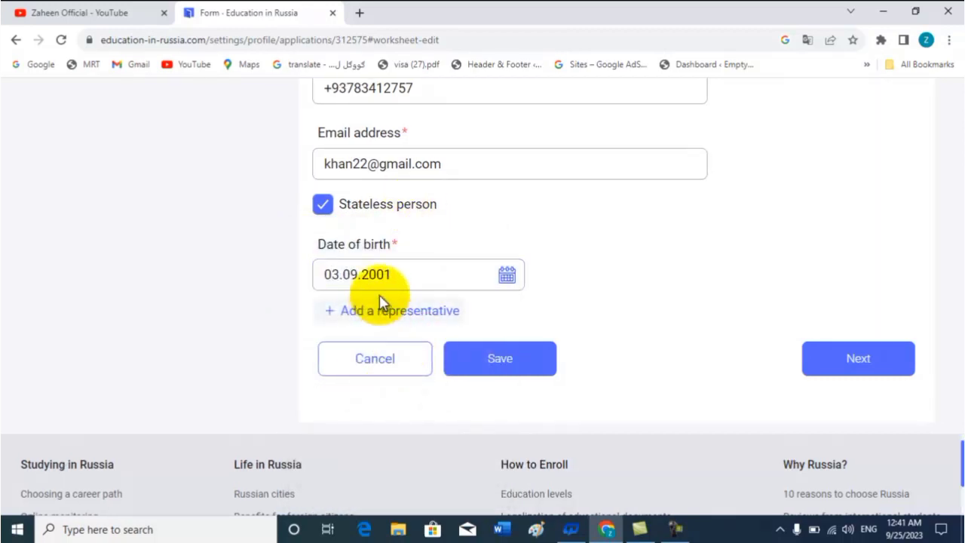
click(510, 368)
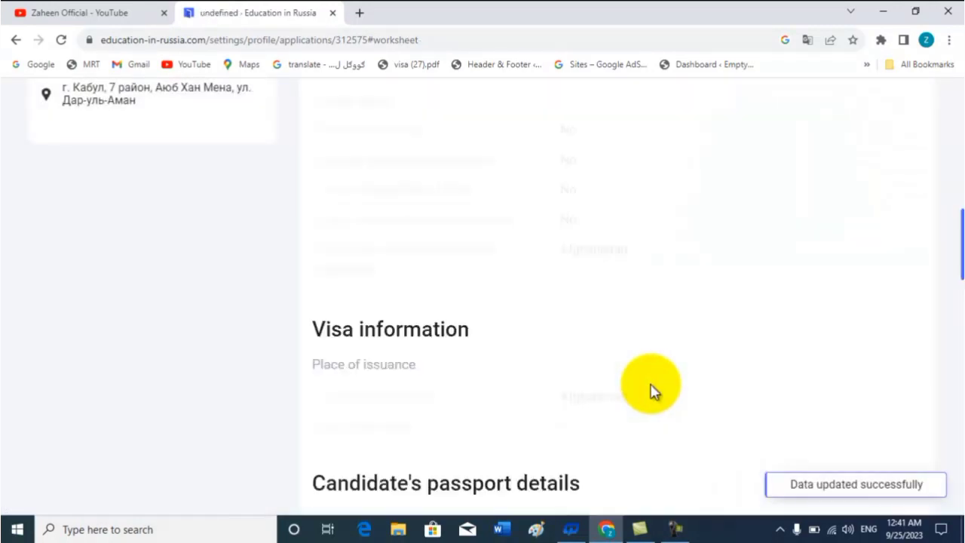
Go on to the Preferences and Achievements step, review it, and switch it to edit mode.
scroll(638, 237, down, 15)
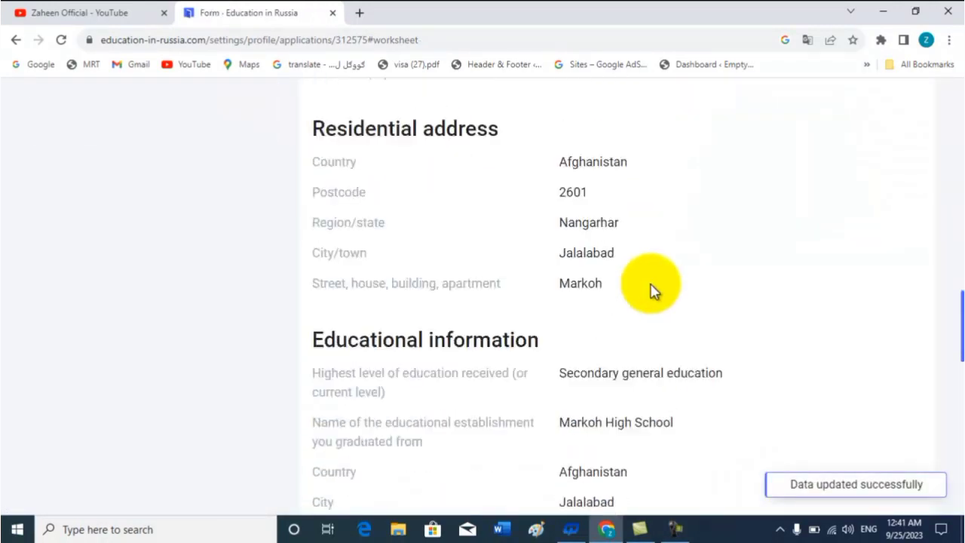
scroll(649, 283, up, 5)
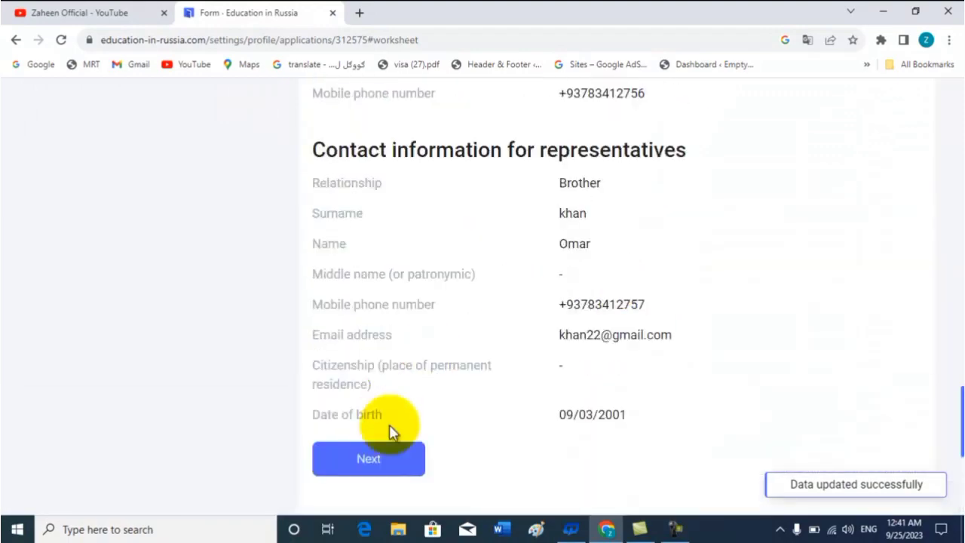
click(387, 446)
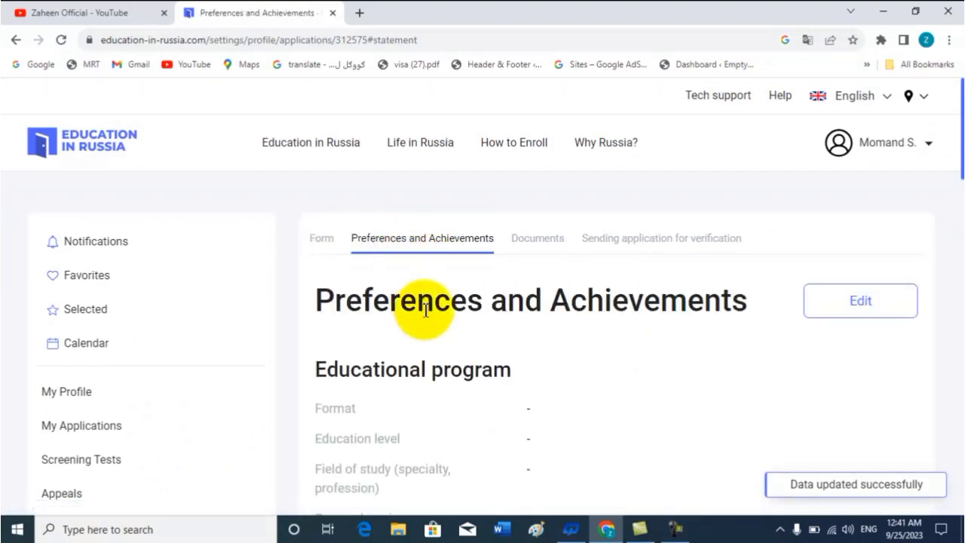
scroll(438, 324, down, 1)
scroll(603, 285, down, 1)
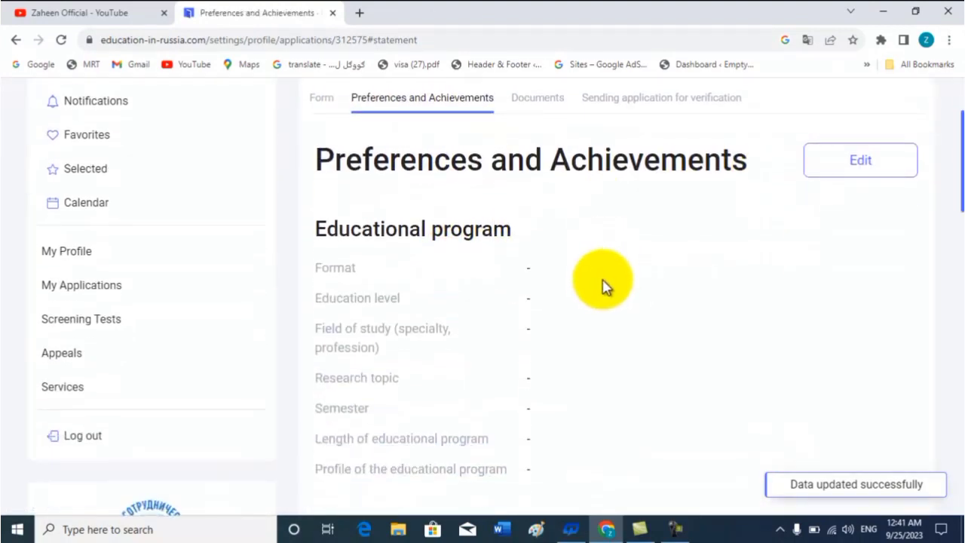
scroll(563, 301, down, 4)
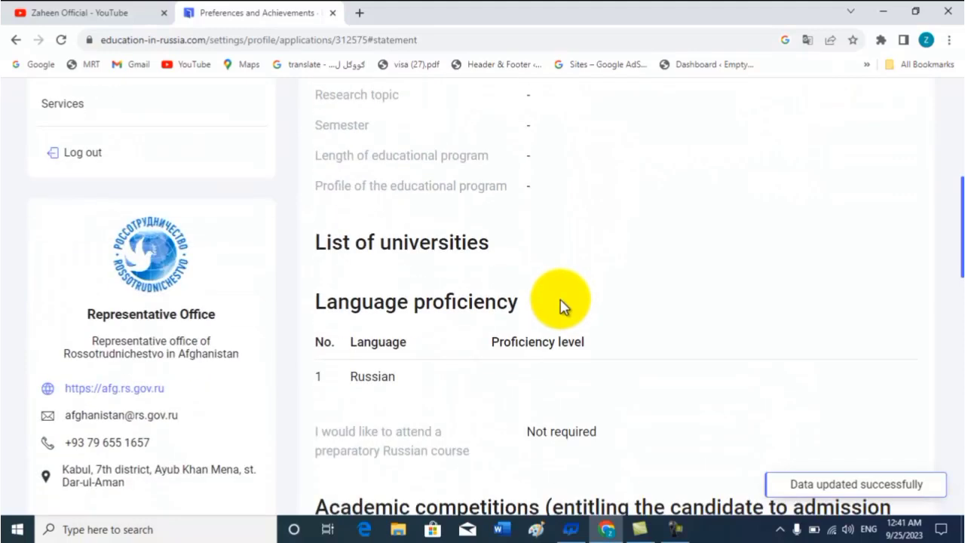
scroll(562, 307, down, 1)
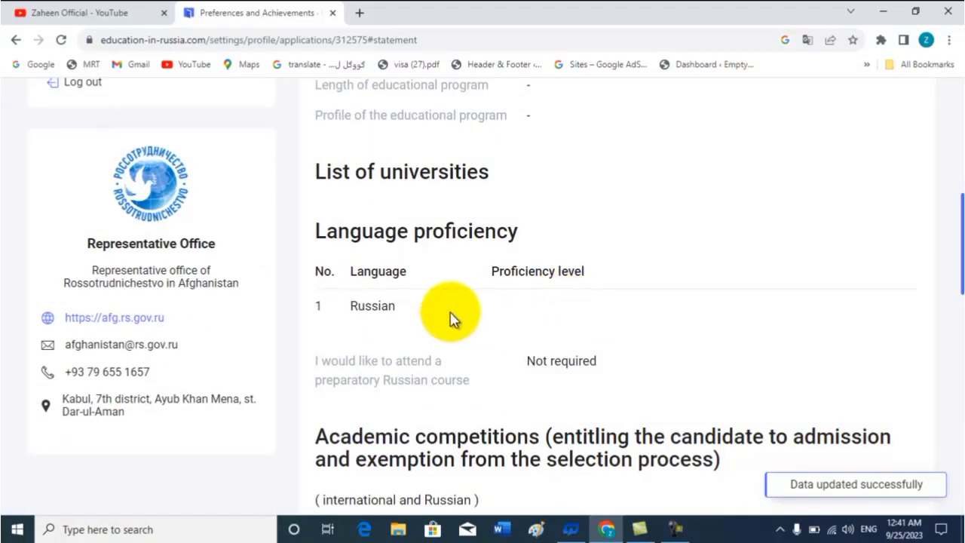
scroll(457, 272, down, 1)
scroll(475, 264, up, 6)
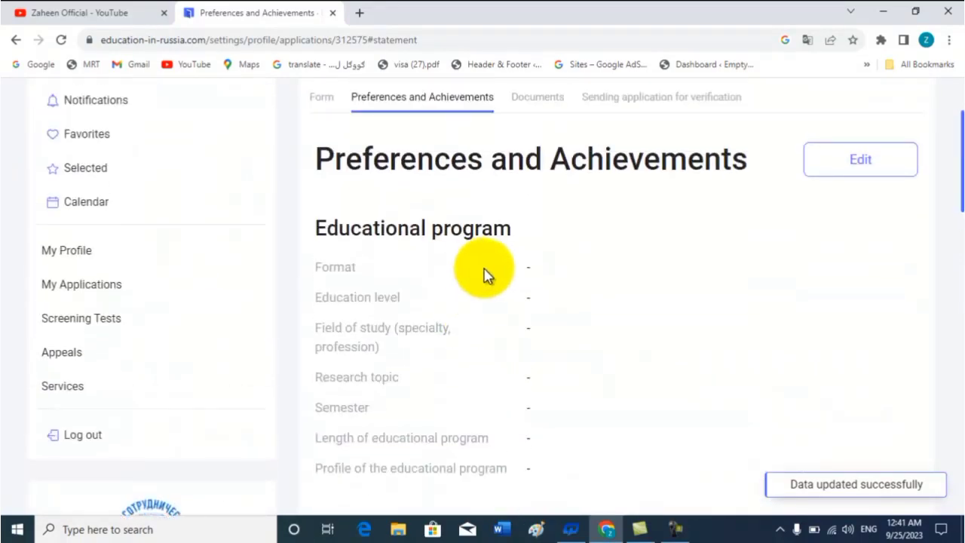
scroll(604, 253, up, 2)
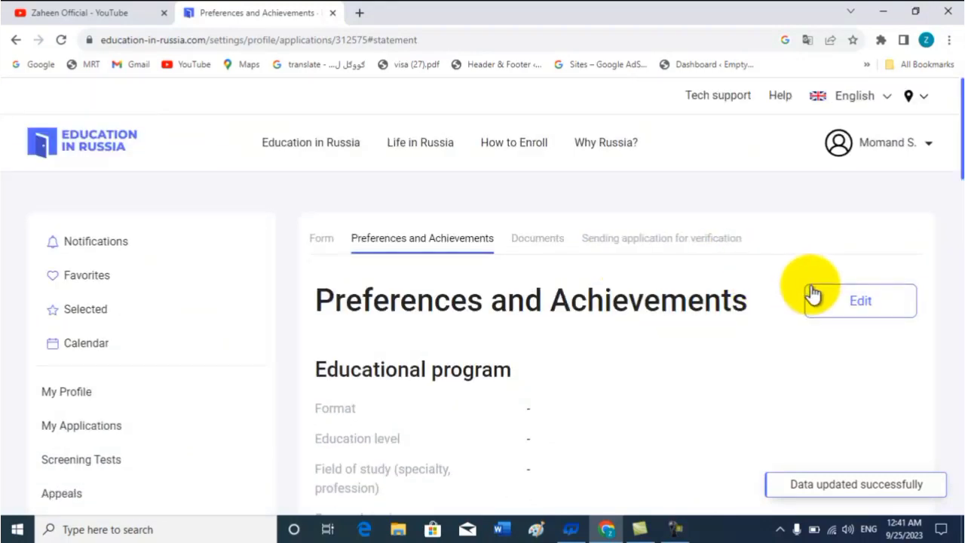
click(813, 294)
Set the study format to In-person and bring up the Education level choices.
scroll(603, 324, down, 1)
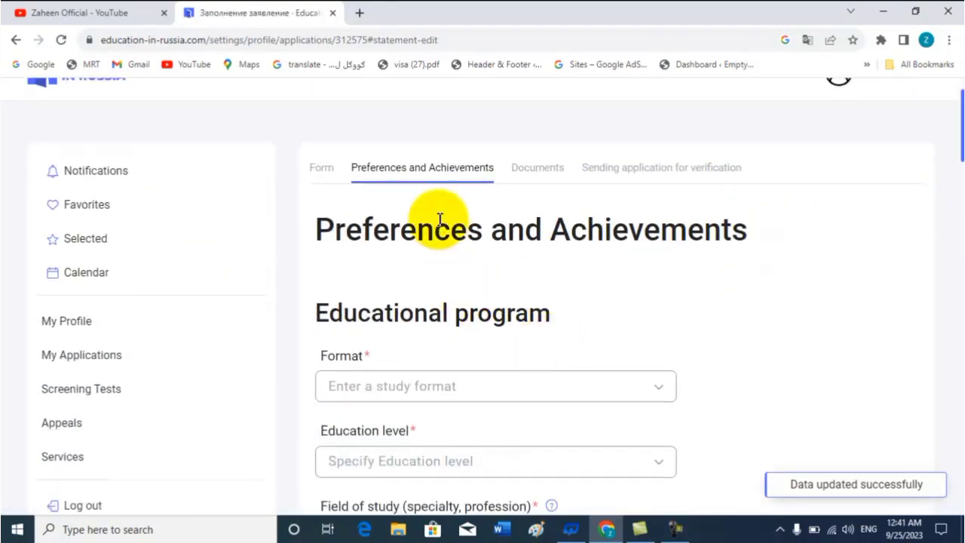
scroll(452, 271, down, 1)
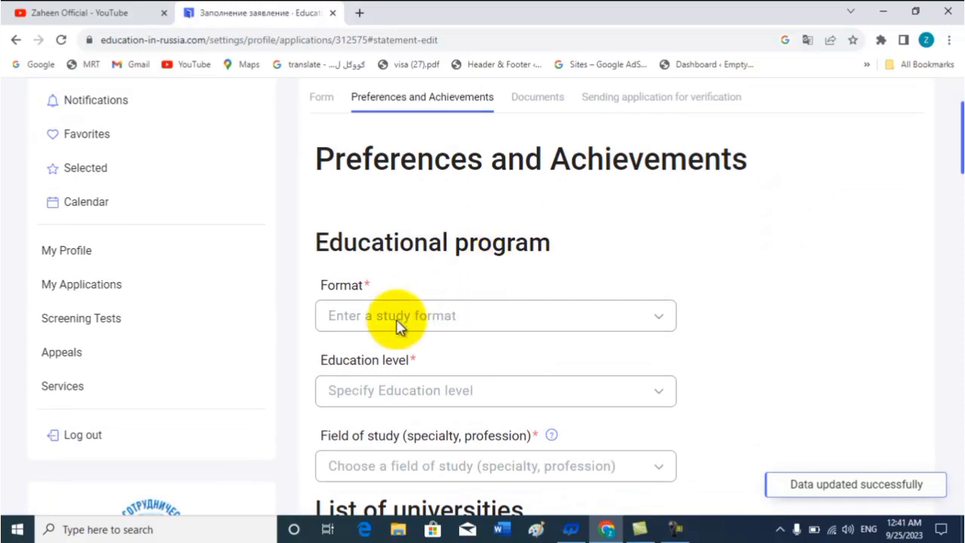
click(398, 323)
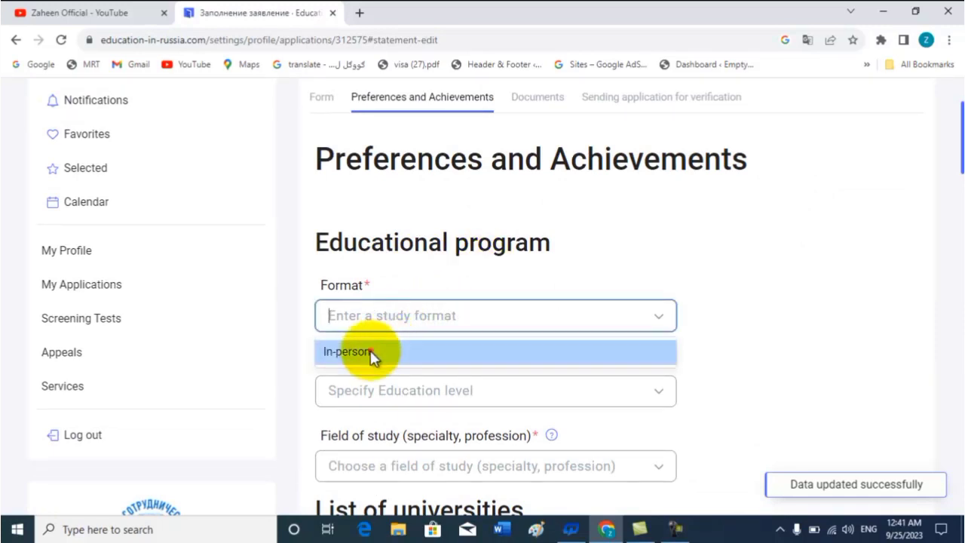
click(374, 356)
scroll(372, 300, down, 1)
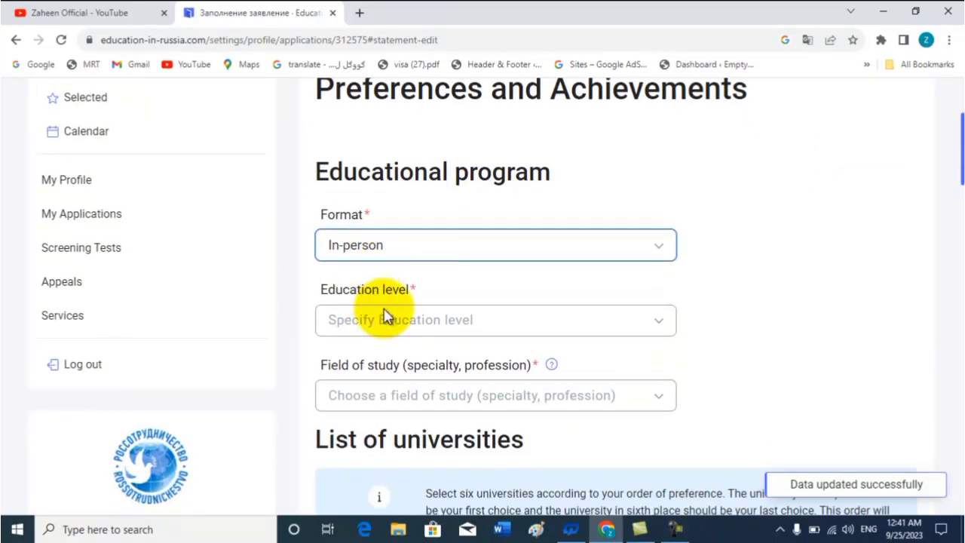
click(395, 323)
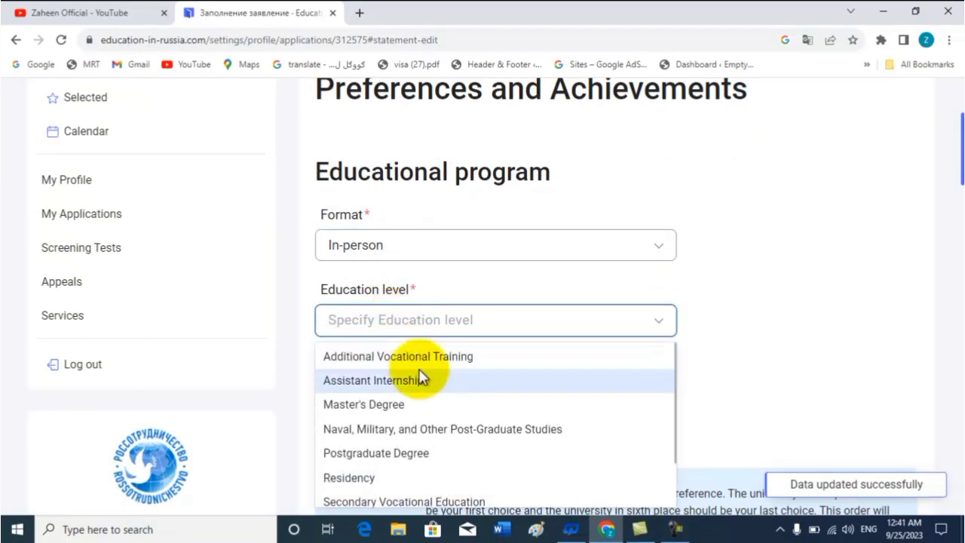
scroll(420, 379, down, 2)
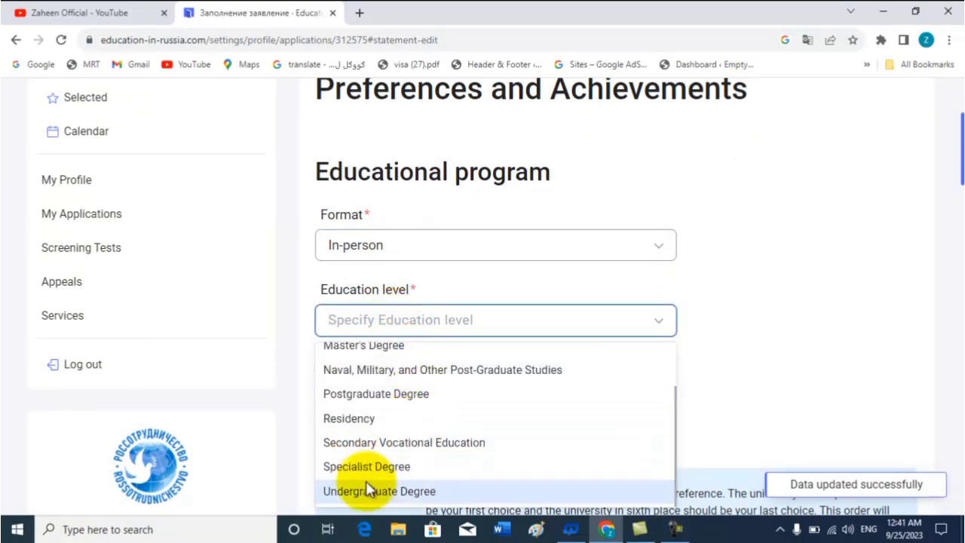
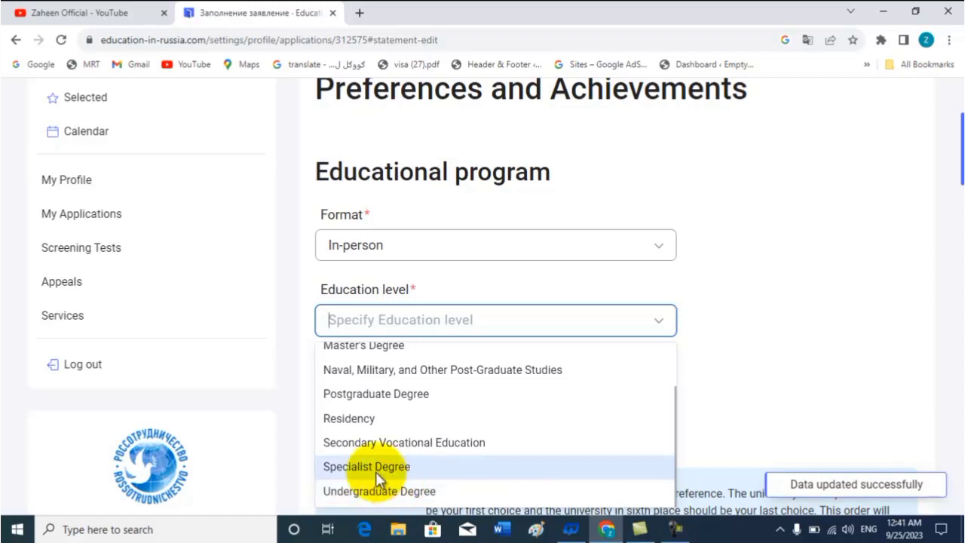
Set the education level to Undergraduate Degree.
scroll(377, 416, up, 1)
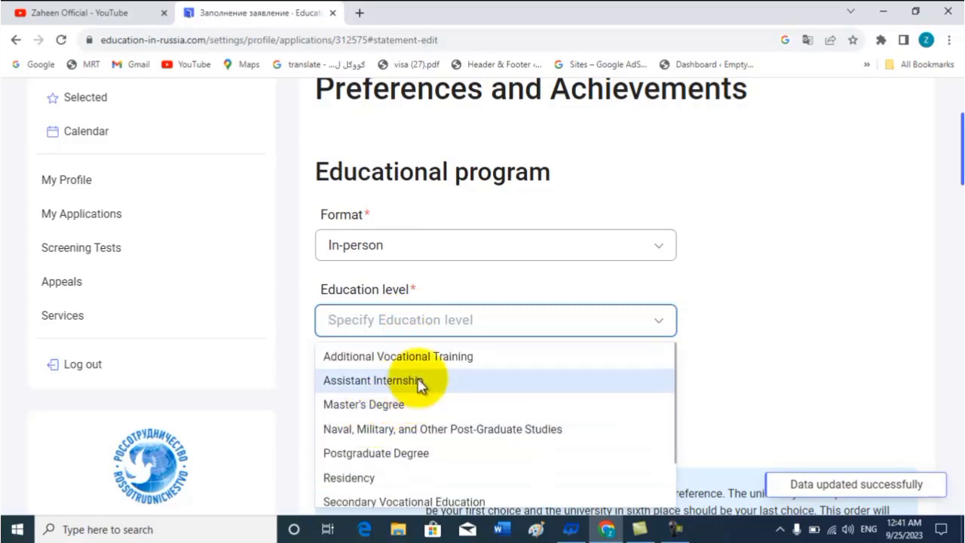
scroll(389, 362, down, 1)
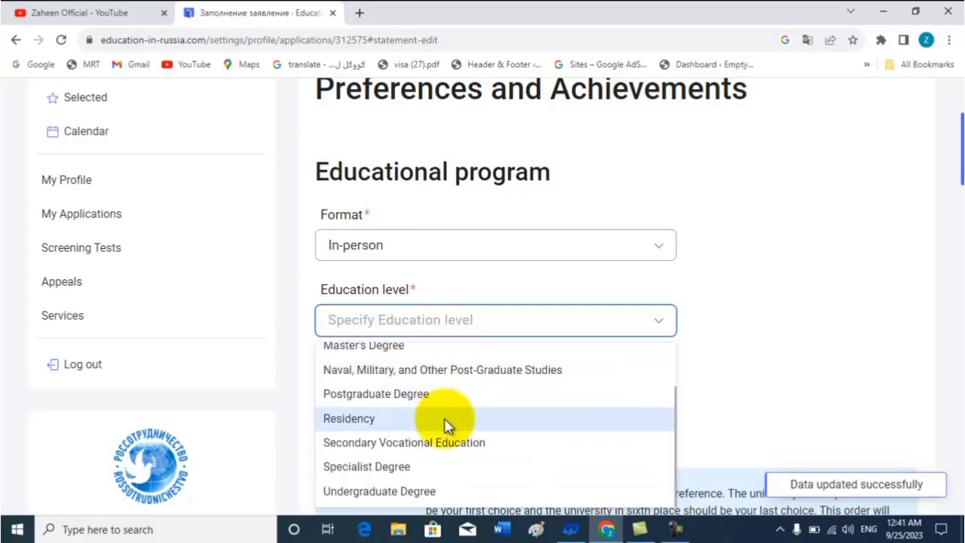
click(377, 494)
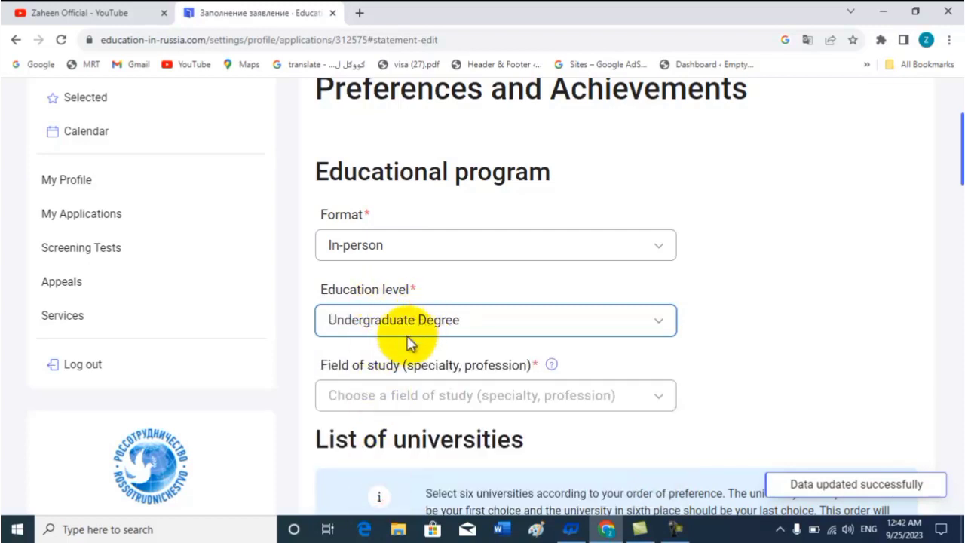
Set the field of study to 02.03.01 Mathematics and Computer Sciences.
scroll(453, 337, down, 1)
click(470, 332)
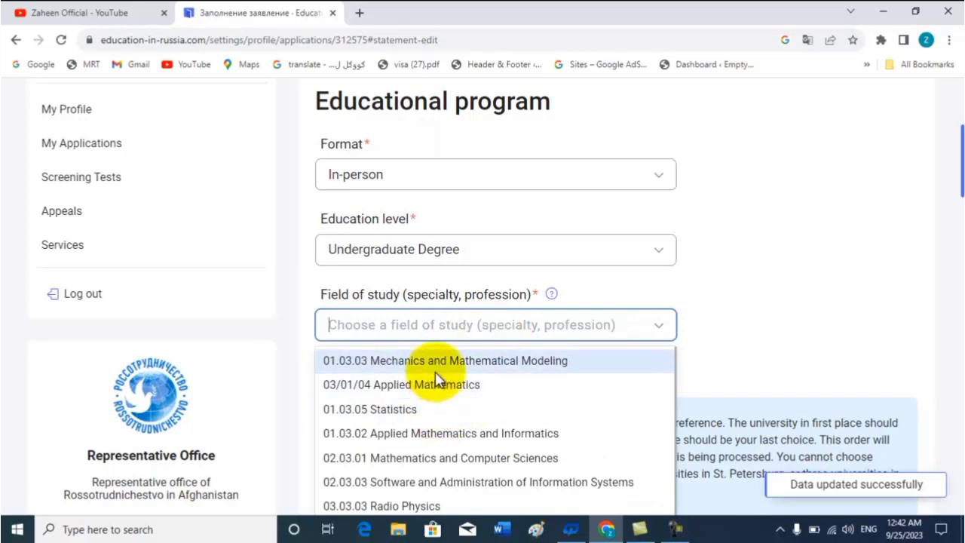
scroll(442, 377, down, 1)
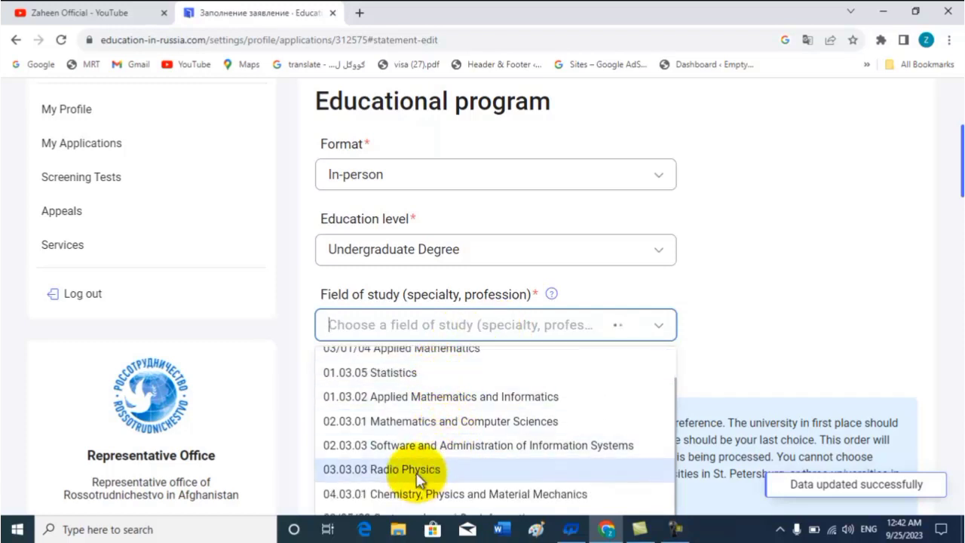
scroll(453, 445, down, 5)
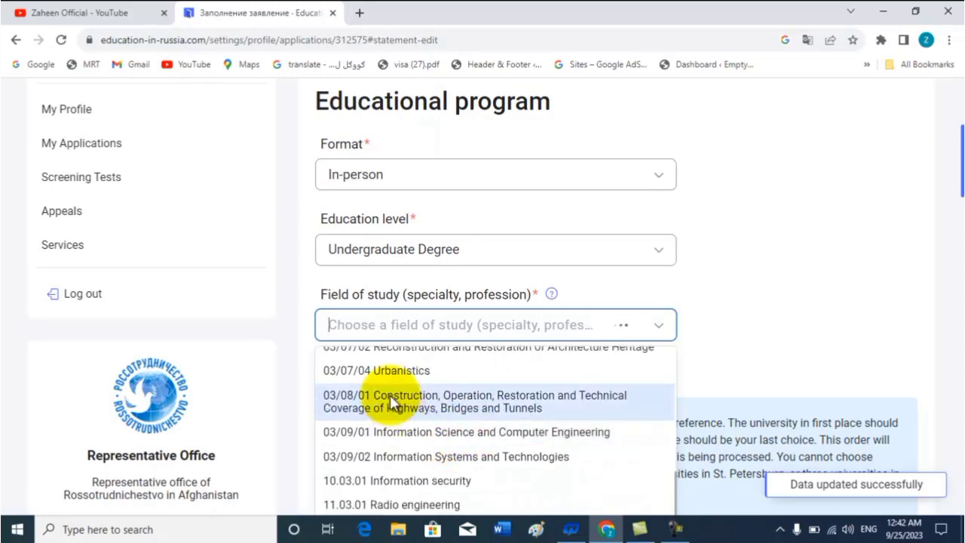
click(552, 417)
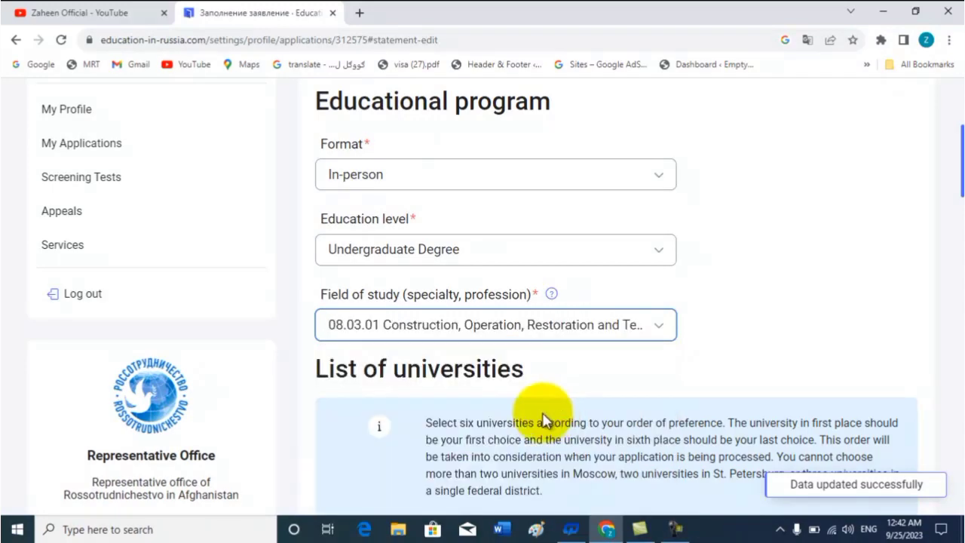
click(581, 326)
scroll(368, 477, down, 10)
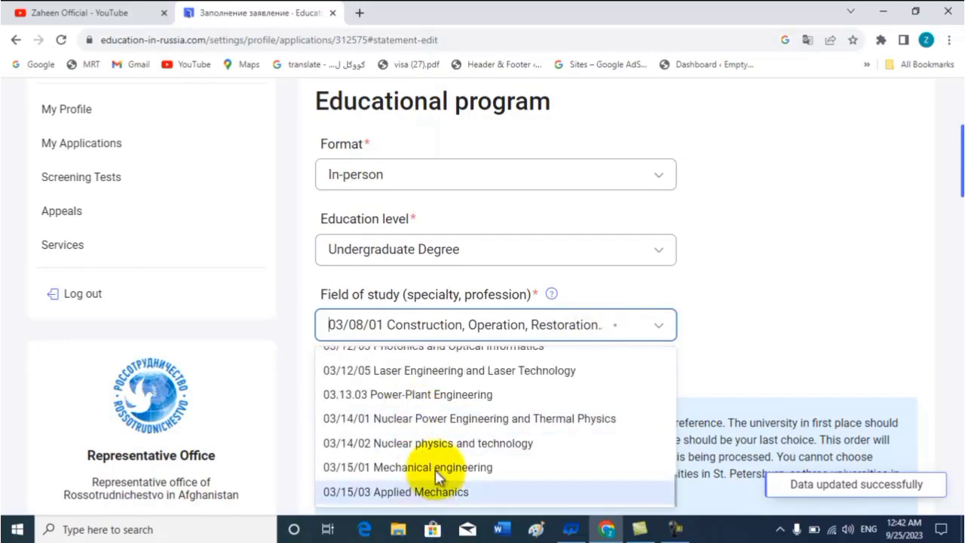
scroll(442, 482, down, 3)
scroll(442, 452, up, 1)
scroll(434, 362, up, 2)
scroll(432, 343, up, 8)
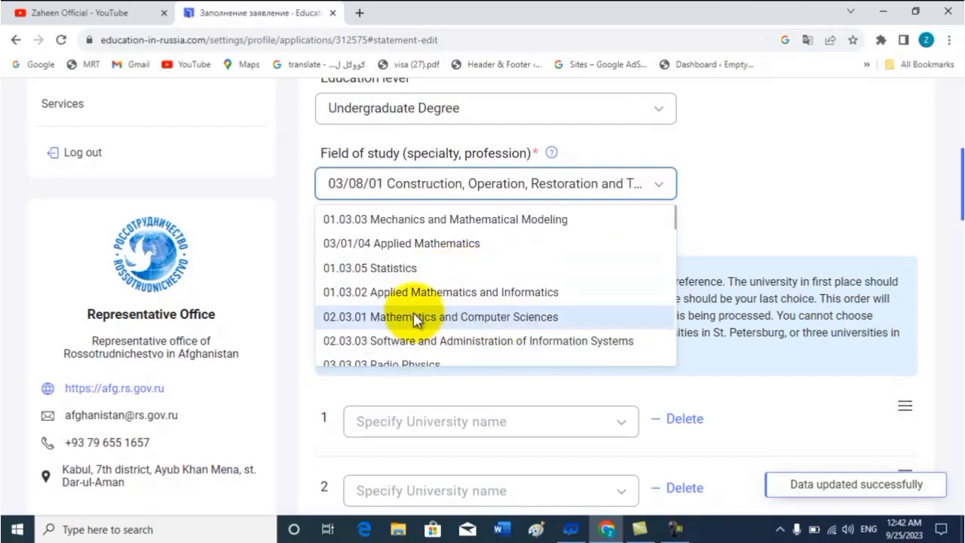
scroll(506, 345, down, 1)
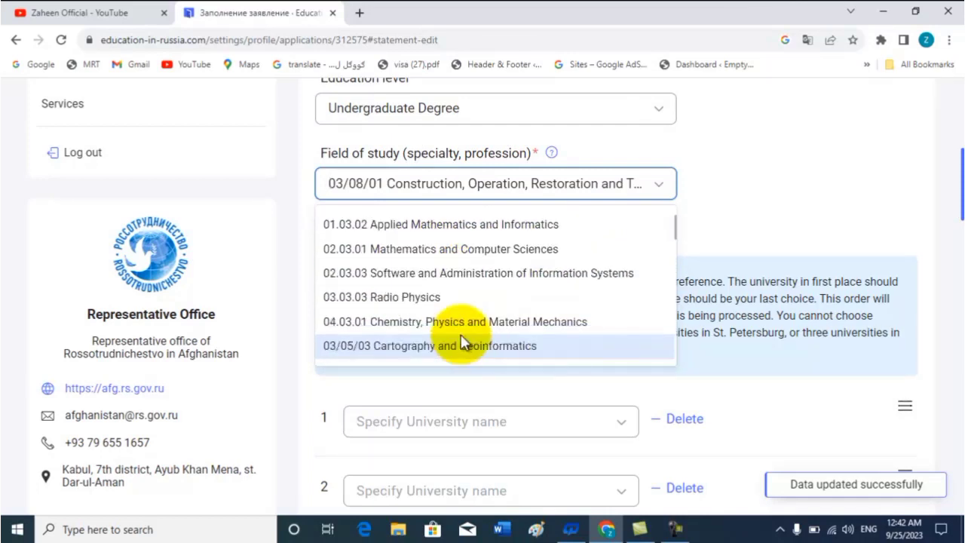
click(460, 249)
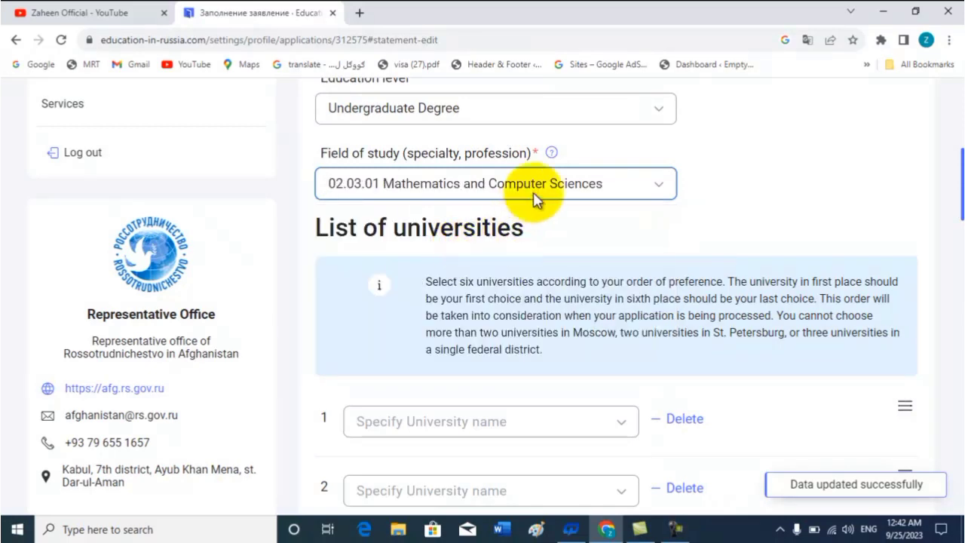
scroll(388, 243, down, 2)
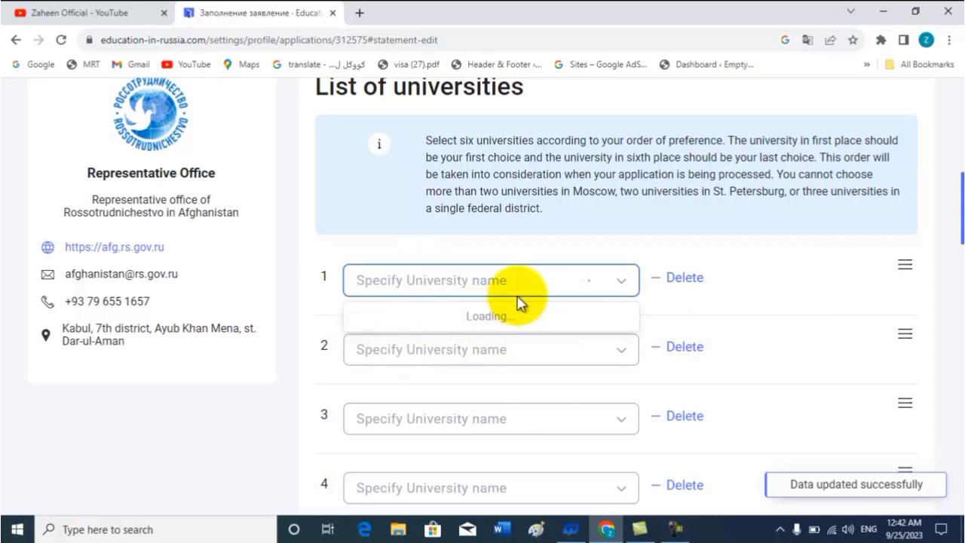
Pick Altai, Dagestan and Kazan (Volga region) as the first three university choices.
scroll(537, 316, down, 4)
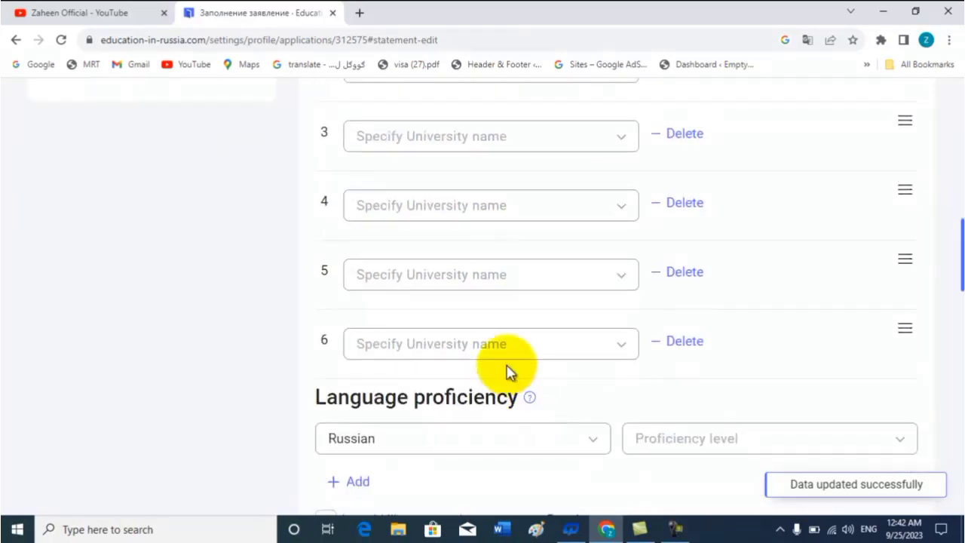
scroll(507, 369, up, 1)
scroll(507, 365, up, 3)
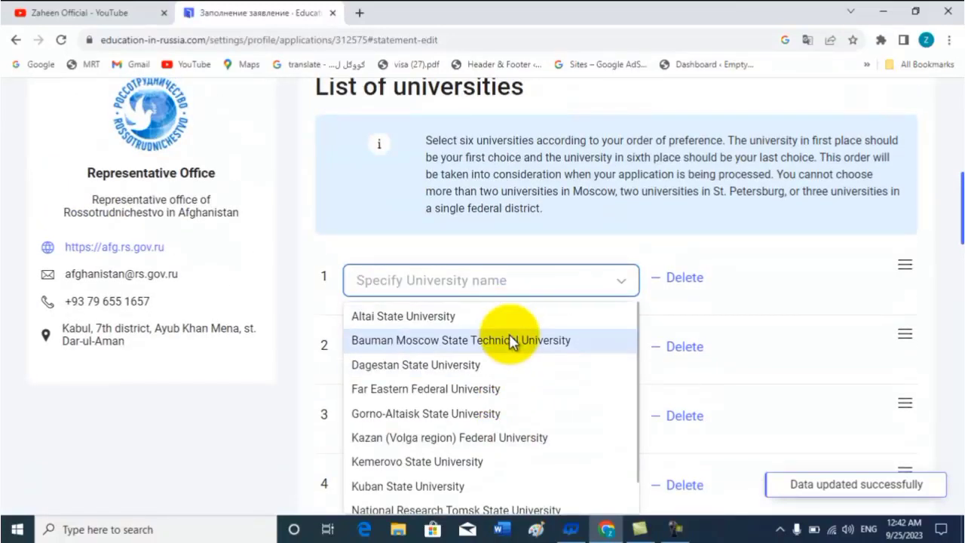
scroll(490, 354, down, 1)
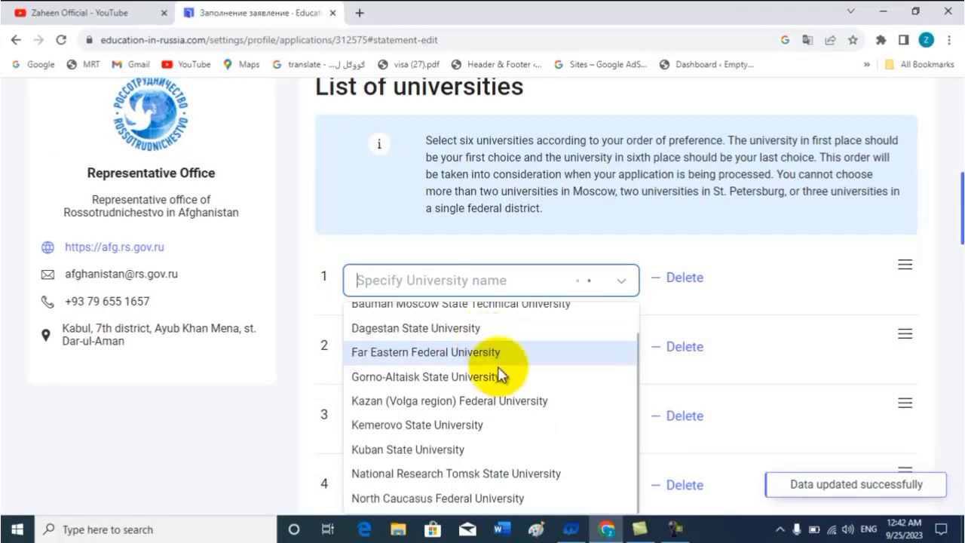
scroll(528, 362, up, 1)
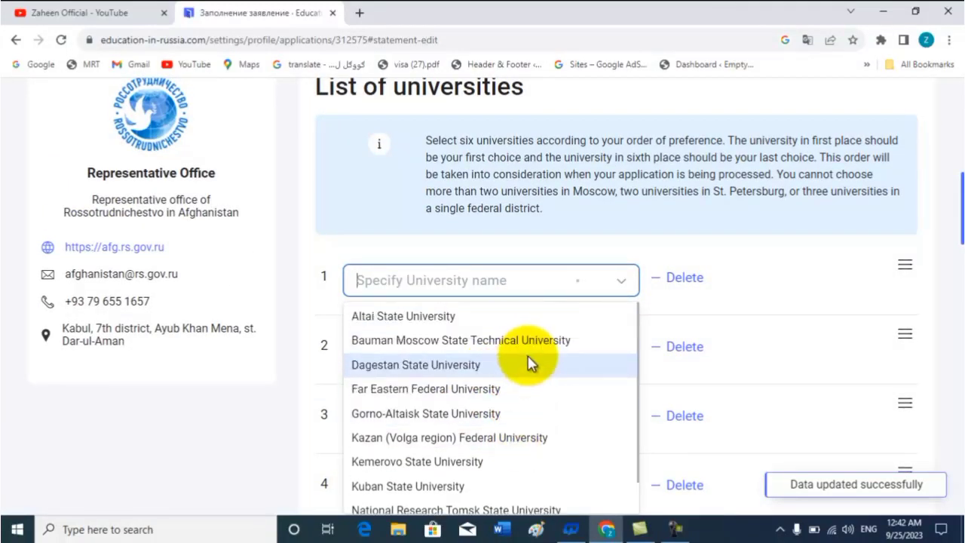
click(445, 317)
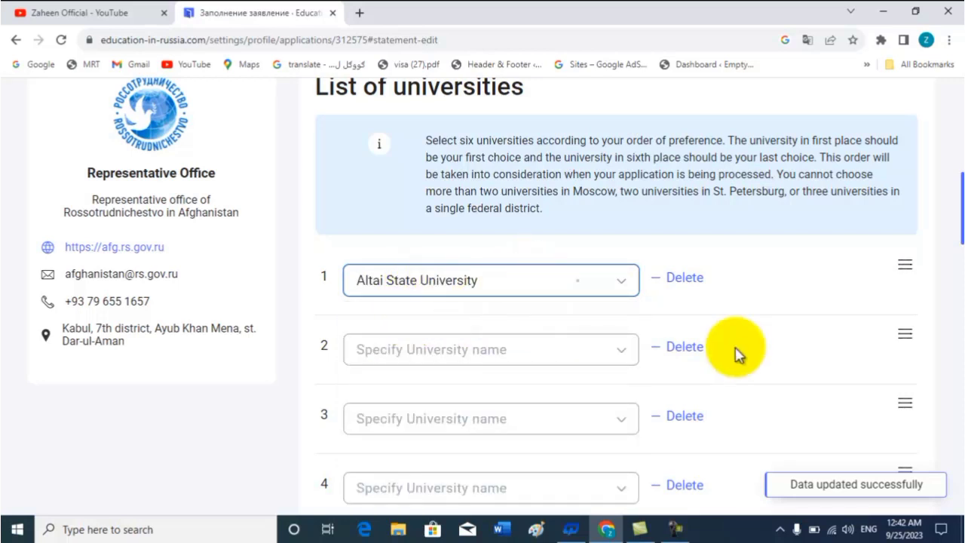
click(547, 357)
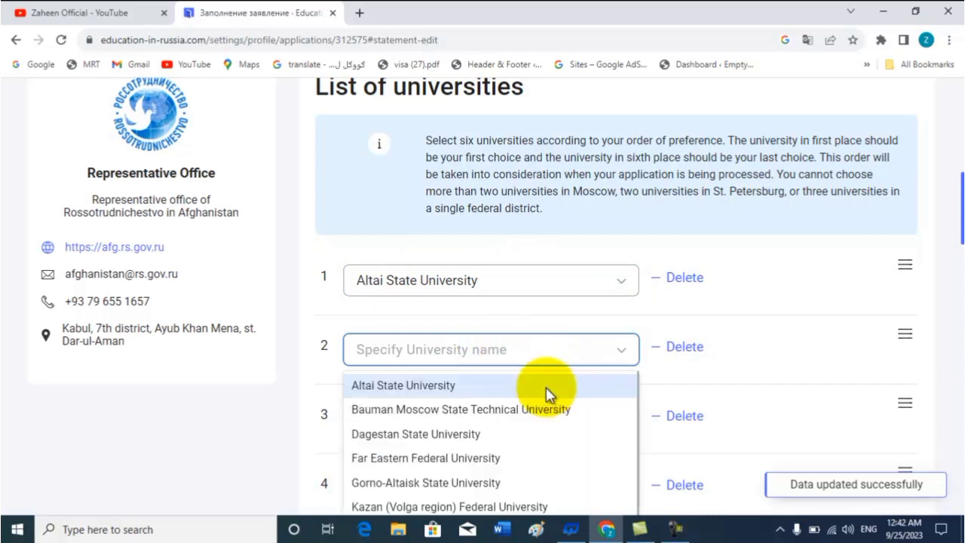
click(532, 391)
scroll(517, 388, down, 1)
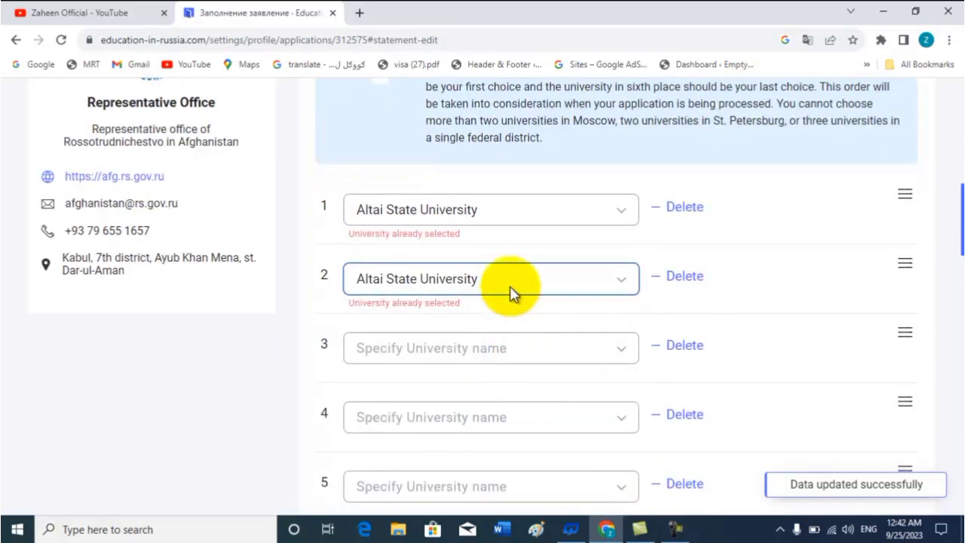
click(509, 287)
click(495, 362)
click(506, 349)
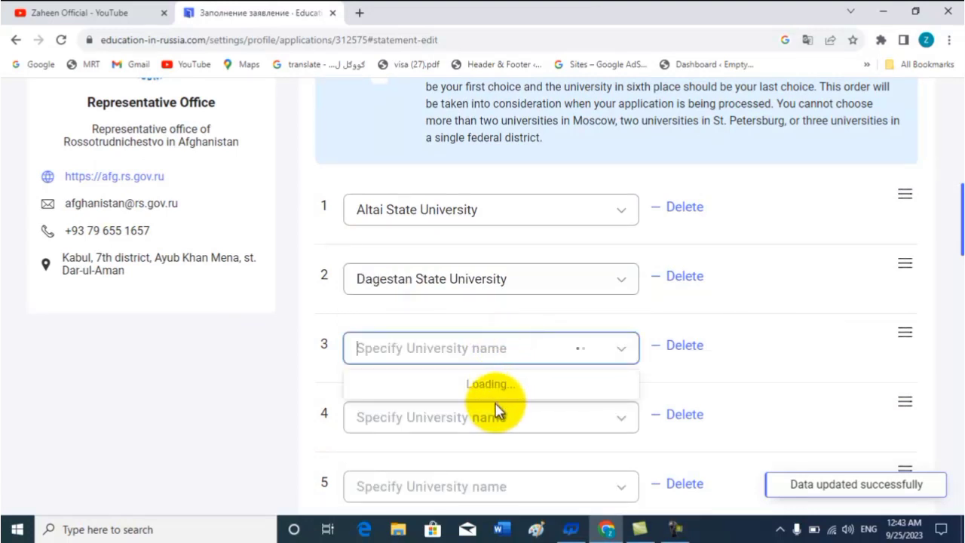
scroll(573, 333, down, 1)
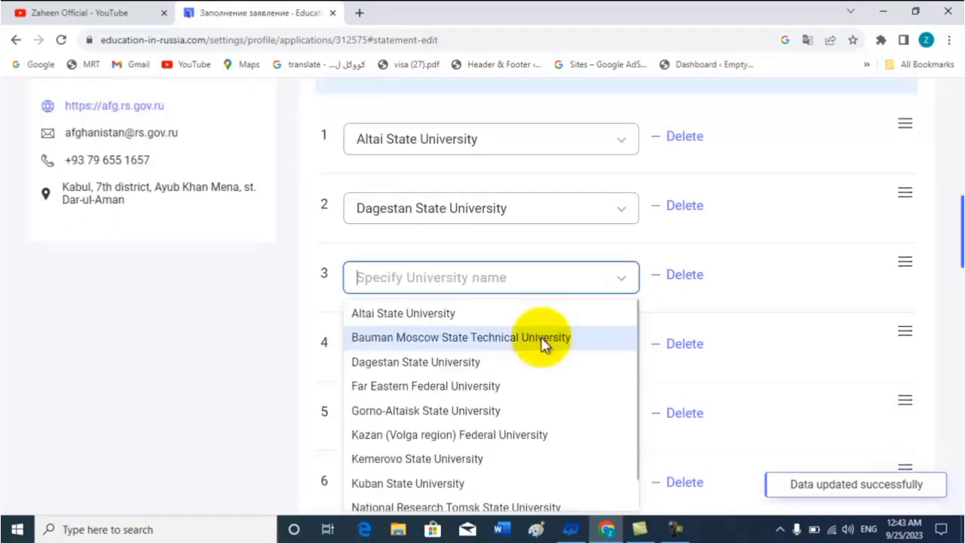
click(479, 439)
Pick Gorno-Altaisk, Far Eastern Federal and Kuban State as the fourth to sixth choices.
scroll(489, 340, down, 2)
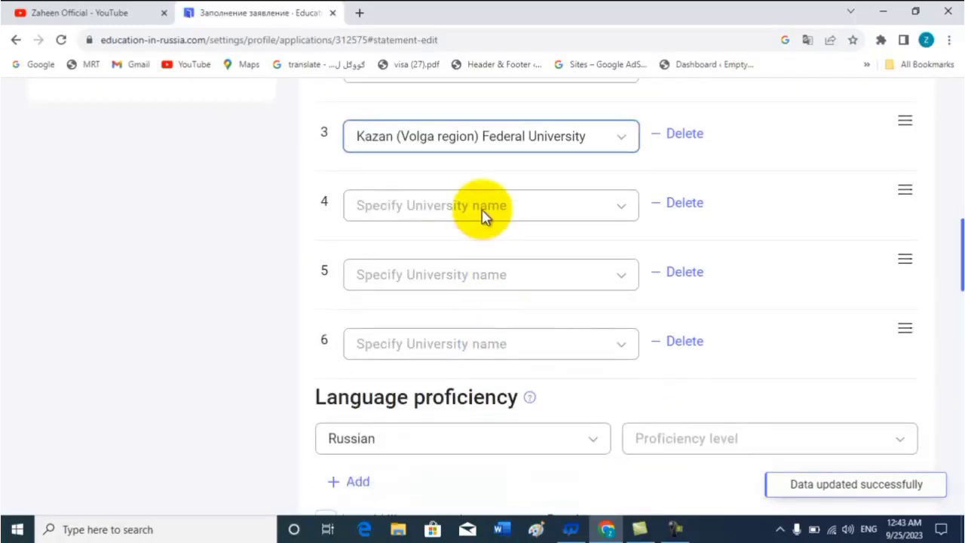
click(483, 214)
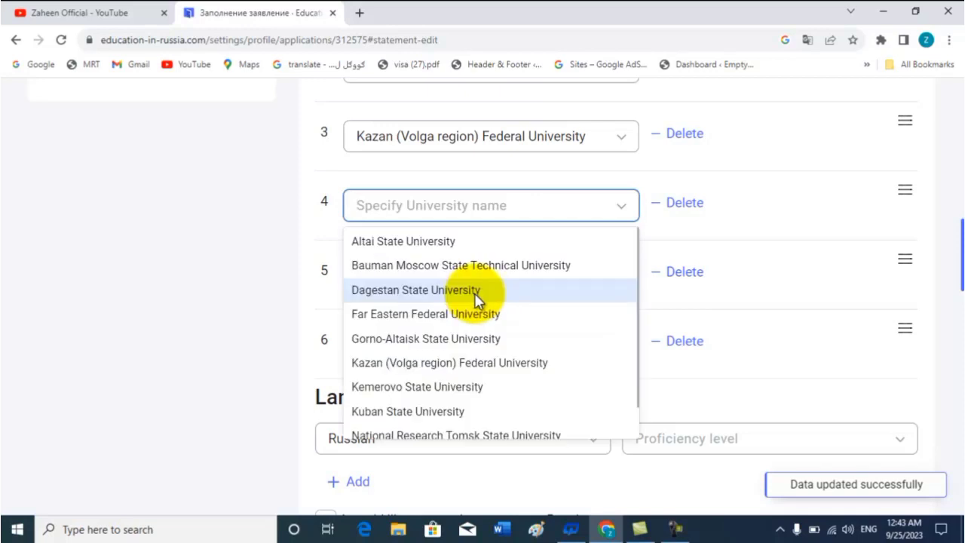
click(474, 343)
click(466, 286)
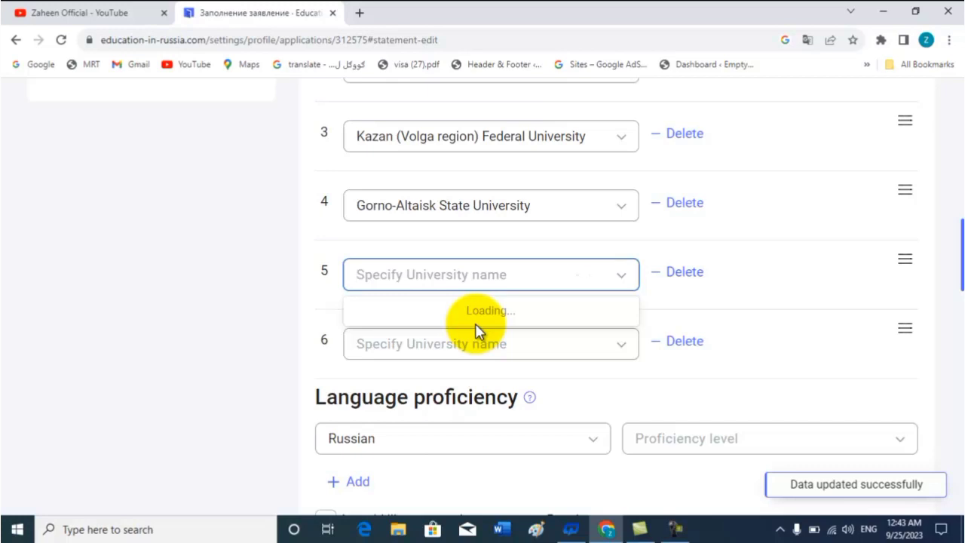
click(463, 377)
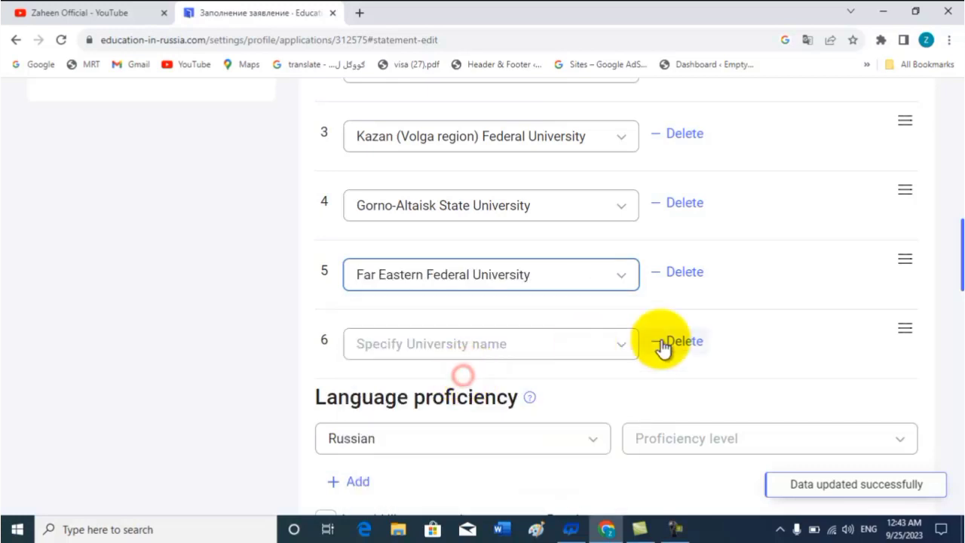
click(487, 355)
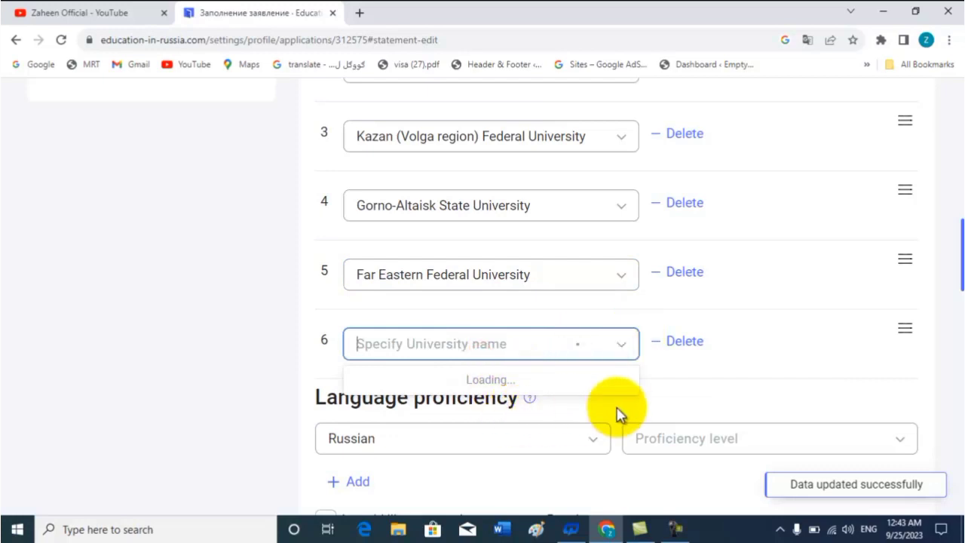
scroll(619, 410, down, 1)
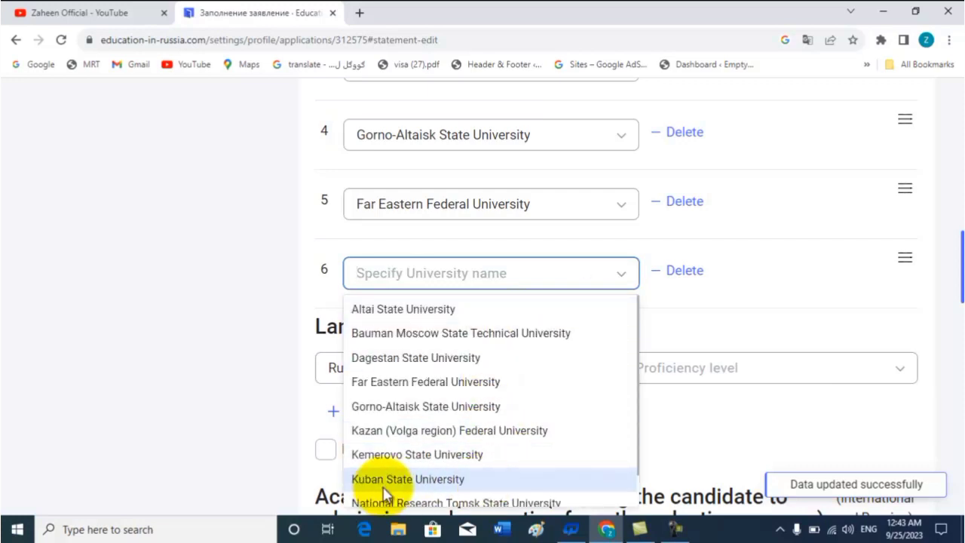
click(369, 479)
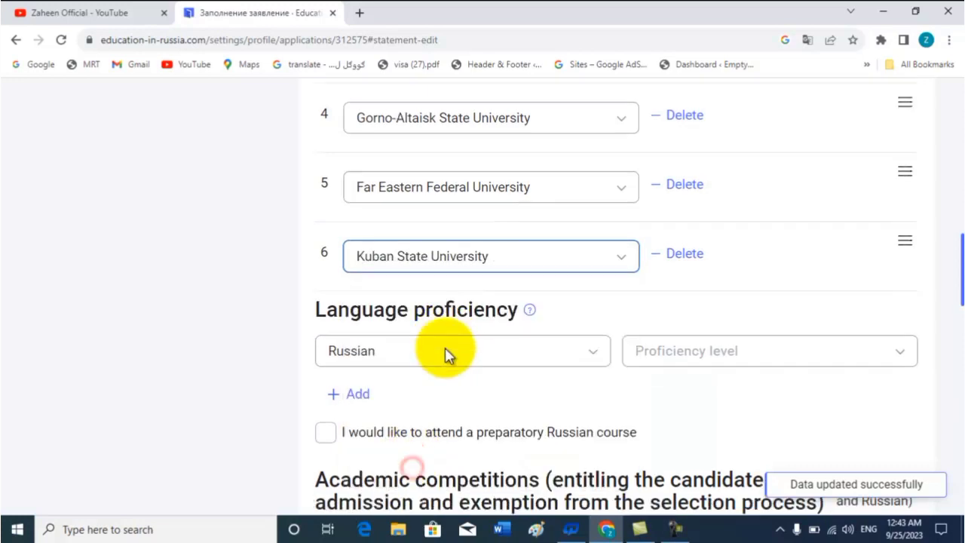
scroll(446, 355, down, 3)
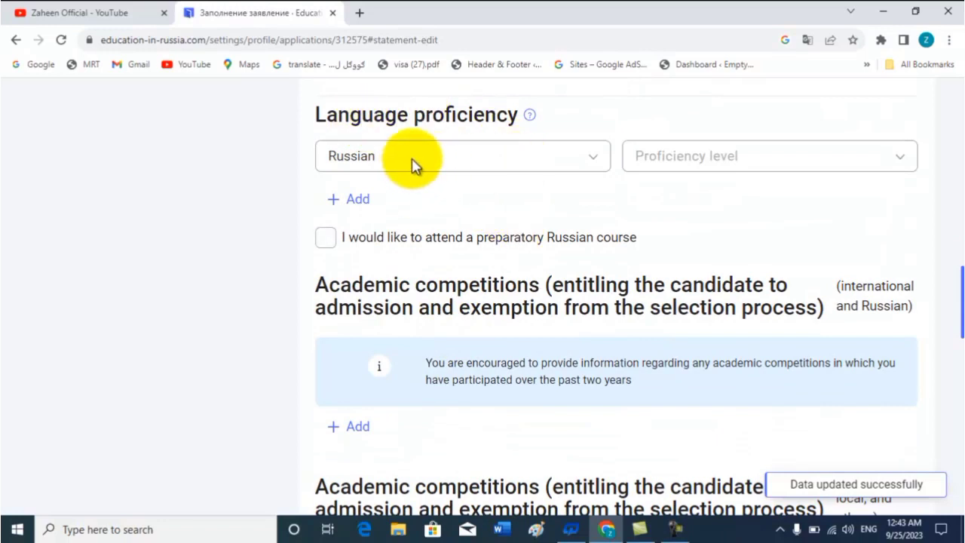
Set the language entry to Pashto with Native speaker proficiency.
scroll(413, 165, up, 1)
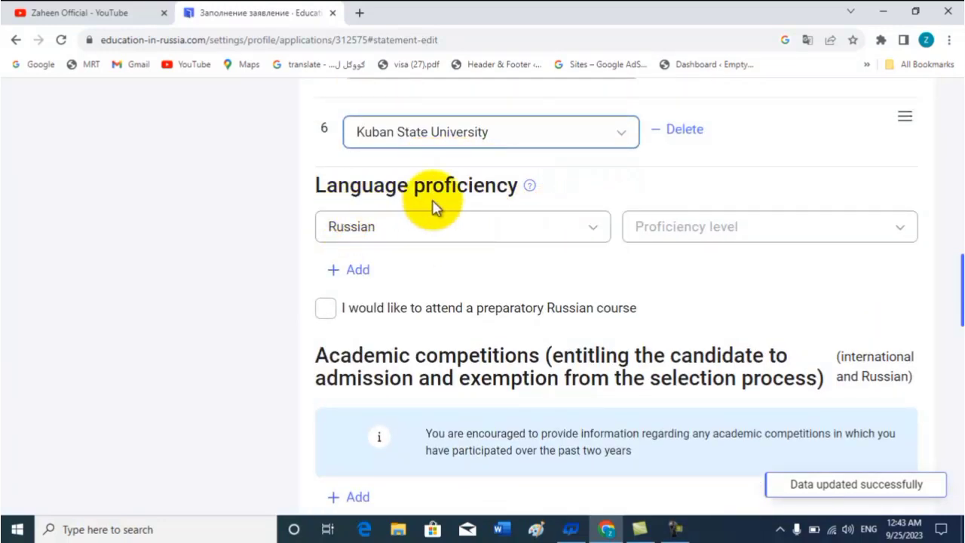
click(537, 229)
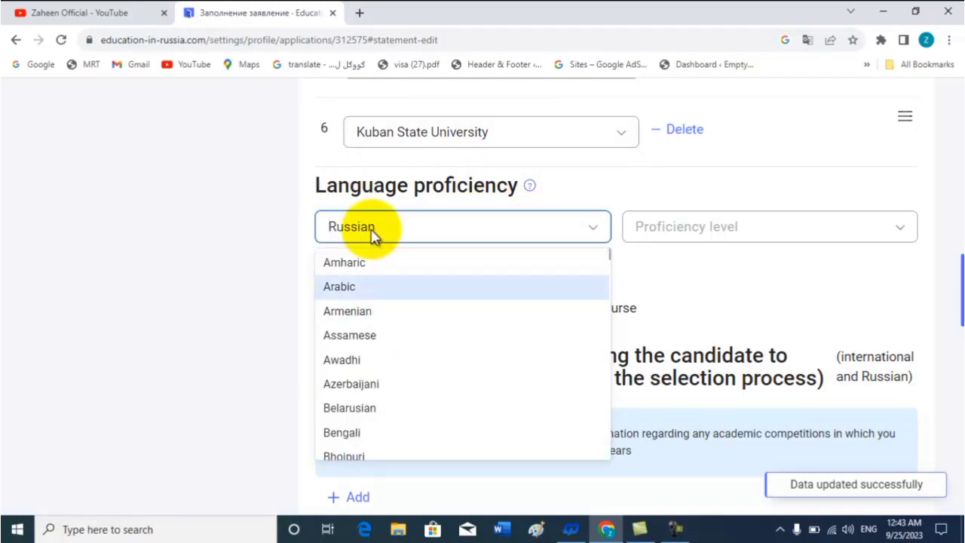
text(p)
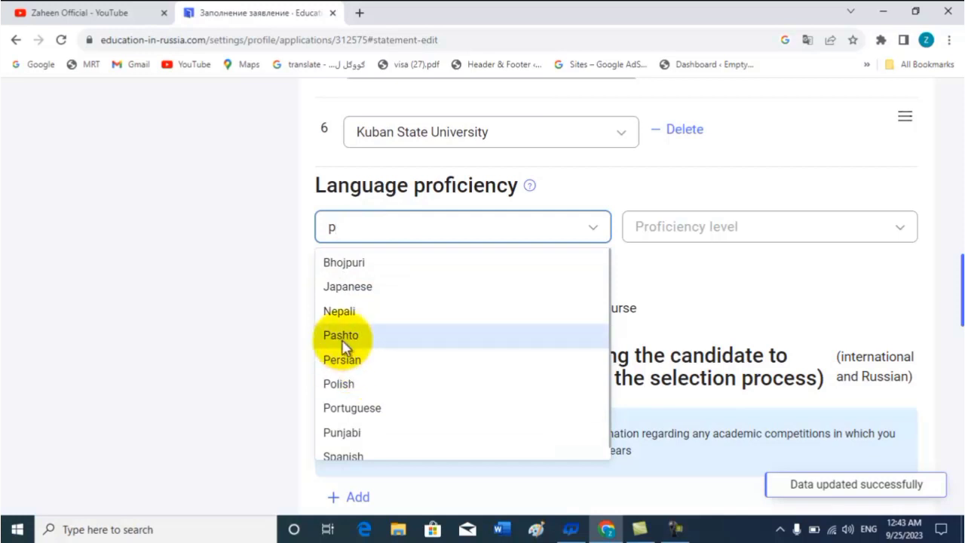
click(341, 335)
click(676, 226)
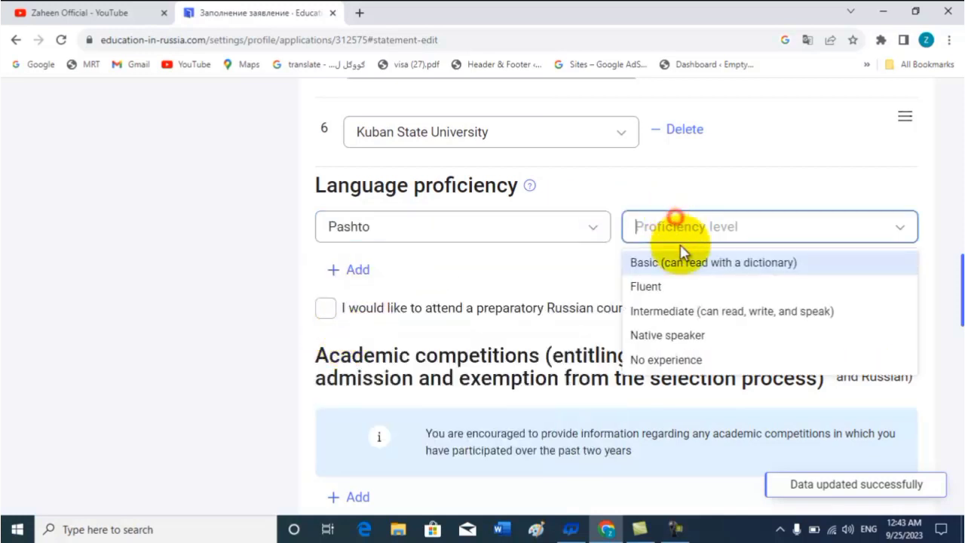
click(652, 337)
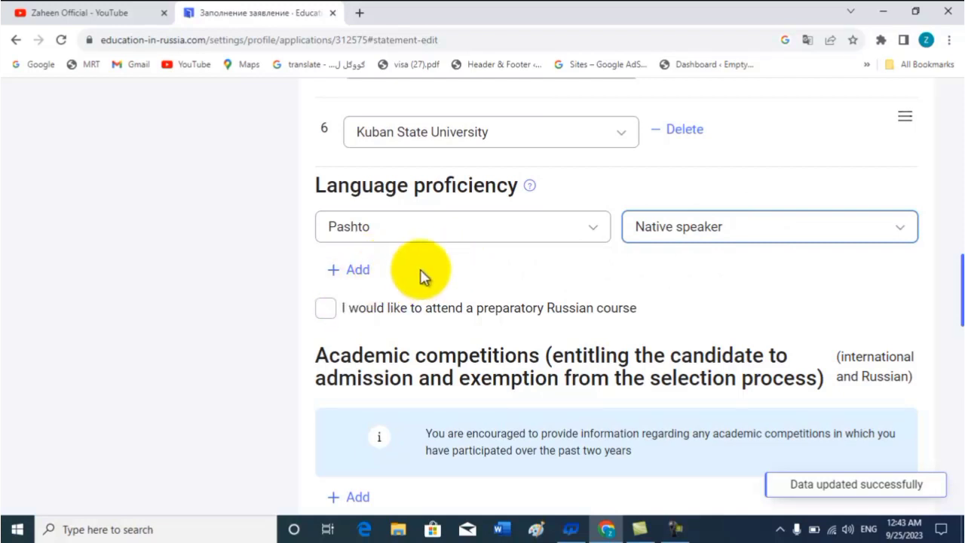
Tick the preparatory Russian course option.
scroll(424, 272, down, 1)
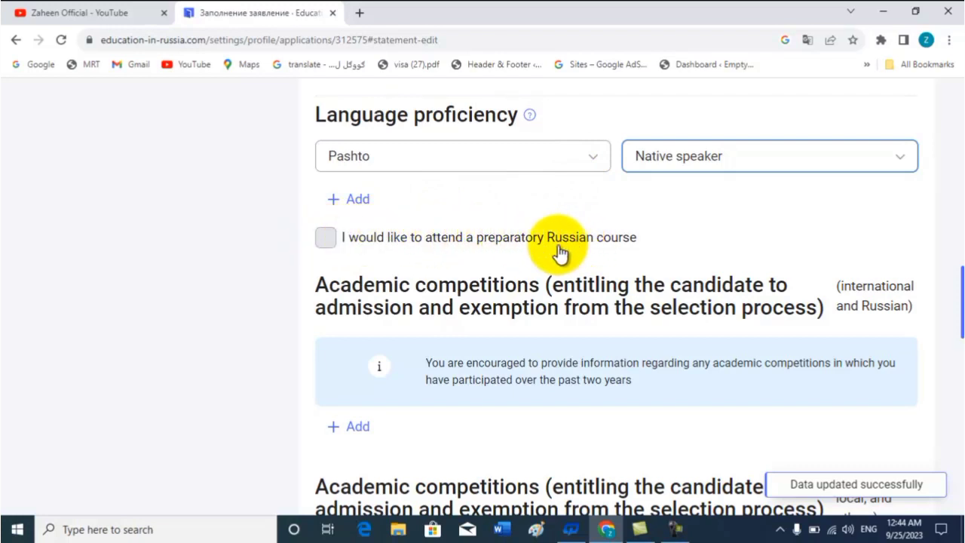
click(635, 239)
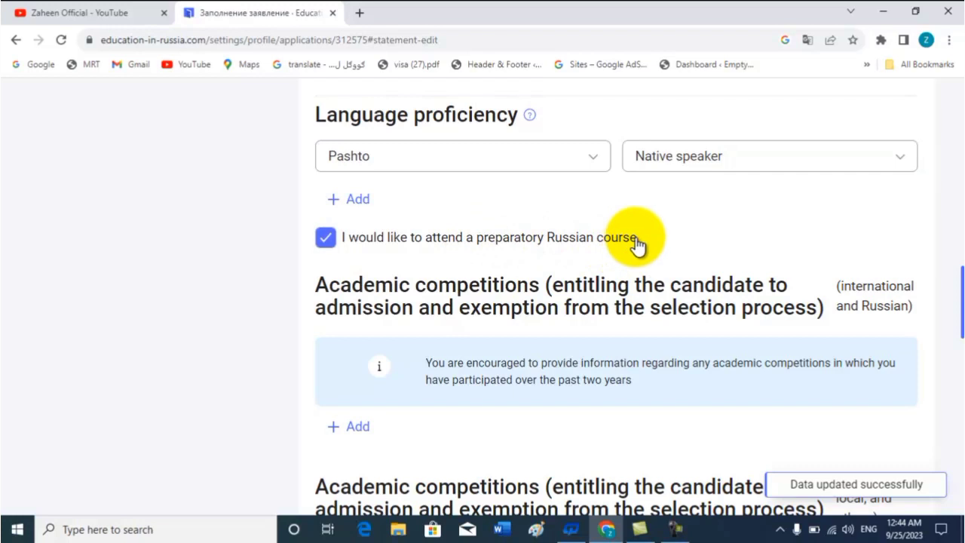
click(324, 239)
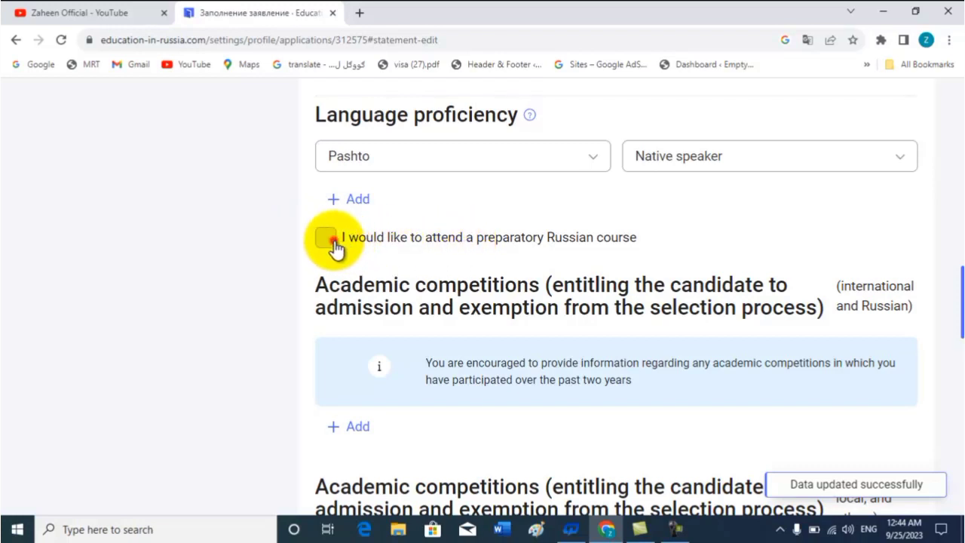
scroll(506, 198, down, 2)
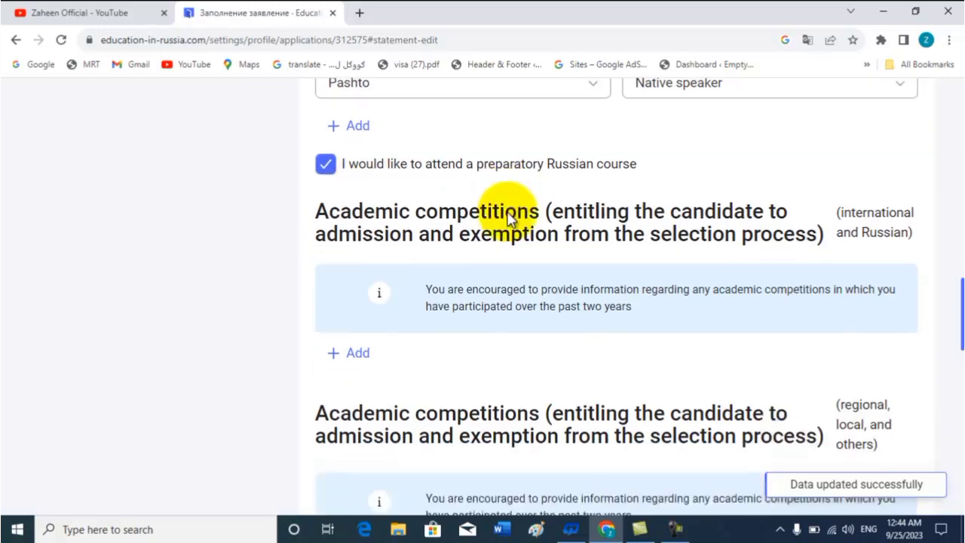
Leave the competitions, athletic achievements and Other data sections empty and save the page with Next.
scroll(503, 189, down, 3)
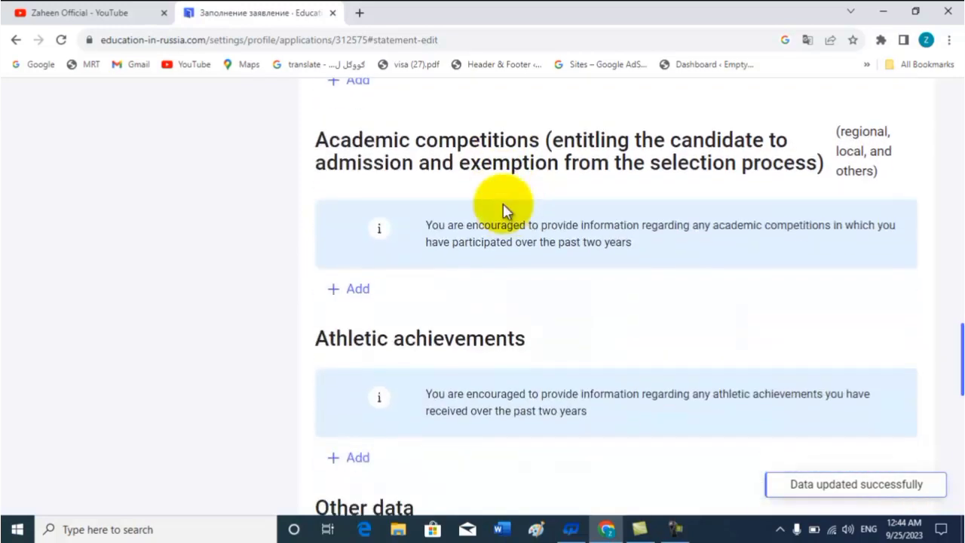
scroll(503, 209, up, 2)
scroll(603, 168, up, 2)
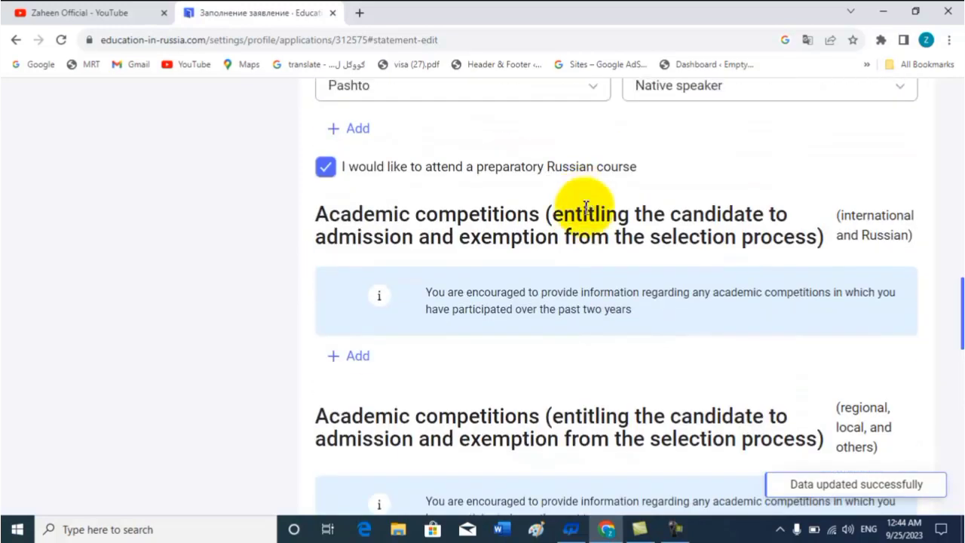
scroll(550, 216, down, 1)
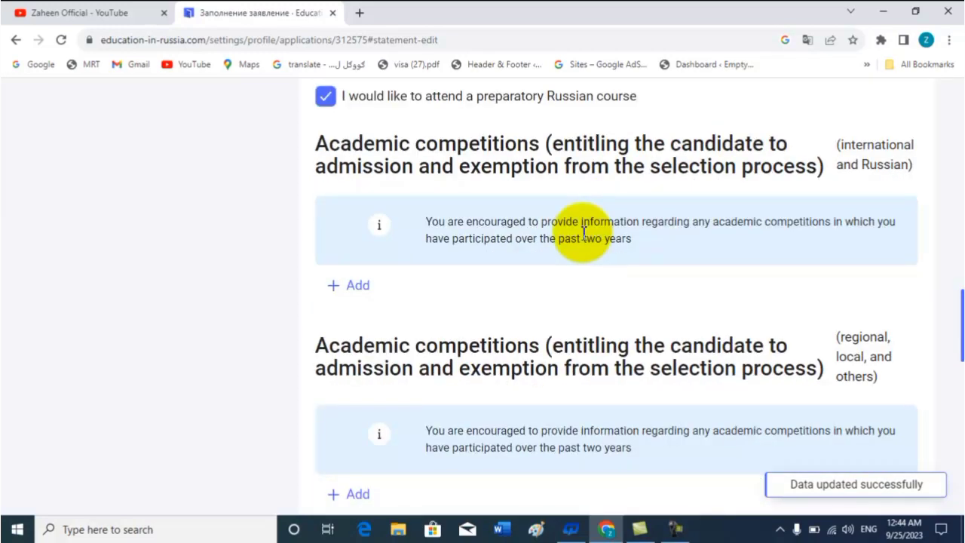
scroll(583, 233, down, 4)
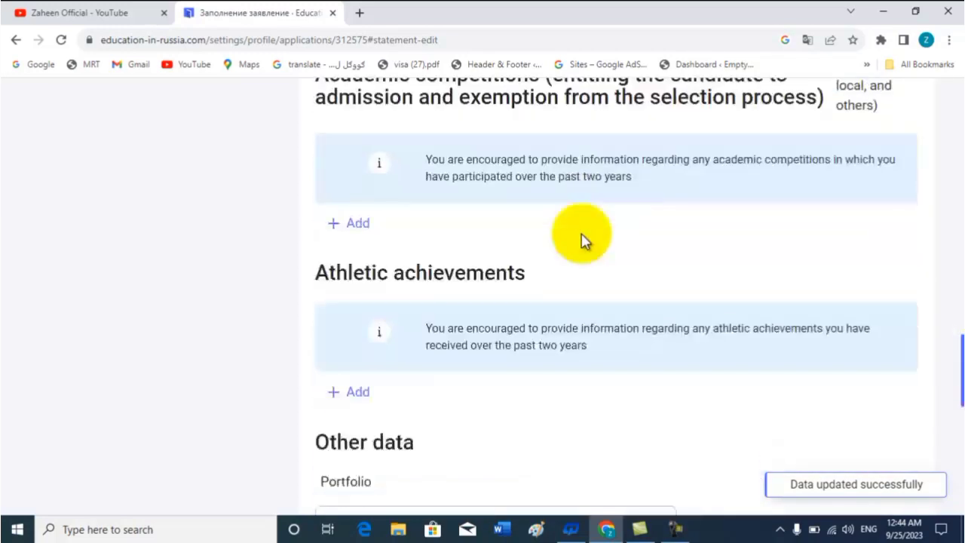
scroll(588, 235, down, 3)
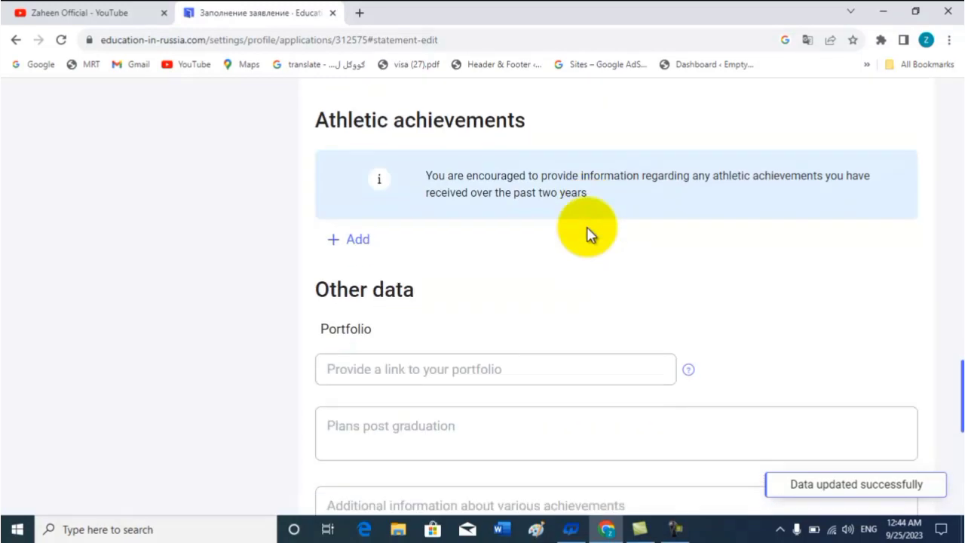
scroll(588, 234, down, 3)
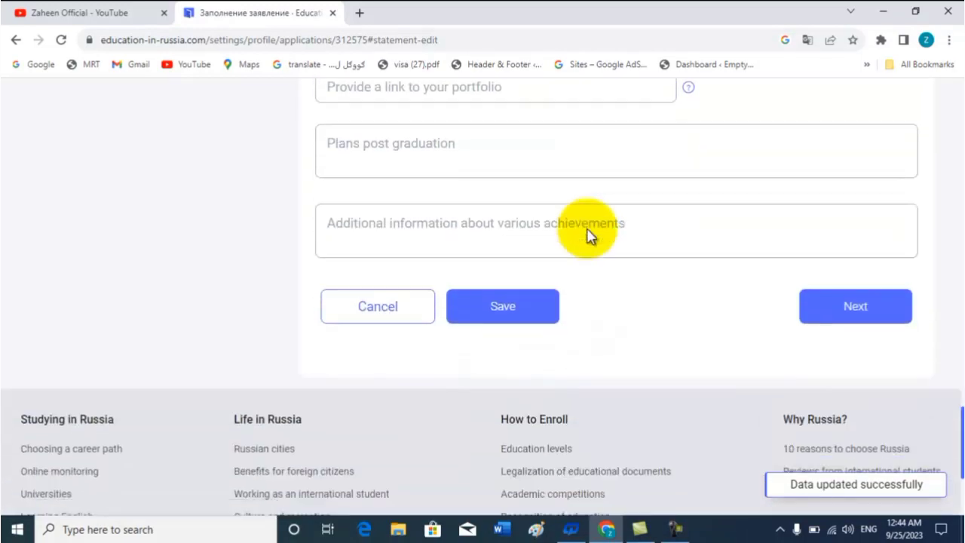
scroll(636, 218, up, 2)
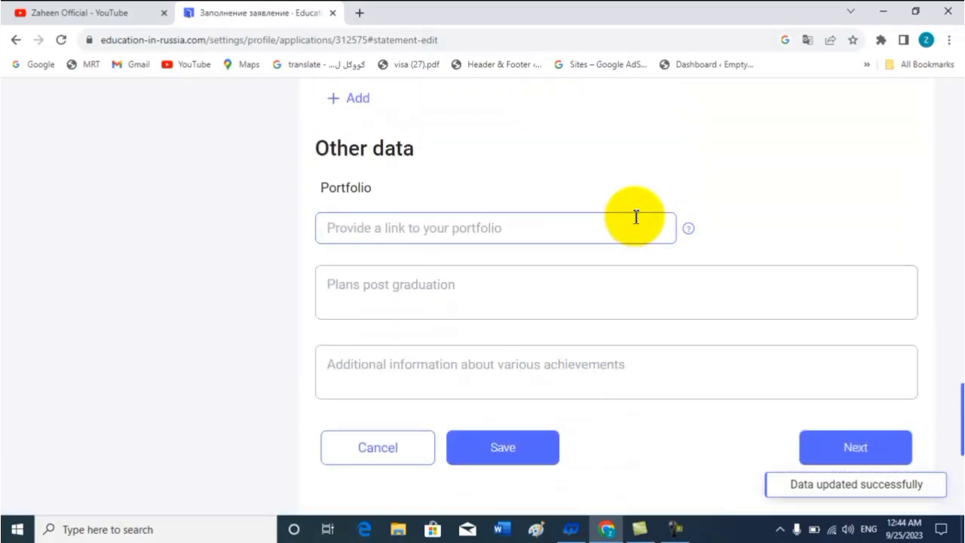
click(830, 451)
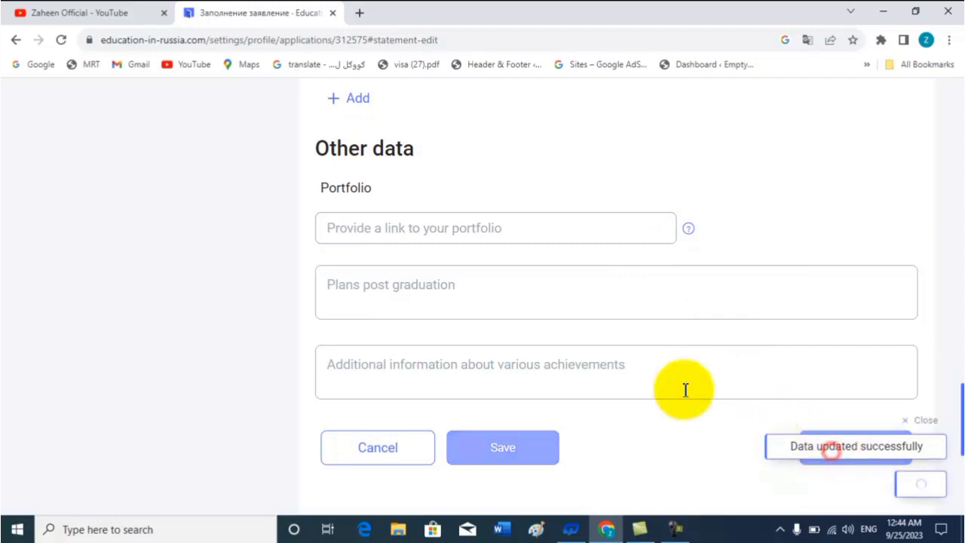
Scroll the Documents step down to the Consent to personal data processing section.
scroll(539, 233, down, 5)
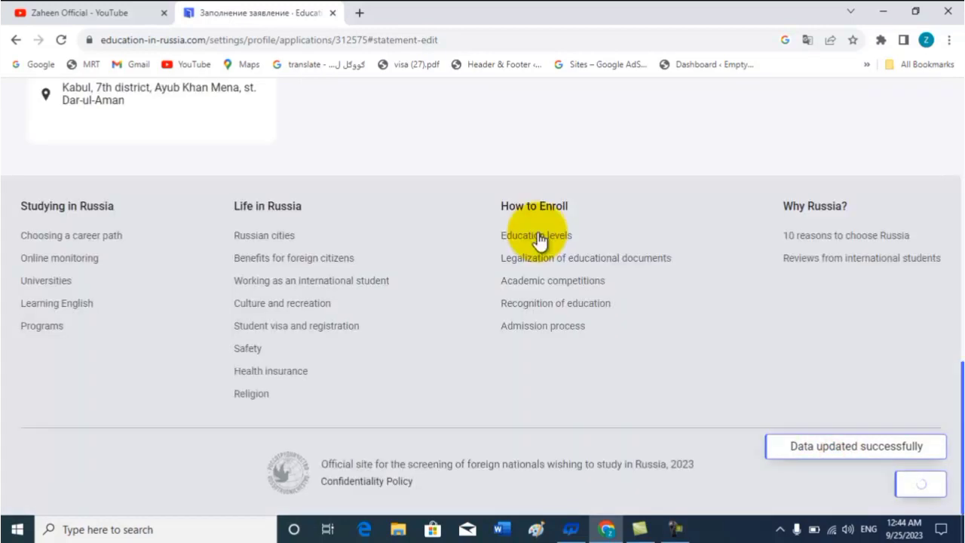
scroll(526, 233, up, 6)
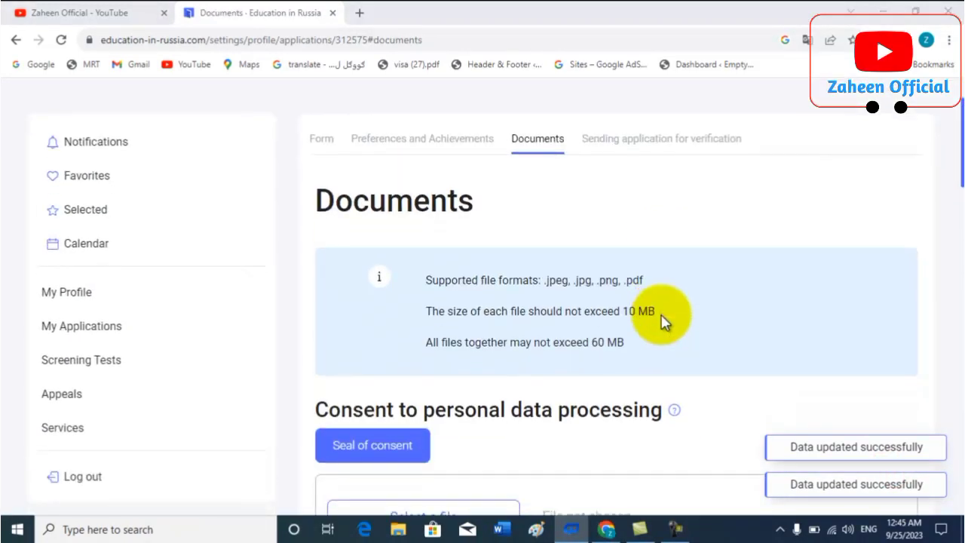
scroll(661, 324, down, 1)
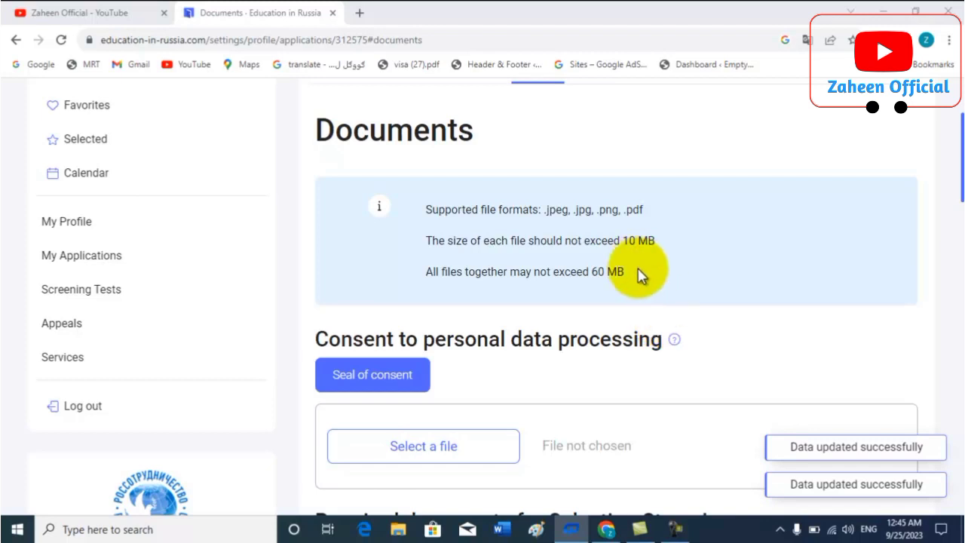
scroll(638, 275, down, 1)
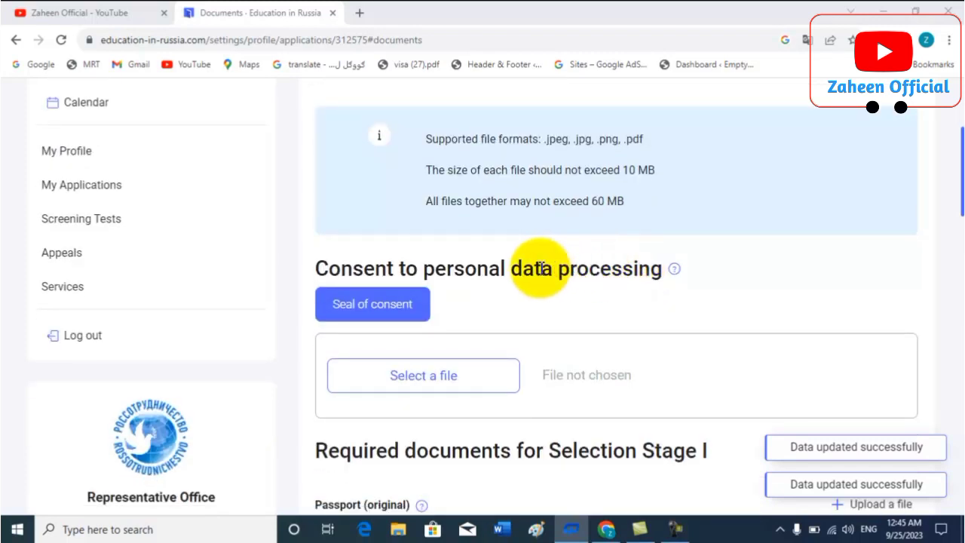
scroll(543, 270, down, 1)
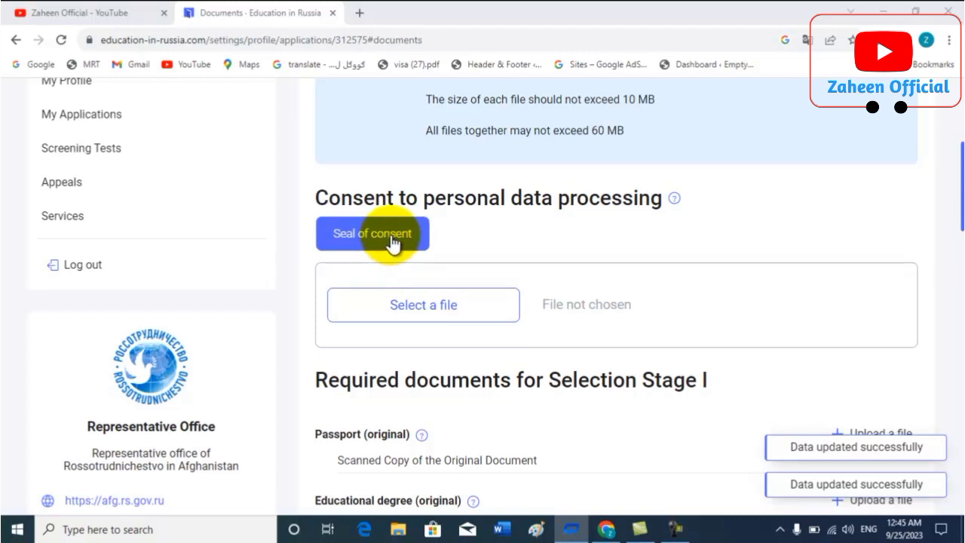
Save the Seal of consent PDF to the Desktop and show it in File Explorer.
click(391, 240)
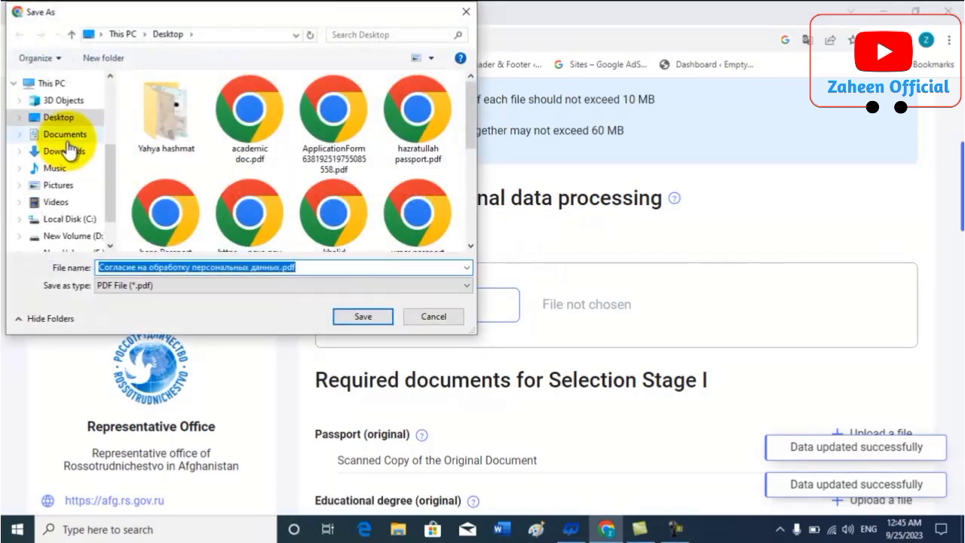
click(369, 318)
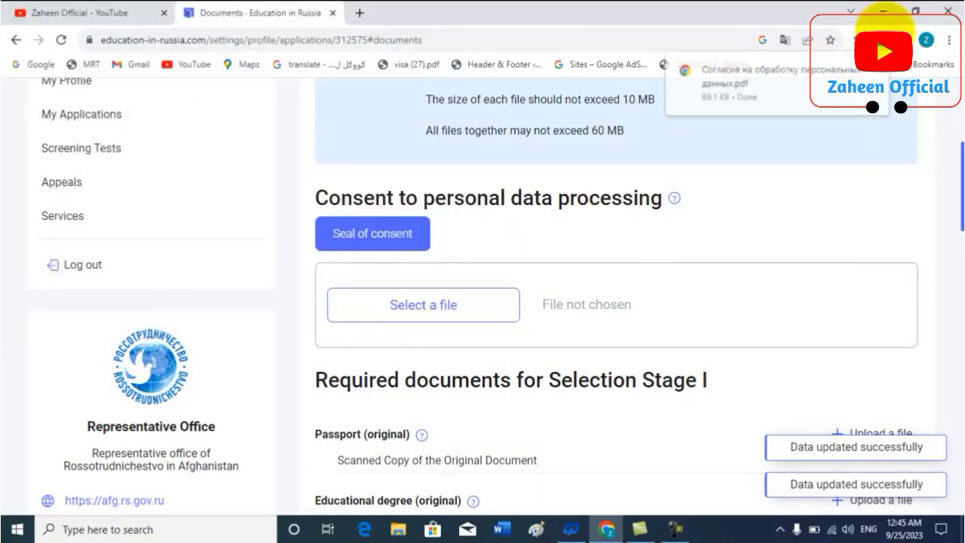
click(850, 68)
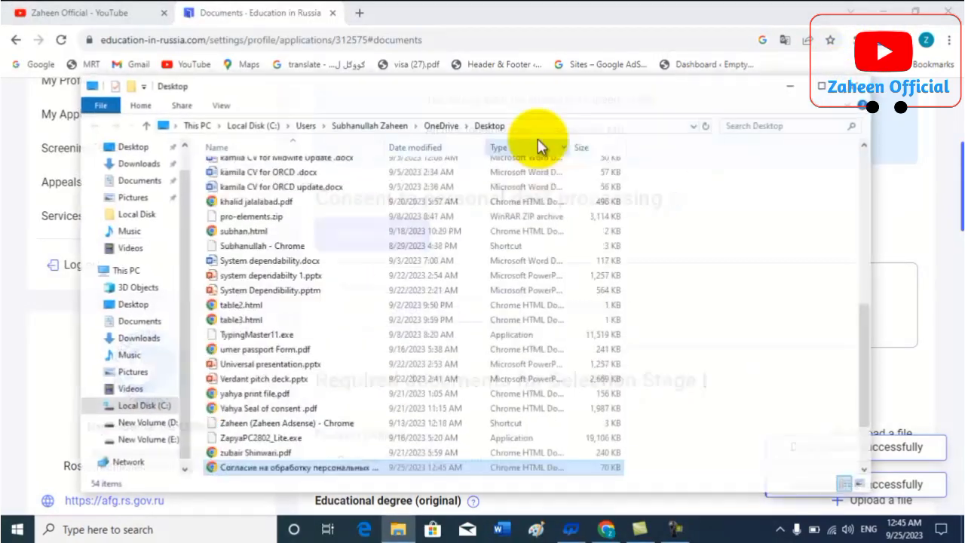
Open the consent PDF and read down page 2 to its Дата and Подпись lines.
double_click(331, 471)
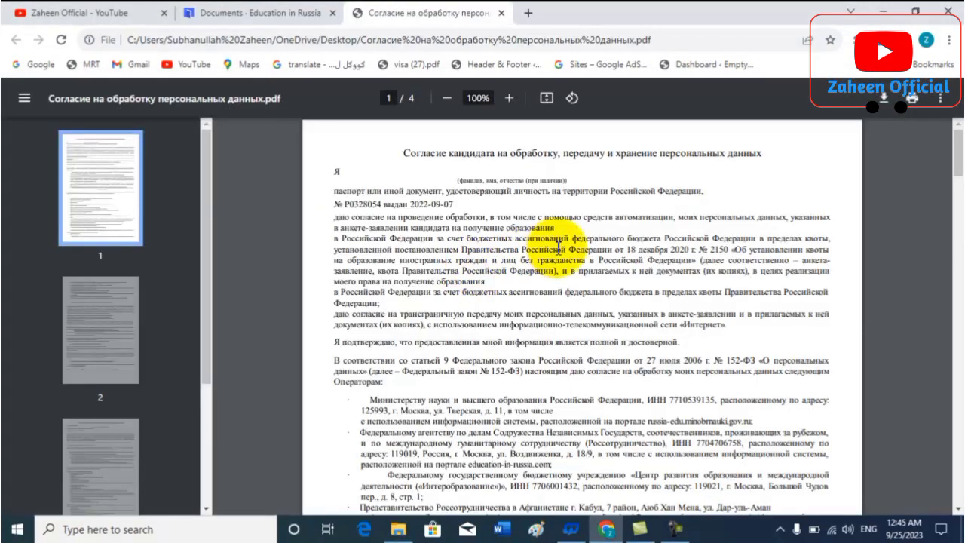
scroll(559, 249, down, 6)
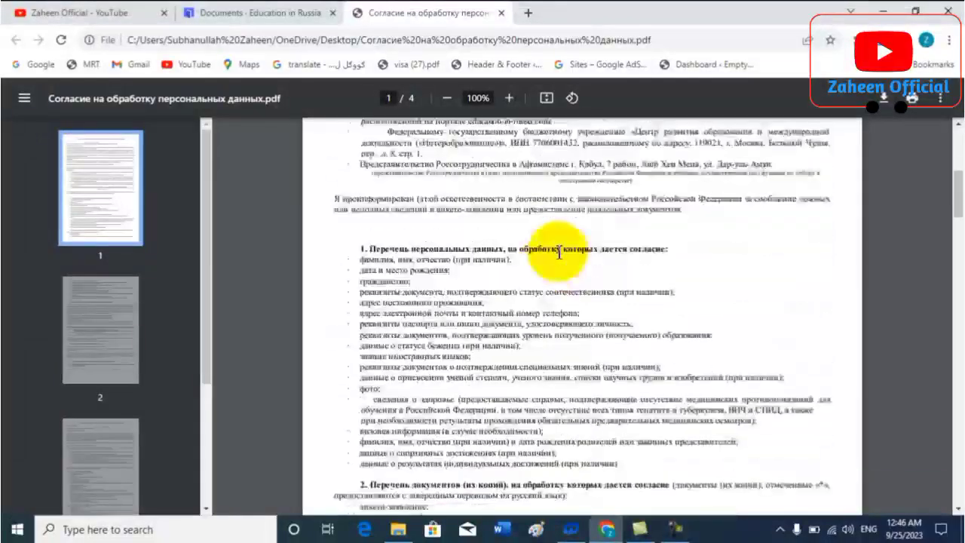
scroll(559, 249, down, 2)
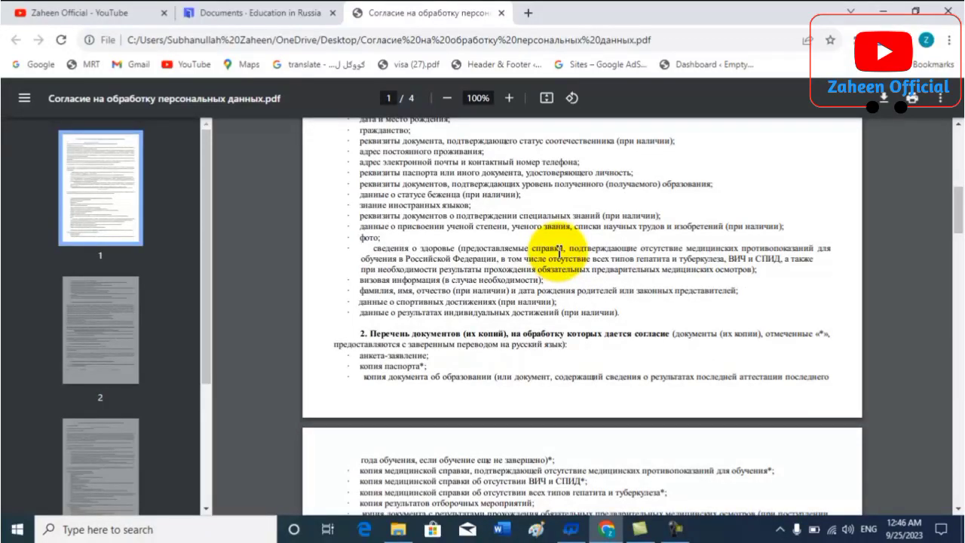
scroll(559, 249, down, 10)
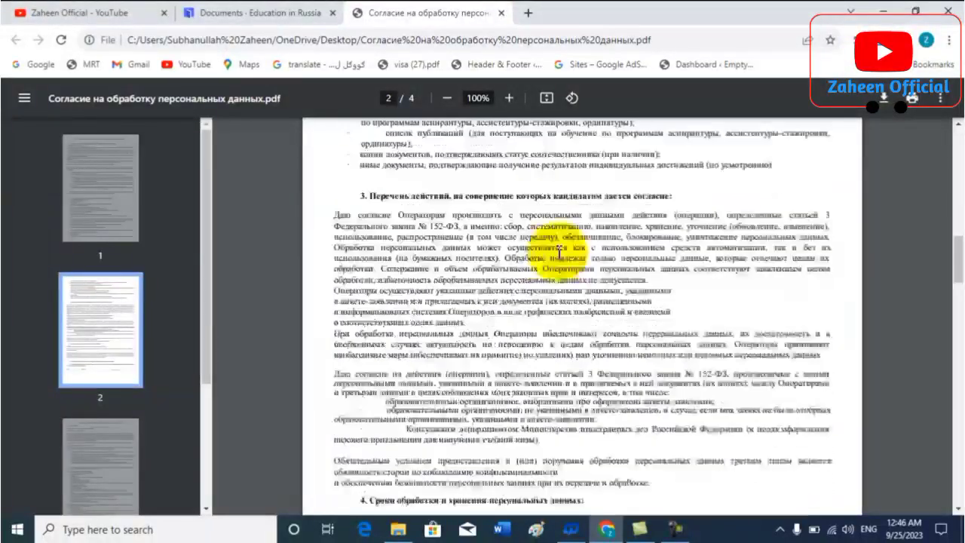
scroll(559, 250, down, 7)
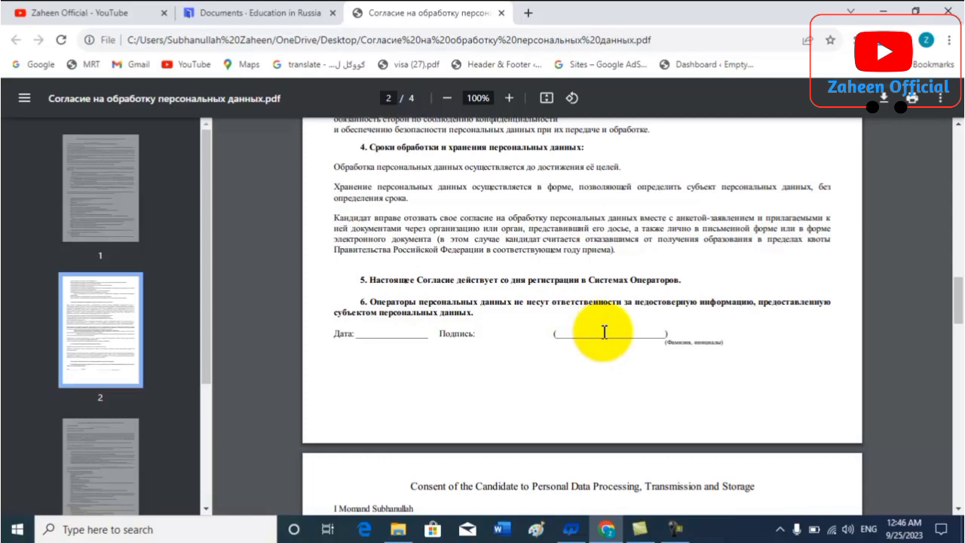
Scroll the consent PDF down to the English version on page 4.
click(375, 338)
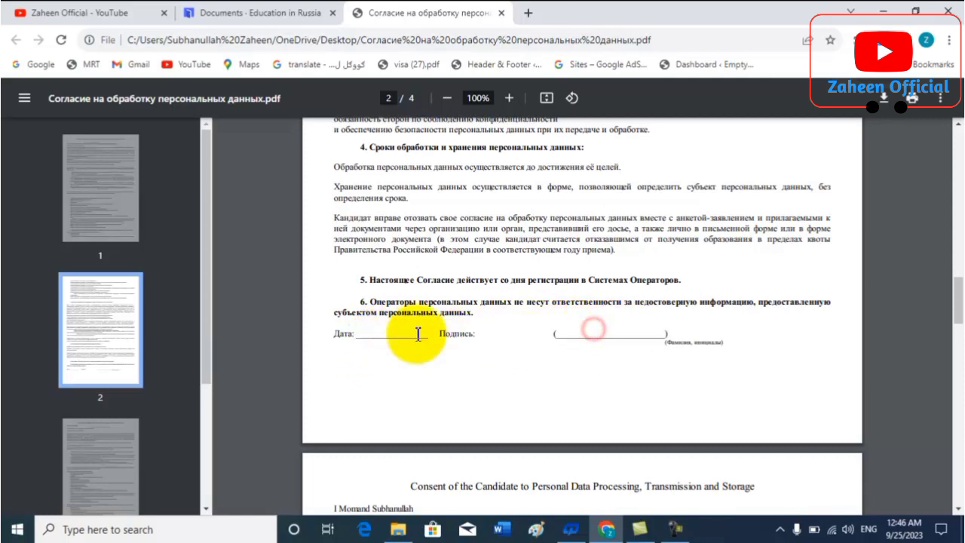
click(386, 334)
scroll(508, 327, down, 6)
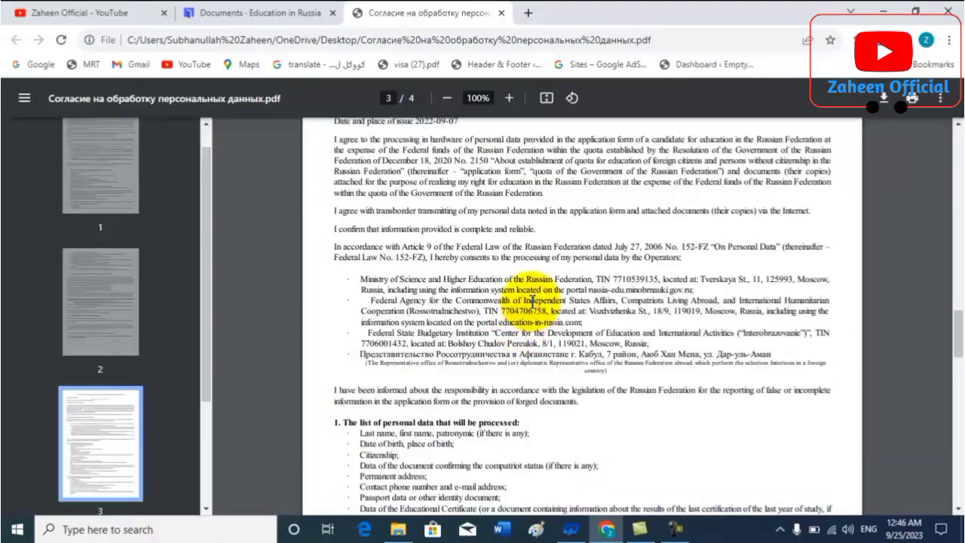
scroll(521, 321, up, 5)
scroll(506, 332, down, 5)
scroll(568, 334, down, 10)
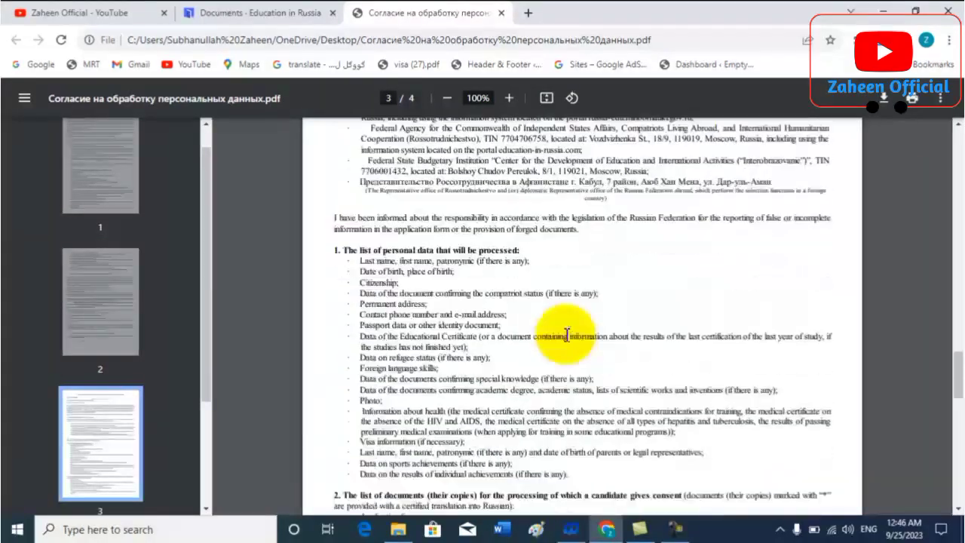
scroll(569, 337, down, 5)
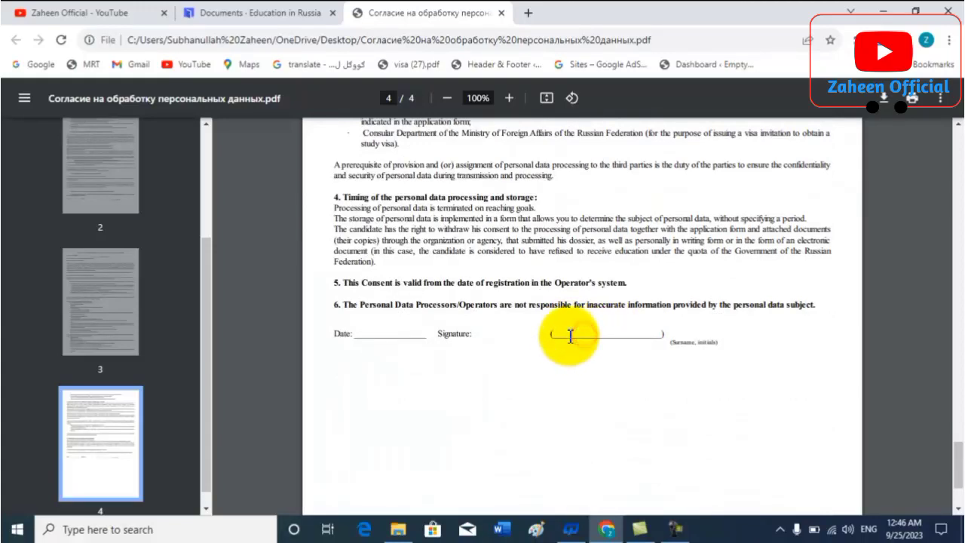
Inspect the Date and Signature lines, then return to the 'Documents - Education in Russia' tab.
click(624, 332)
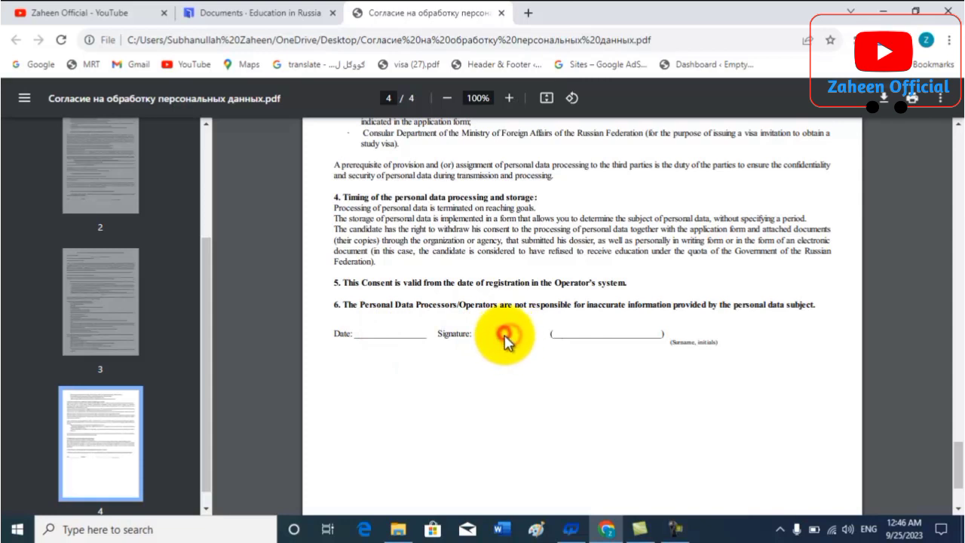
click(567, 337)
click(630, 336)
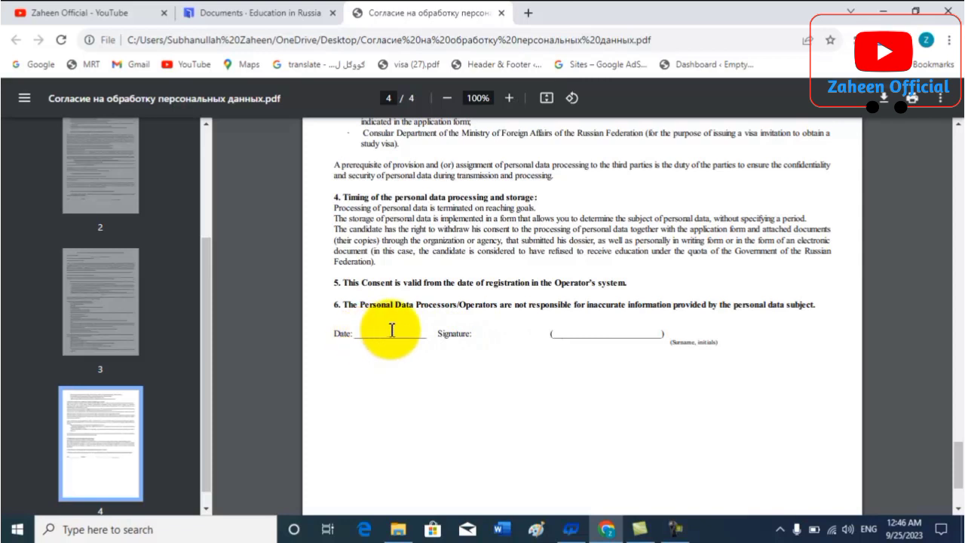
click(364, 338)
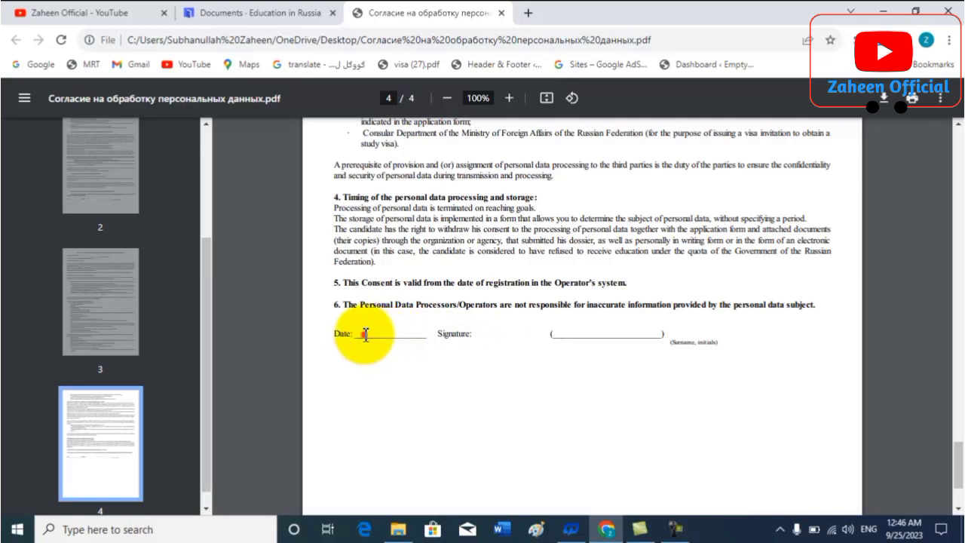
click(365, 334)
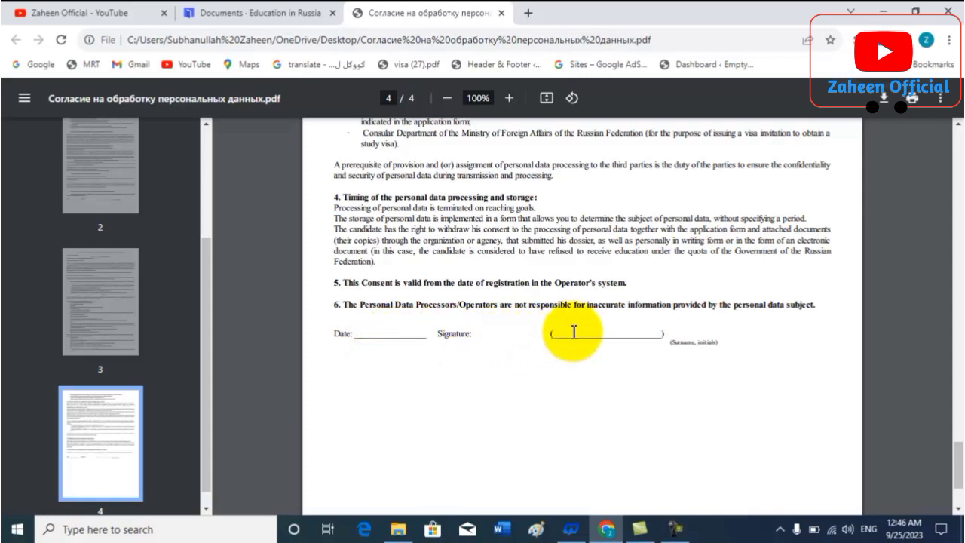
click(358, 336)
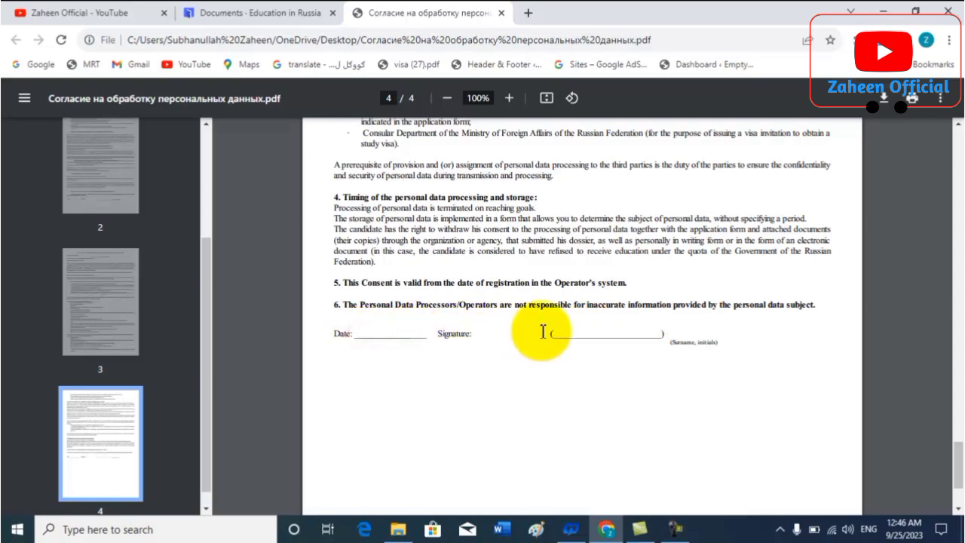
click(571, 332)
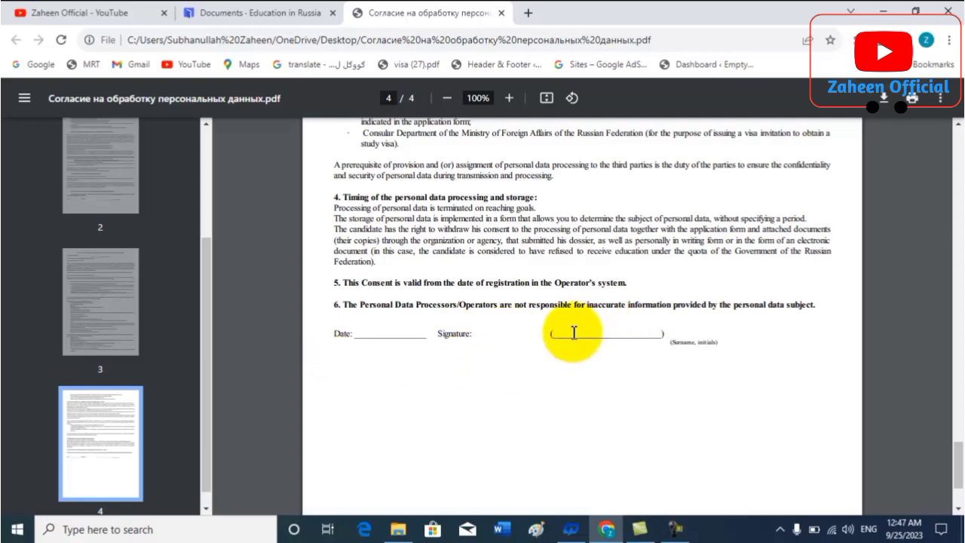
click(572, 333)
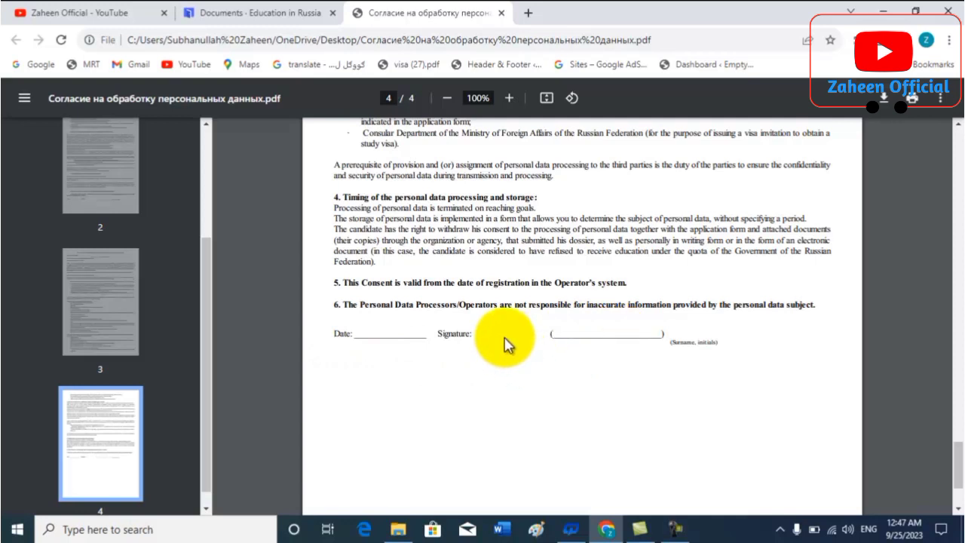
click(371, 335)
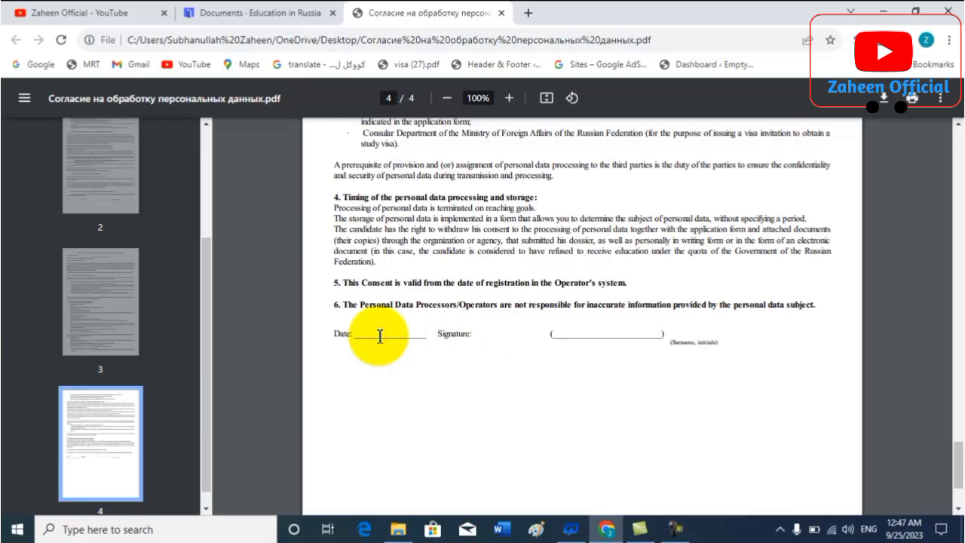
click(231, 17)
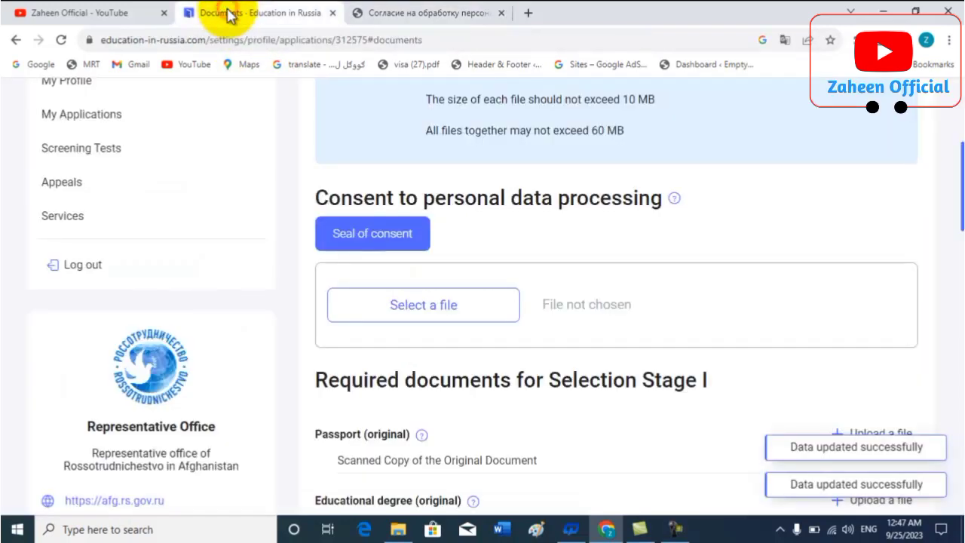
Cancel choosing a consent file, then open the Passport (original) upload window.
click(408, 311)
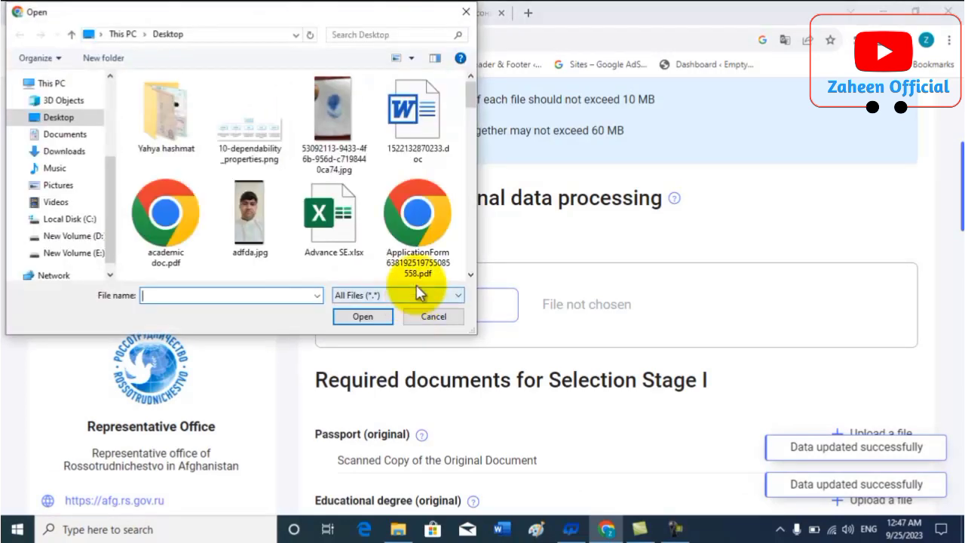
scroll(264, 183, down, 8)
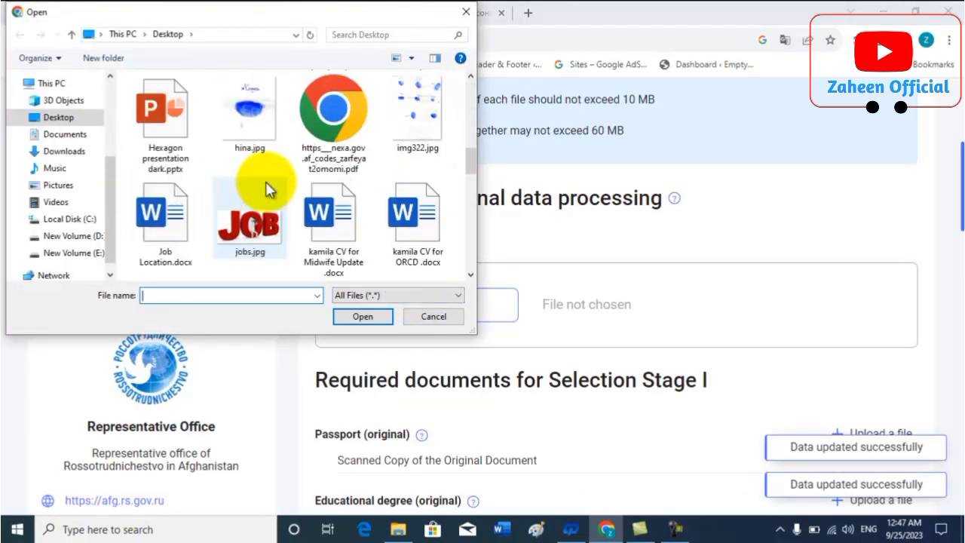
scroll(266, 181, down, 5)
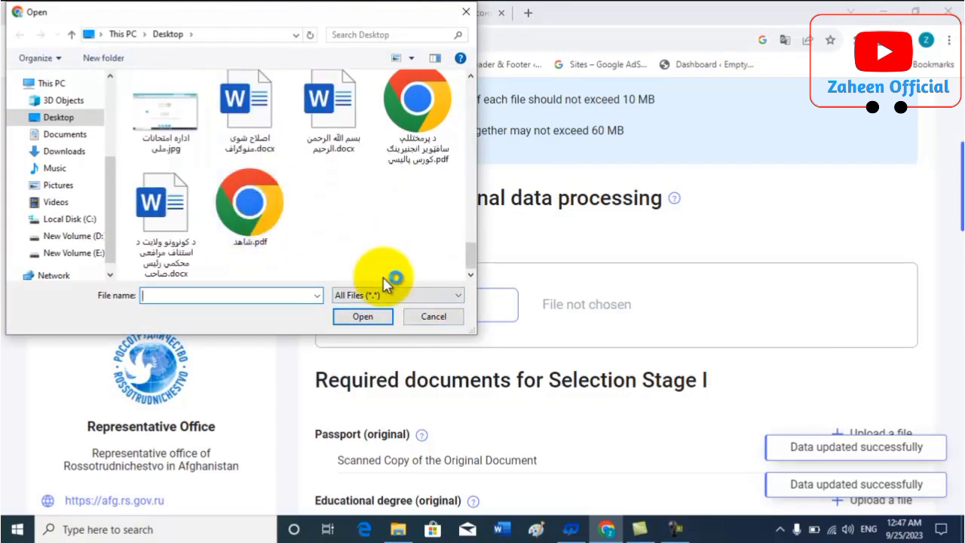
click(439, 315)
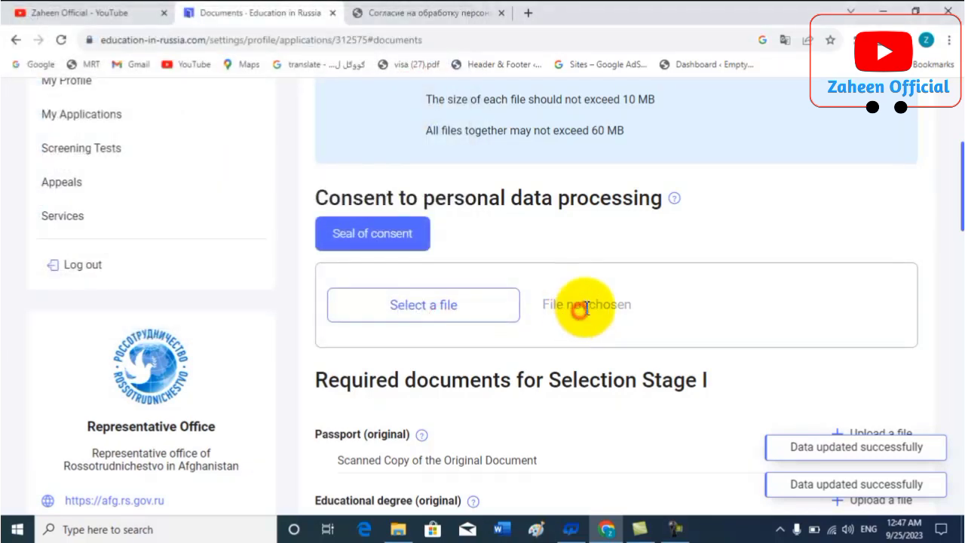
scroll(590, 301, down, 2)
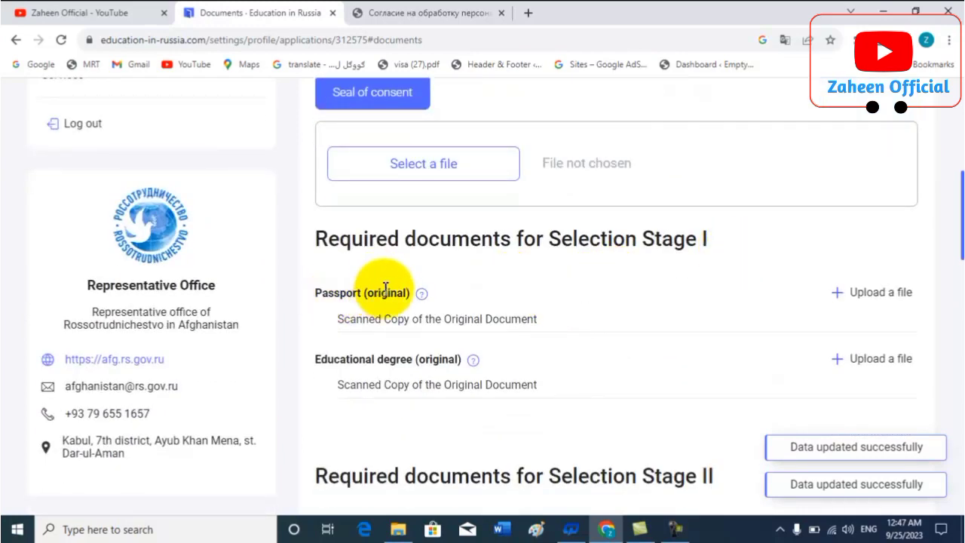
click(839, 298)
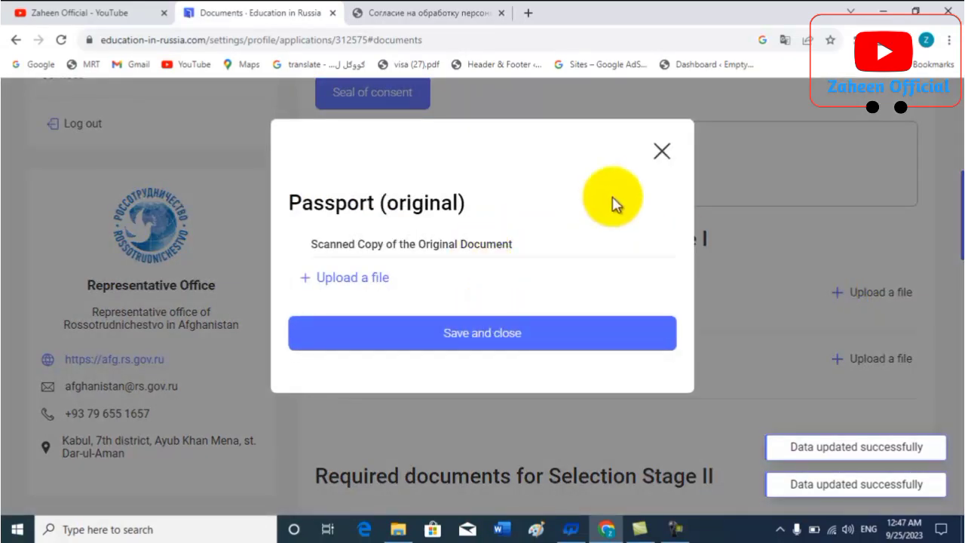
Close the Passport (original) upload window, reopen it, and close it again without a file.
click(661, 152)
scroll(607, 216, up, 5)
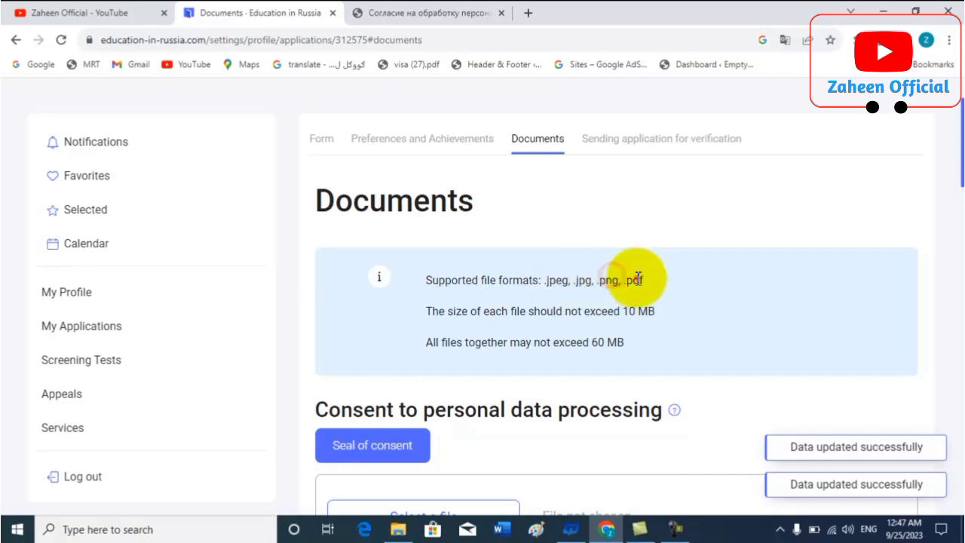
scroll(639, 281, down, 7)
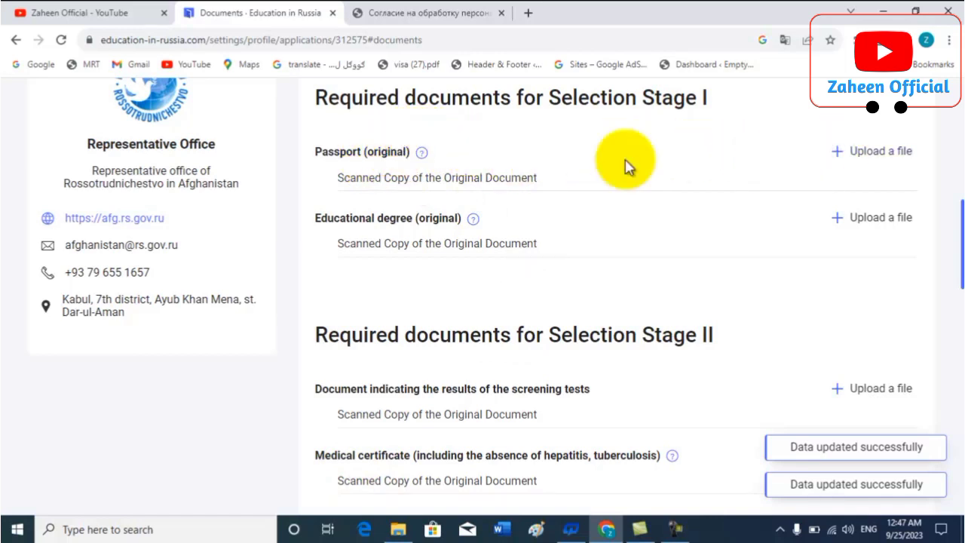
click(841, 158)
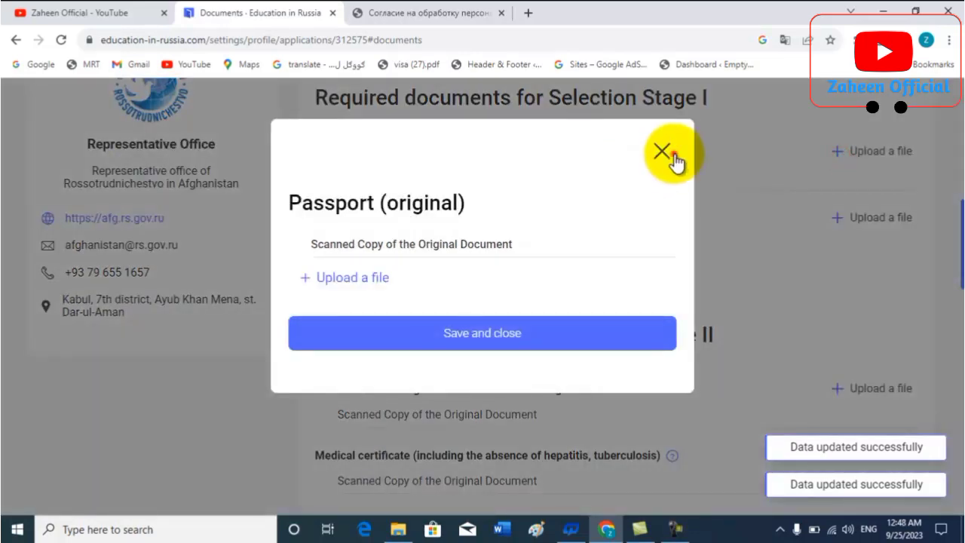
click(664, 151)
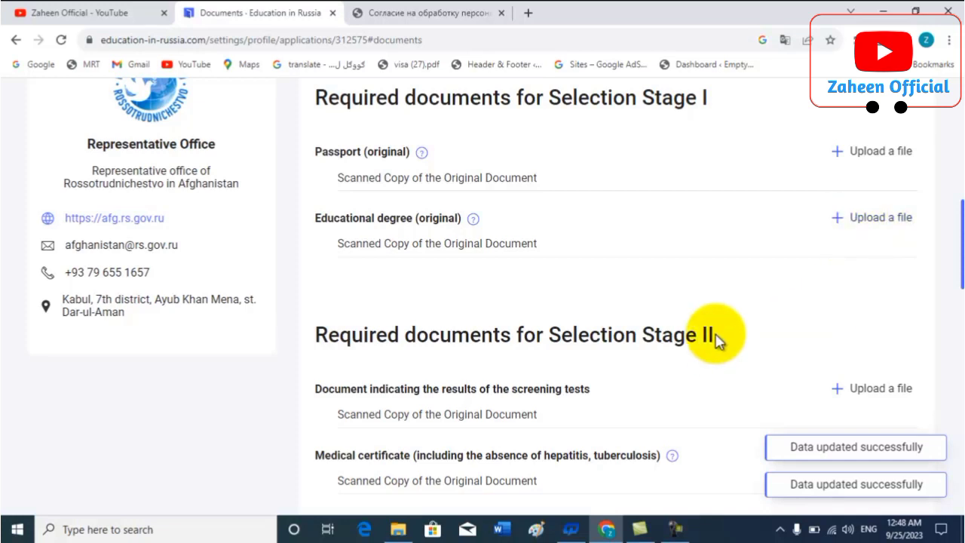
scroll(754, 298, down, 1)
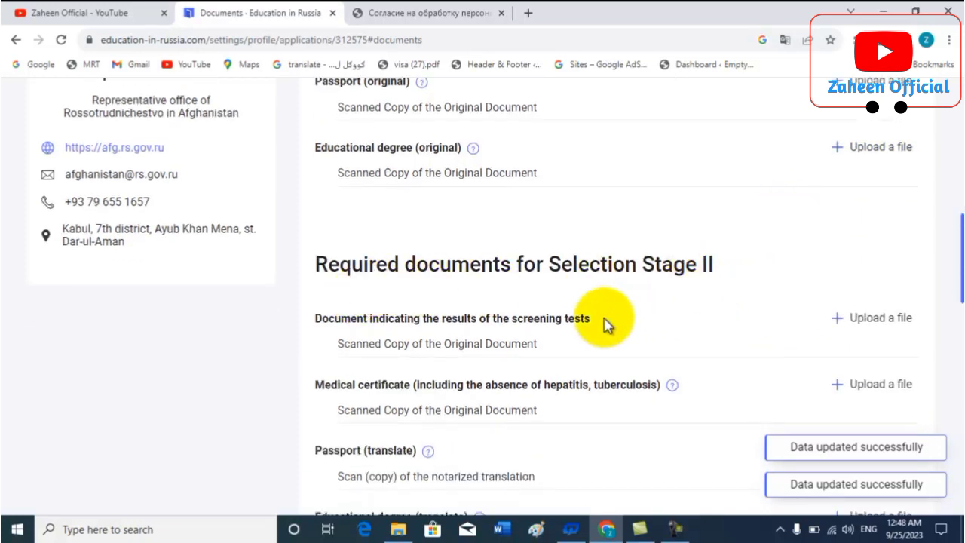
scroll(607, 321, down, 1)
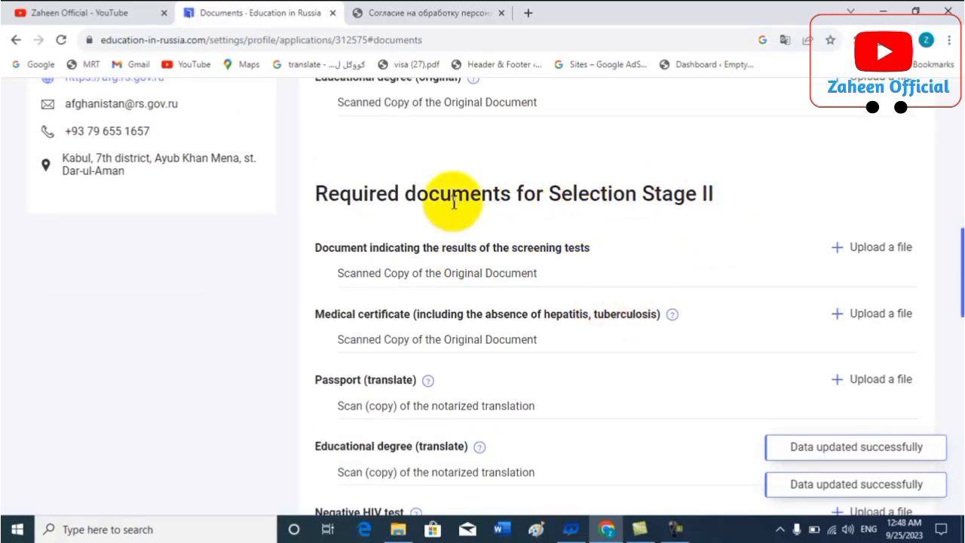
scroll(709, 187, down, 1)
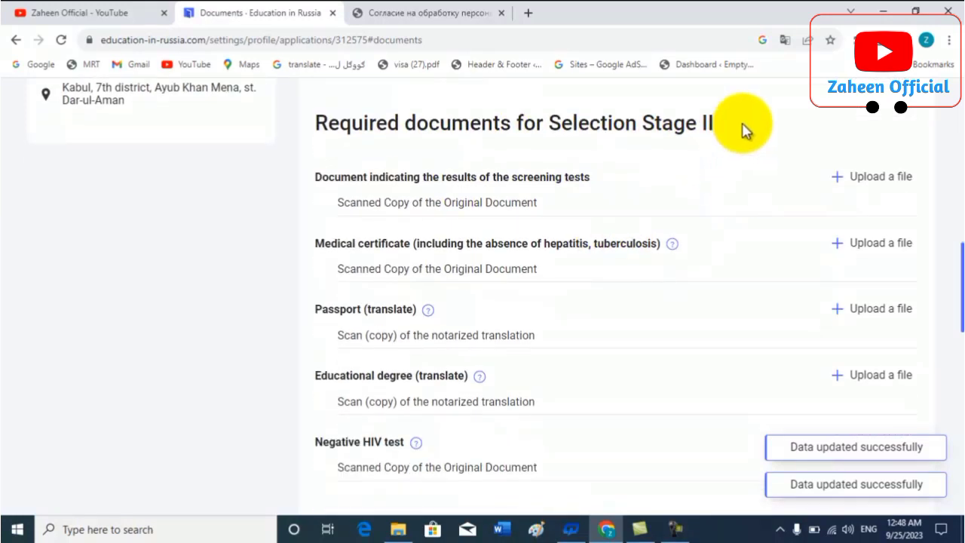
drag(726, 119, 330, 123)
scroll(678, 196, down, 3)
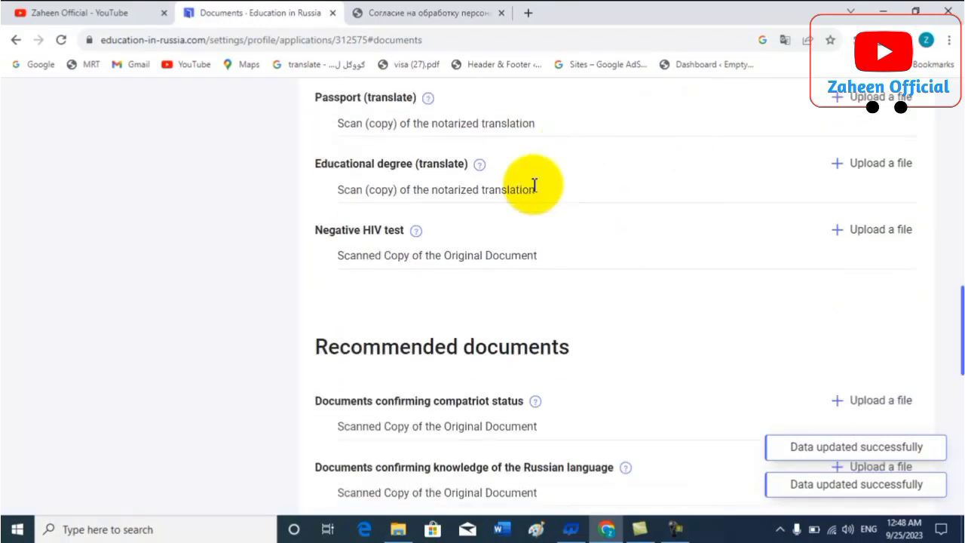
scroll(392, 185, up, 1)
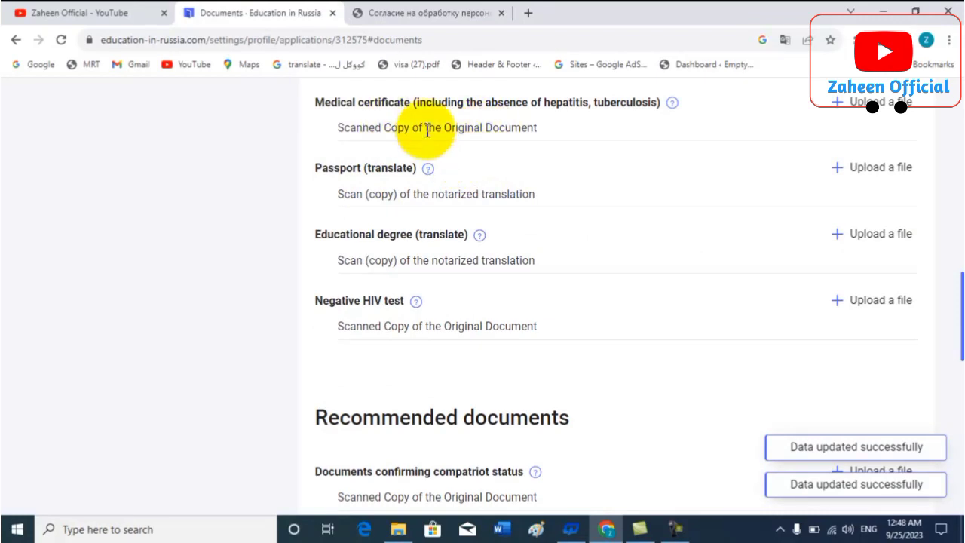
scroll(526, 156, up, 2)
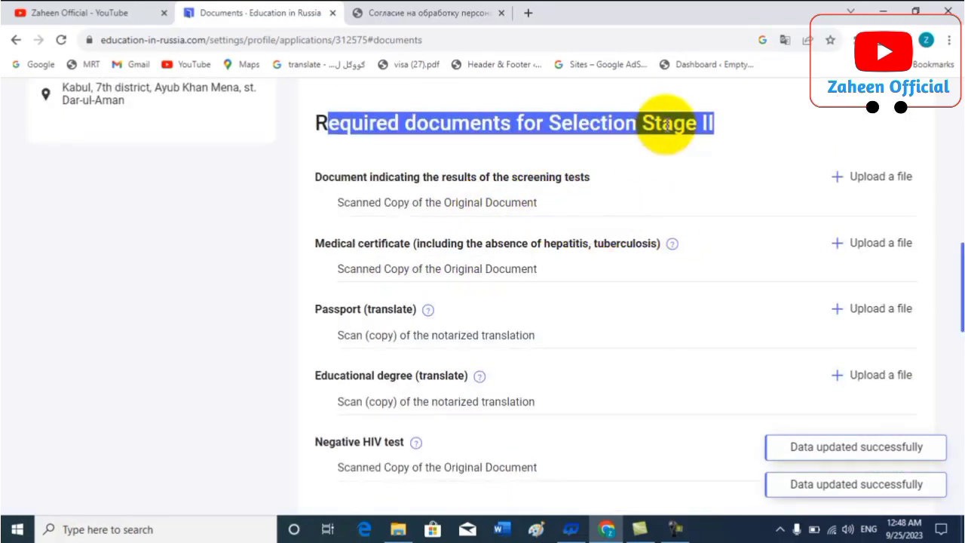
click(585, 124)
drag(657, 123, 705, 124)
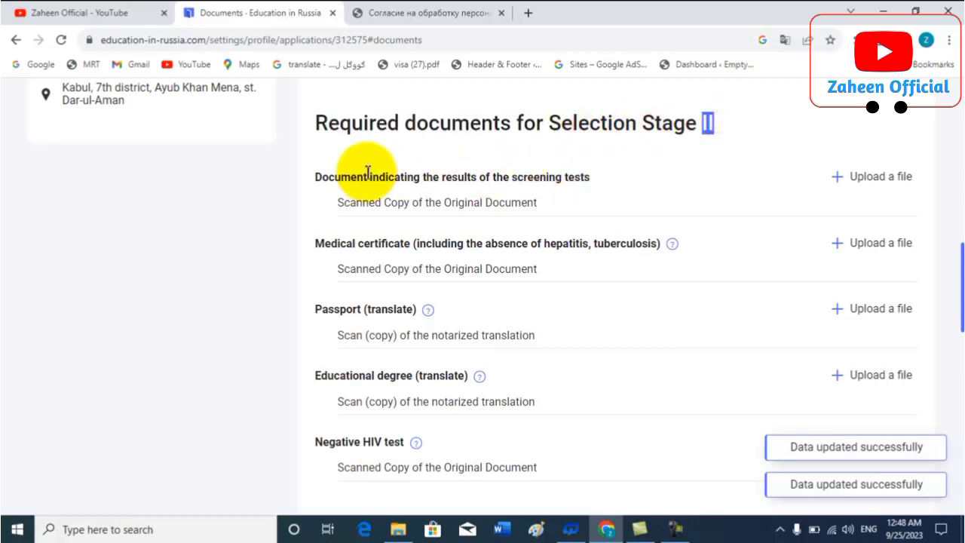
scroll(388, 226, down, 3)
scroll(724, 265, down, 2)
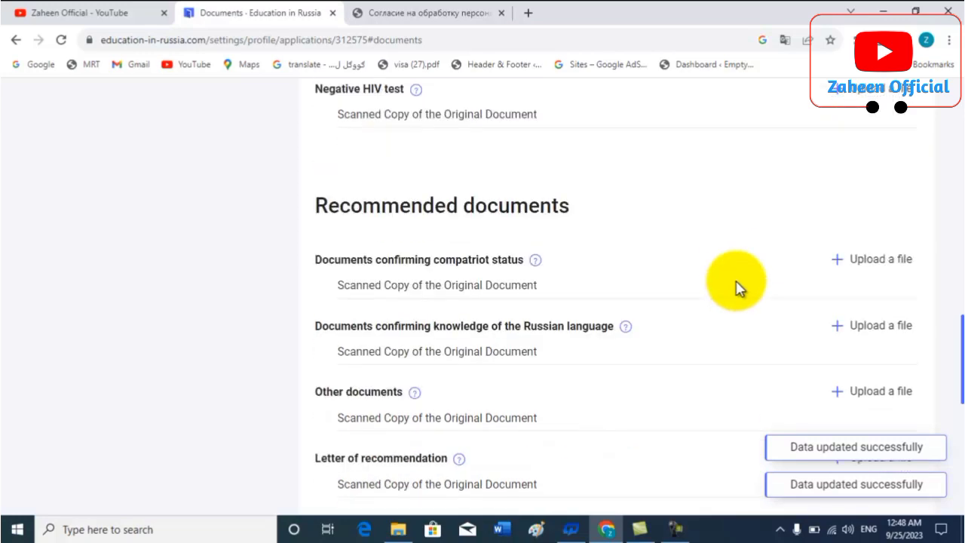
scroll(646, 197, down, 3)
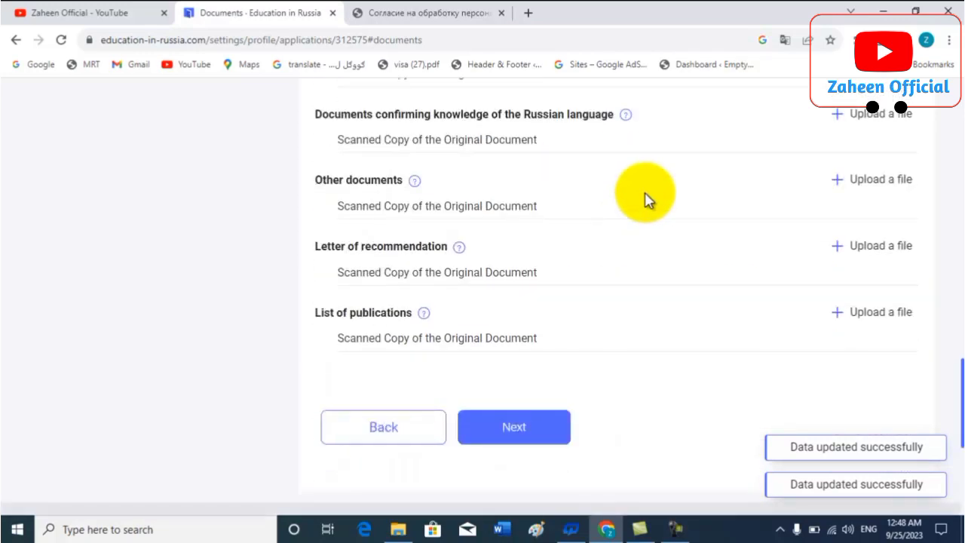
scroll(645, 198, down, 1)
scroll(603, 302, up, 1)
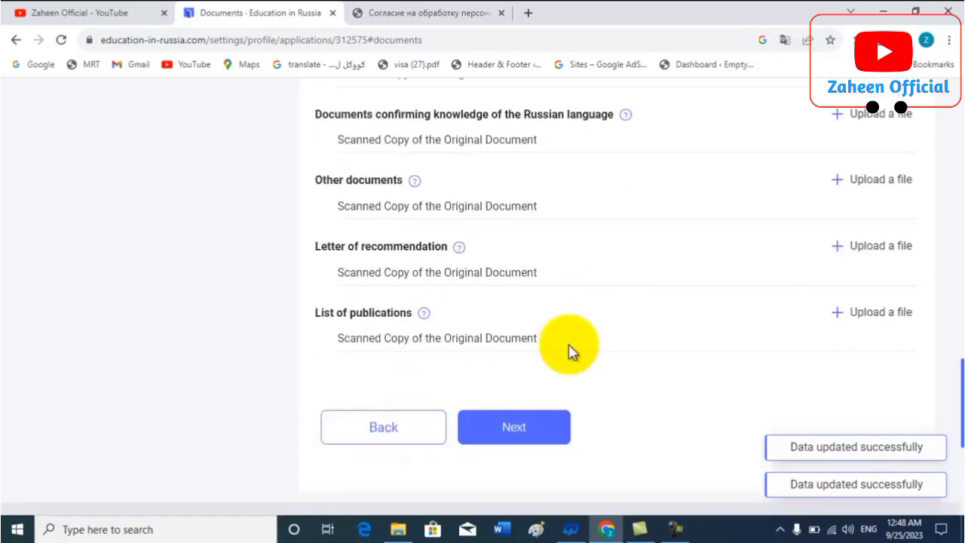
Advance to the Sending application for verification tab and scroll through its red missing-items notice.
click(535, 426)
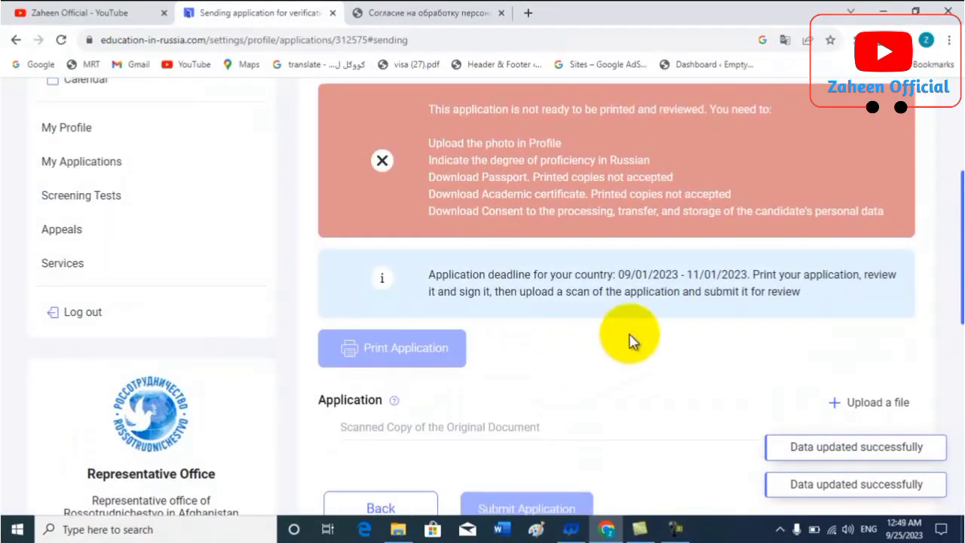
scroll(617, 340, up, 3)
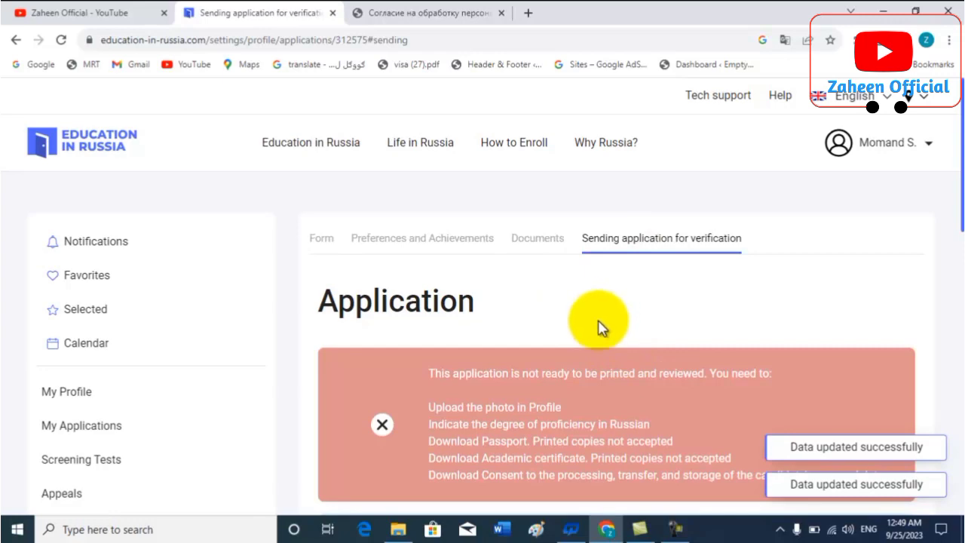
scroll(598, 327, down, 3)
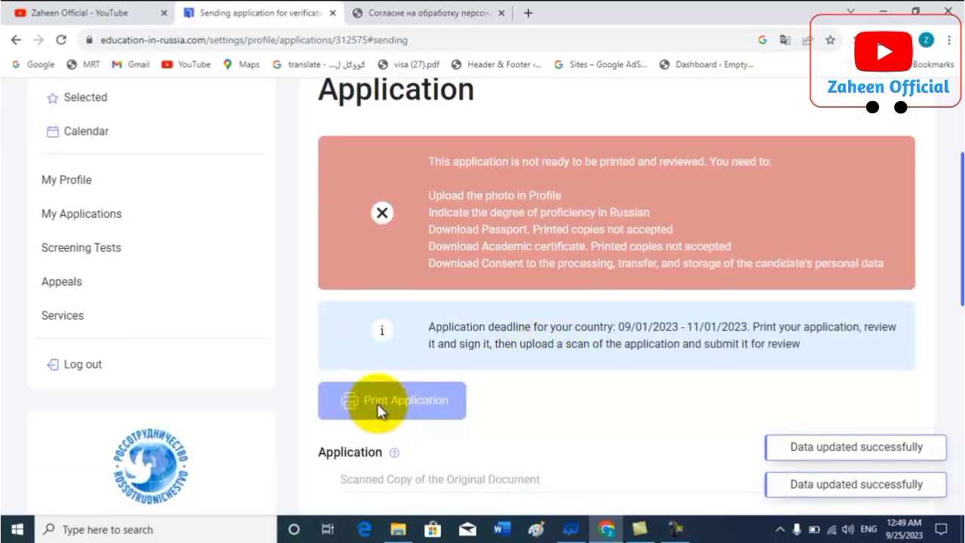
scroll(452, 370, down, 2)
scroll(588, 302, up, 1)
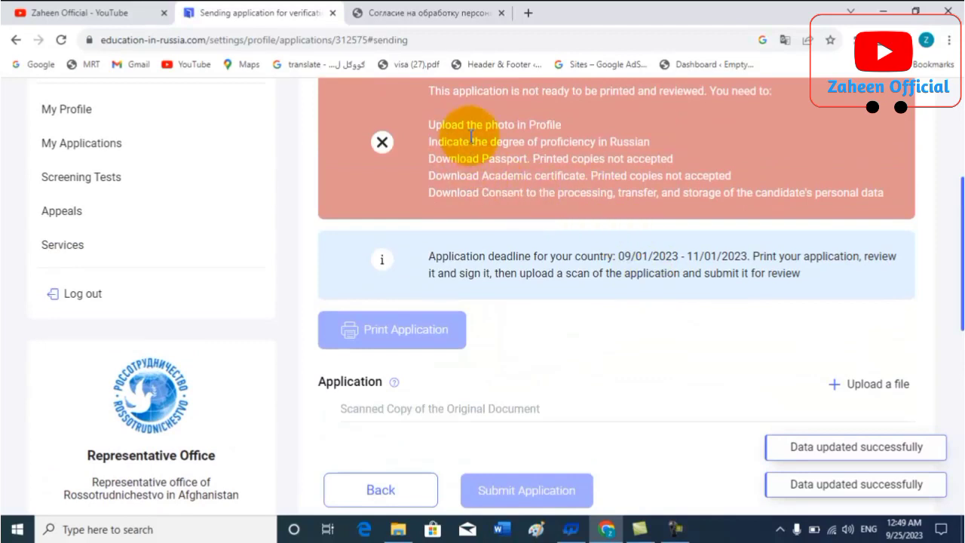
Highlight the missing Russian proficiency, passport and academic certificate requirements, then attempt to print the application.
drag(427, 127, 557, 121)
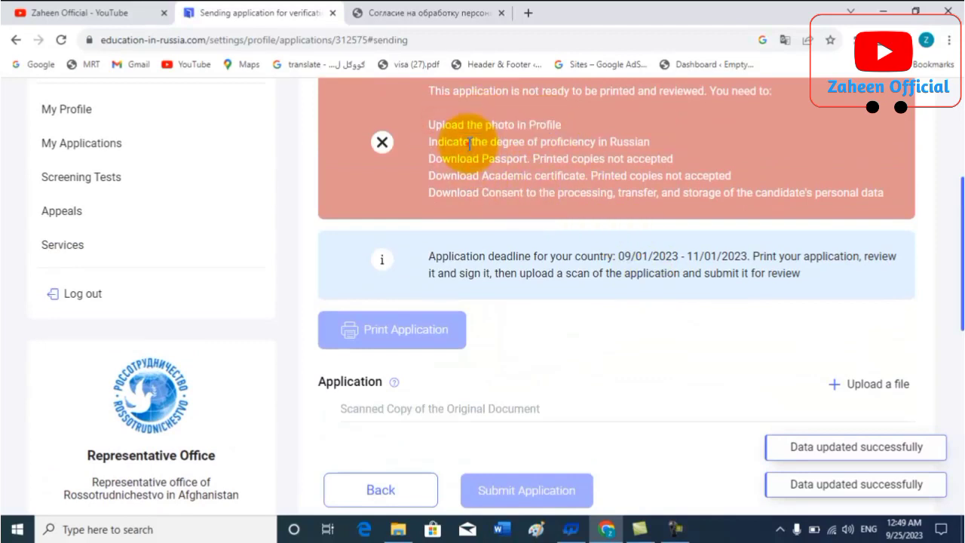
drag(467, 142, 636, 143)
drag(491, 159, 620, 160)
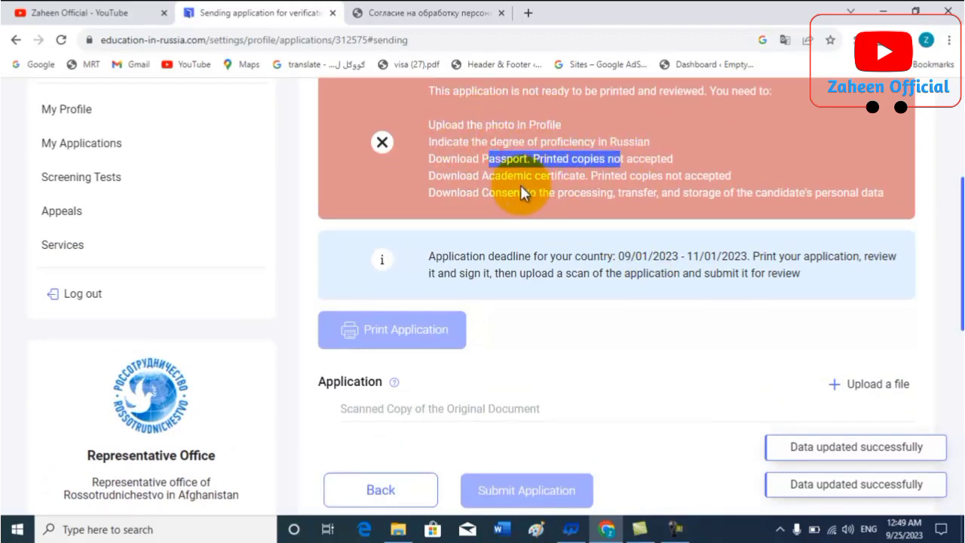
drag(603, 191, 693, 193)
drag(533, 158, 549, 176)
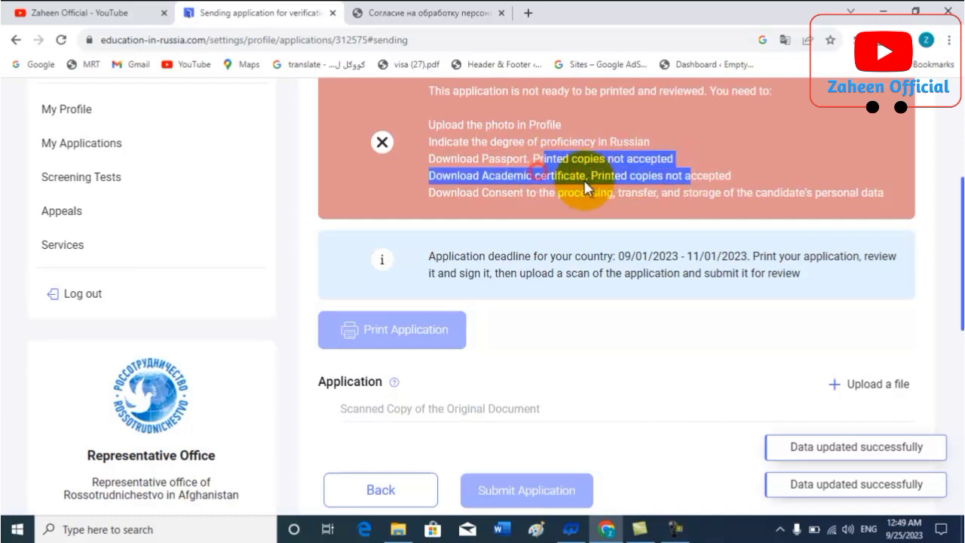
click(537, 192)
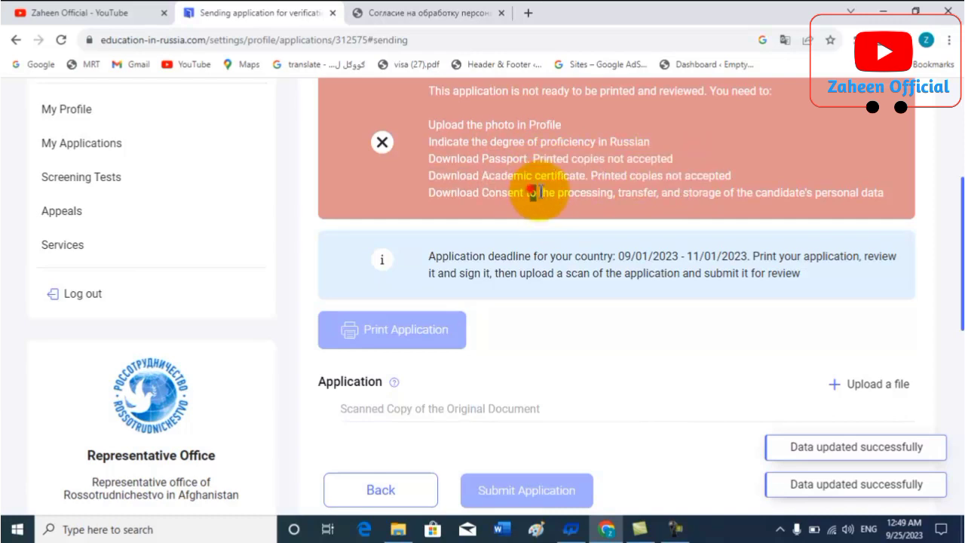
click(428, 194)
click(366, 325)
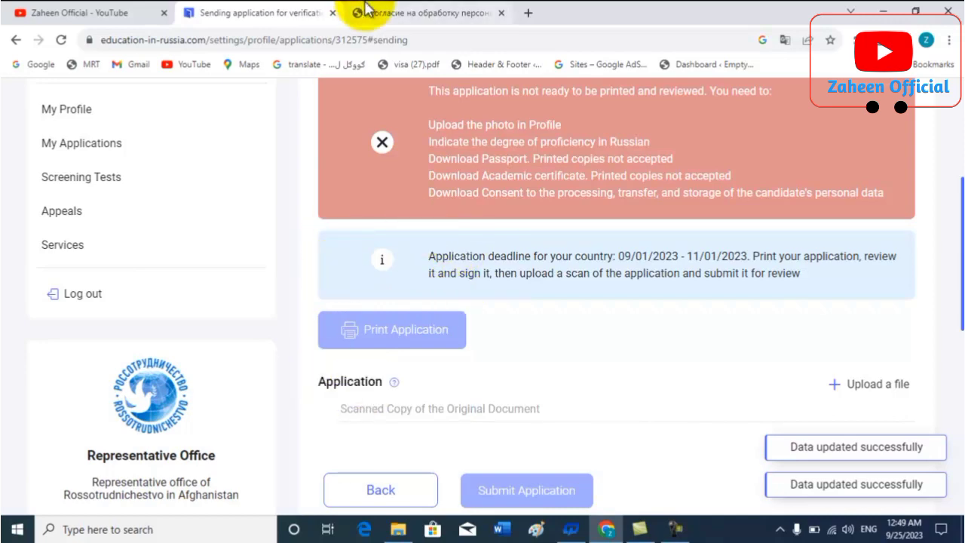
Bring up the personal data consent PDF and scroll to page 4's Date and Signature lines.
click(365, 9)
scroll(587, 389, up, 1)
scroll(589, 393, down, 1)
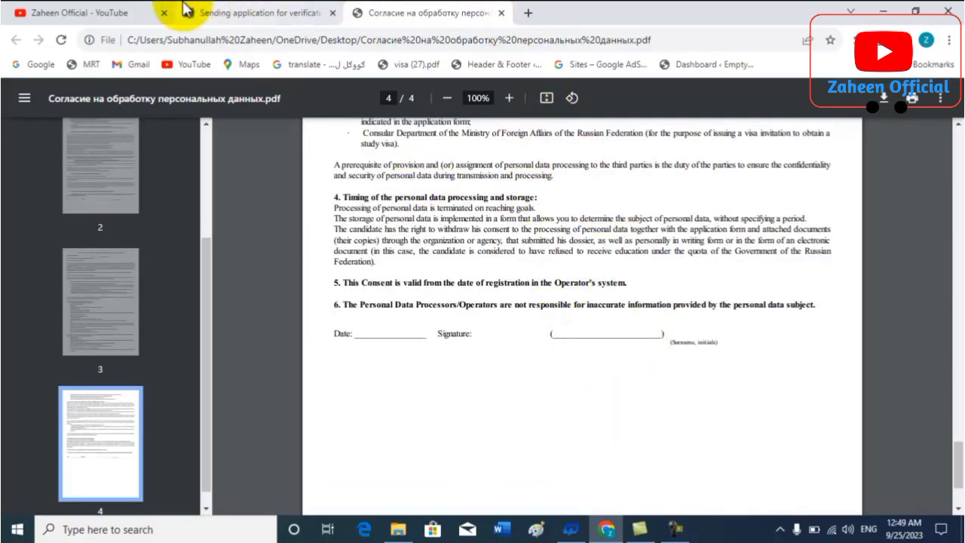
click(243, 13)
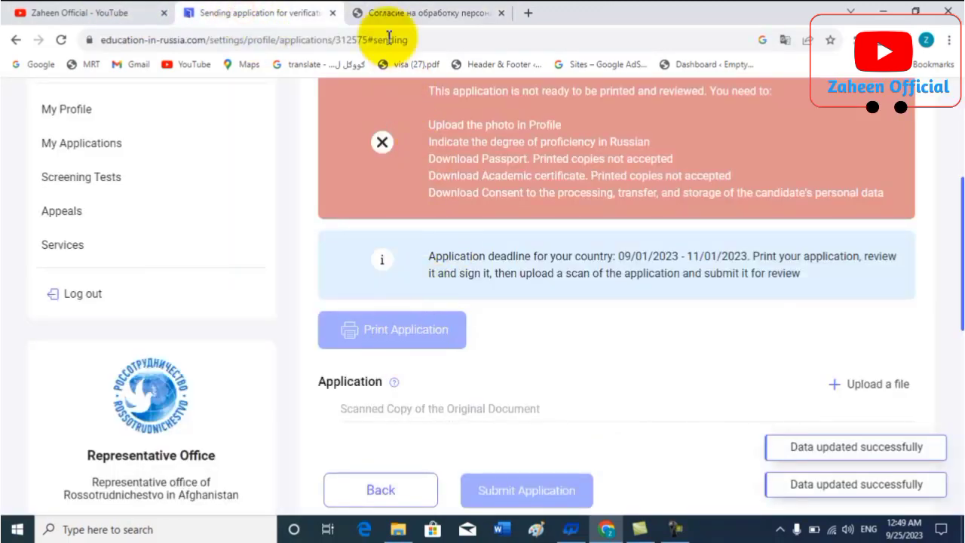
click(380, 12)
scroll(512, 365, up, 5)
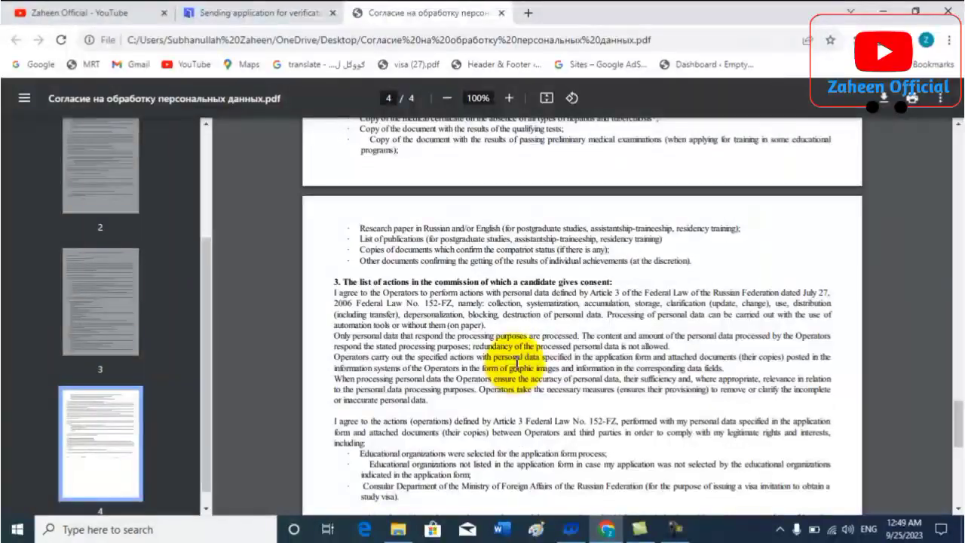
scroll(513, 364, down, 3)
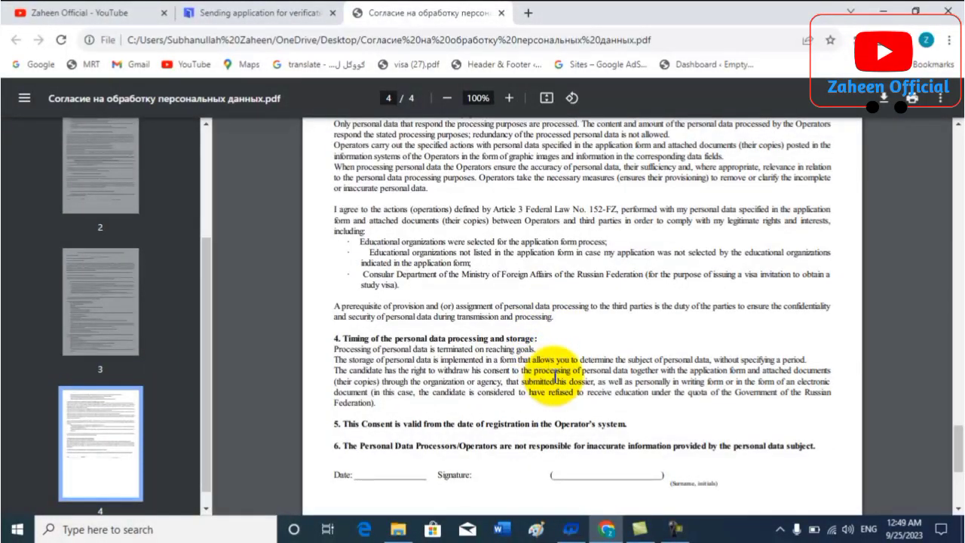
scroll(558, 373, up, 5)
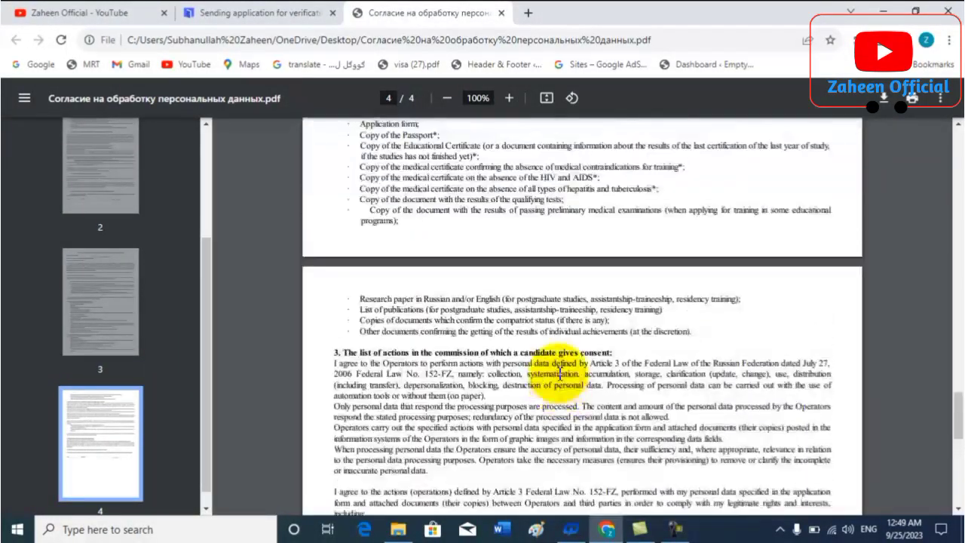
scroll(560, 371, down, 5)
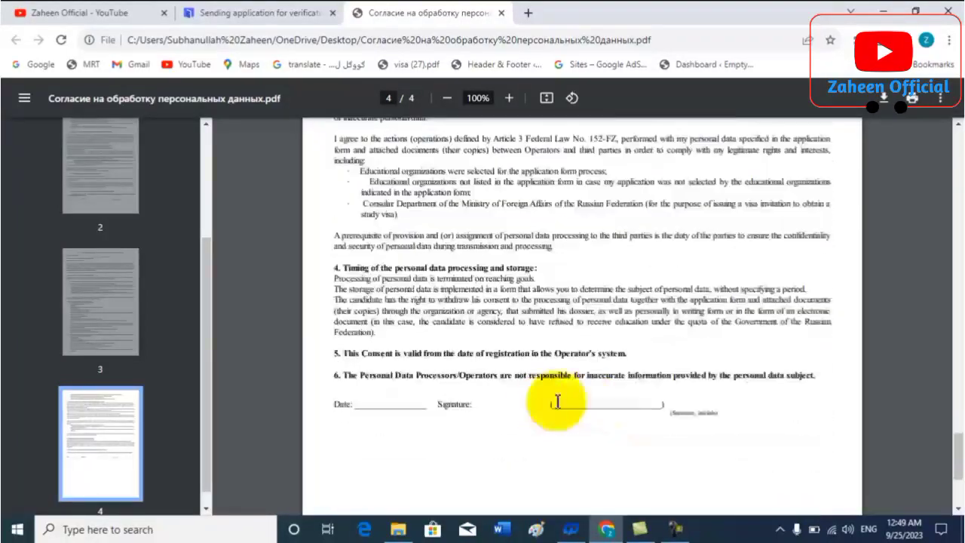
Highlight the Signature label, the third-party data processing paragraph and the A prerequisite paragraph.
drag(390, 403, 596, 407)
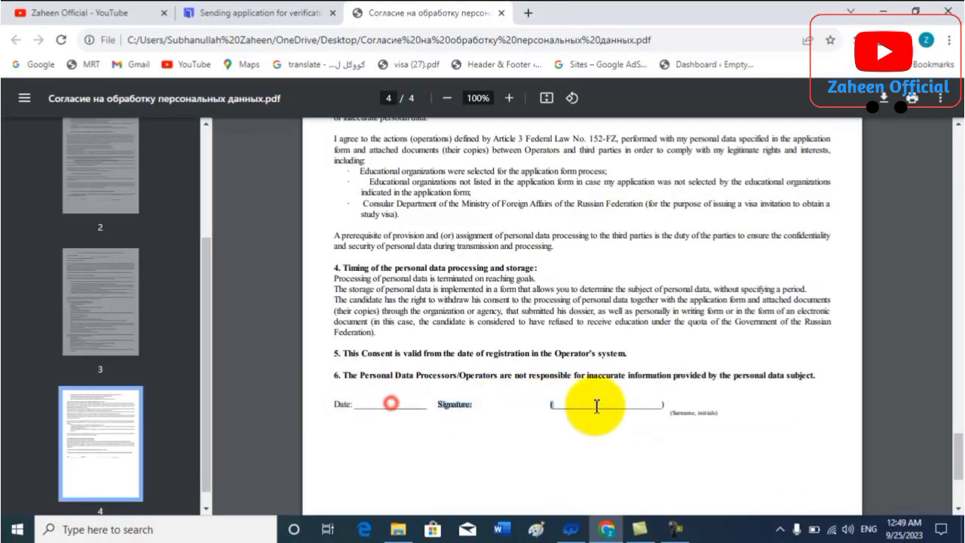
mouse_move(375, 245)
mouse_down()
mouse_move(668, 244)
mouse_move(350, 230)
mouse_move(302, 237)
mouse_up()
drag(407, 413, 579, 416)
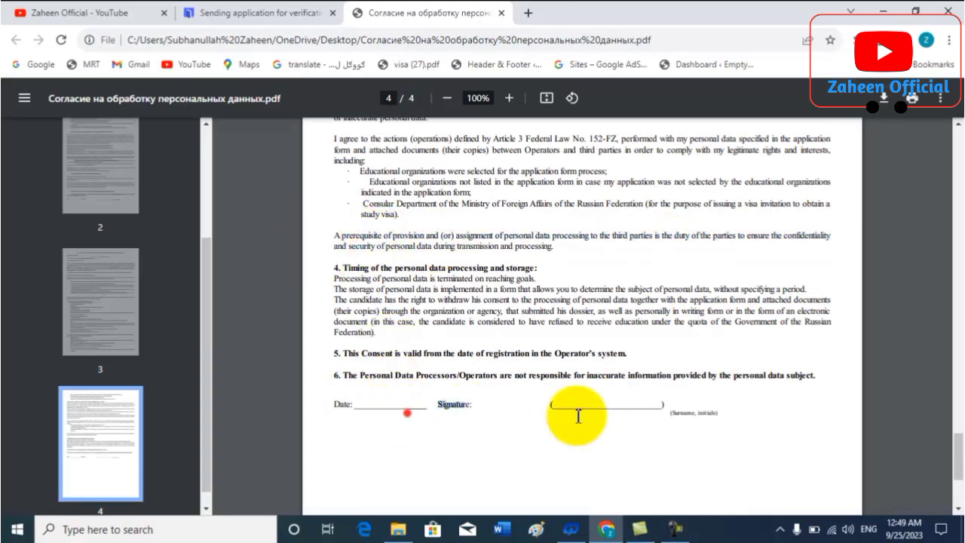
click(335, 211)
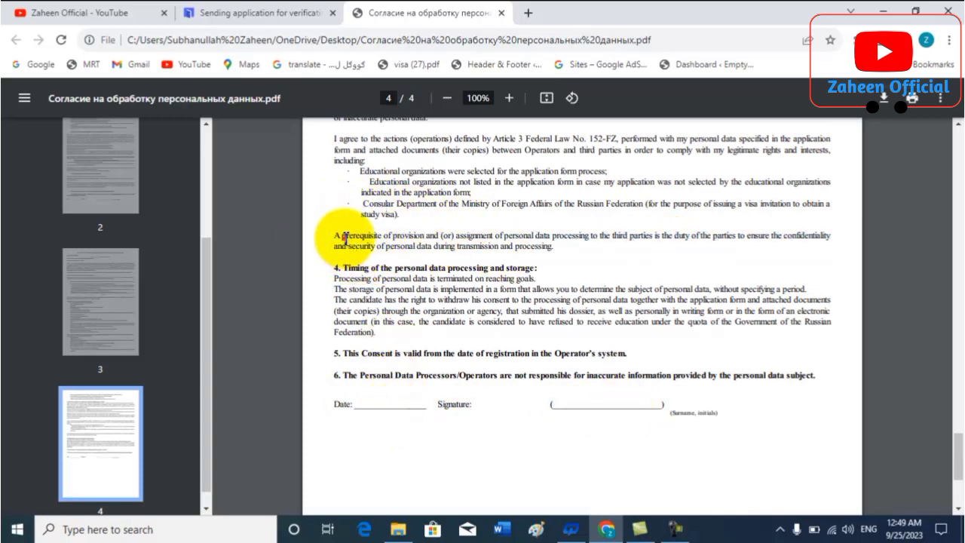
triple_click(343, 236)
click(598, 234)
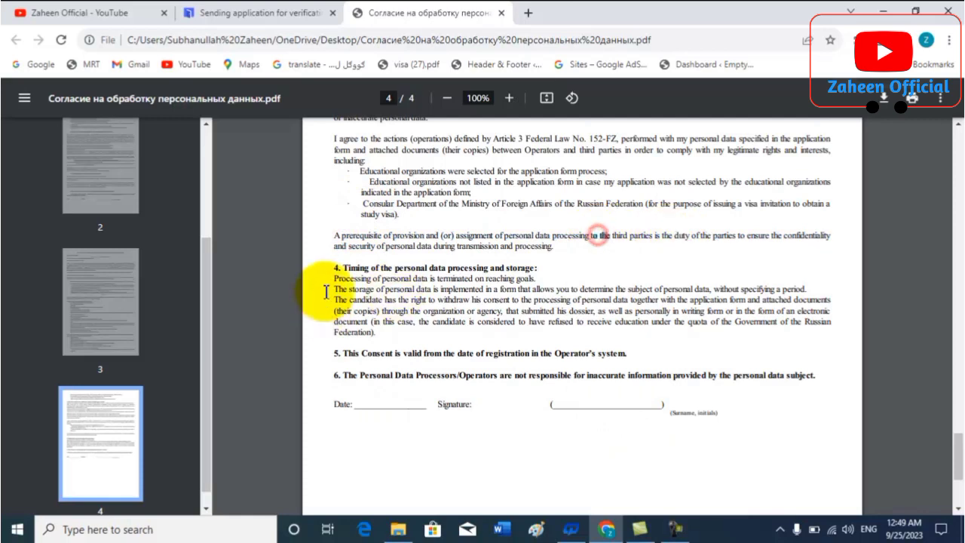
Select the signature and surname line at the bottom of the consent form.
click(429, 235)
click(365, 236)
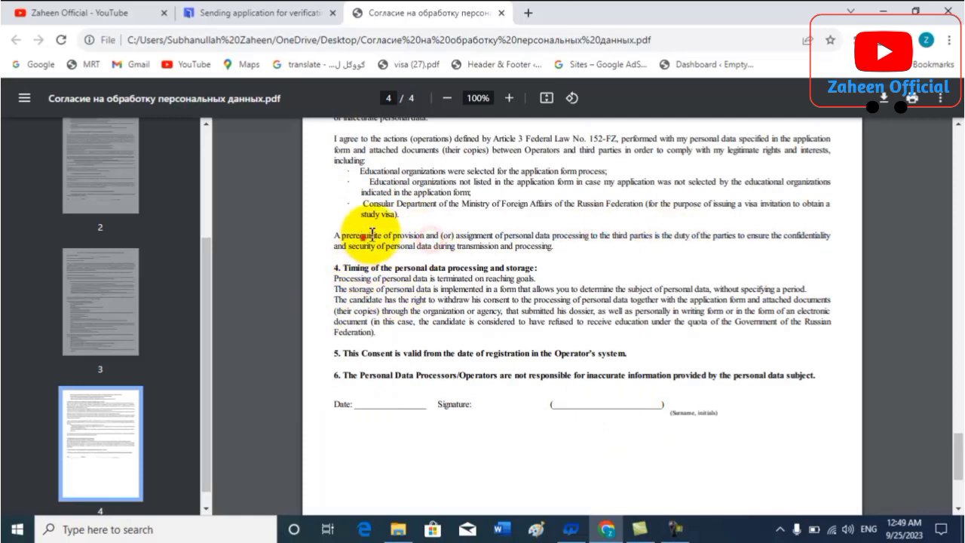
click(369, 406)
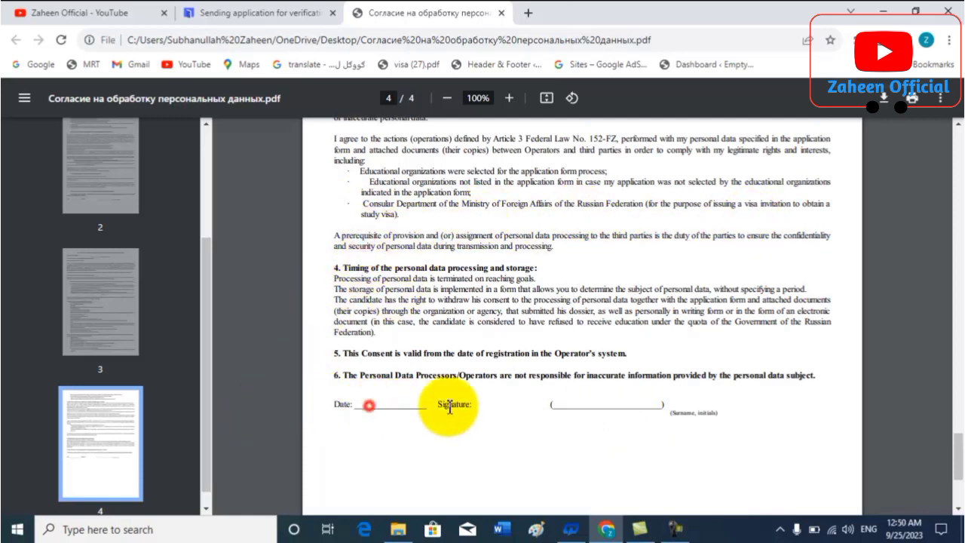
drag(683, 405, 419, 400)
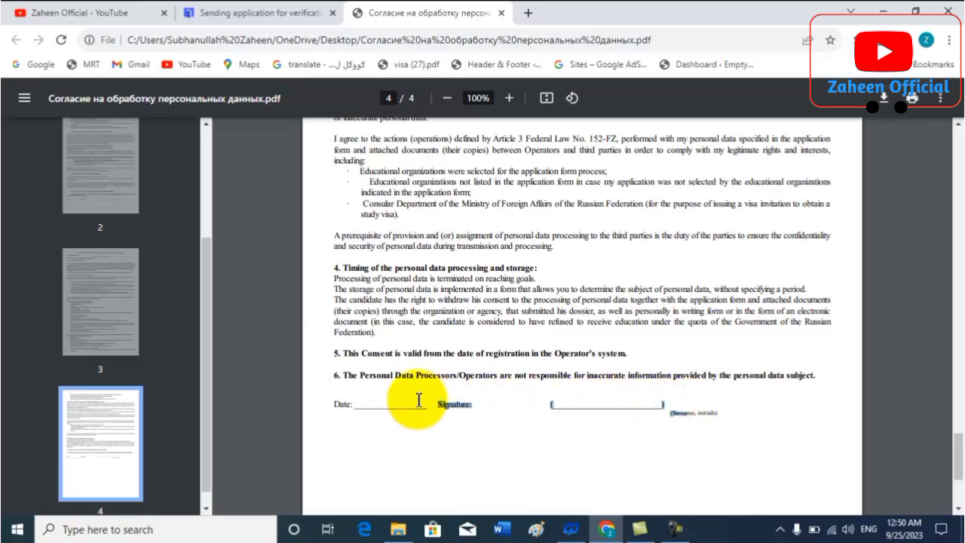